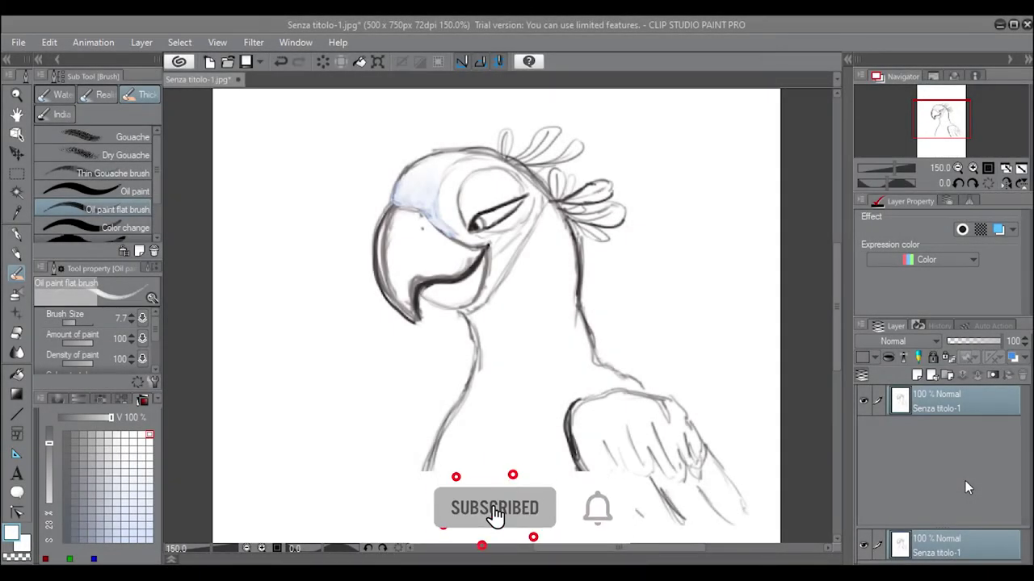
# - Pick dark blue (H 218, S 94, V 46) on the colour wheel as the painting colour
pyautogui.click(57, 399)
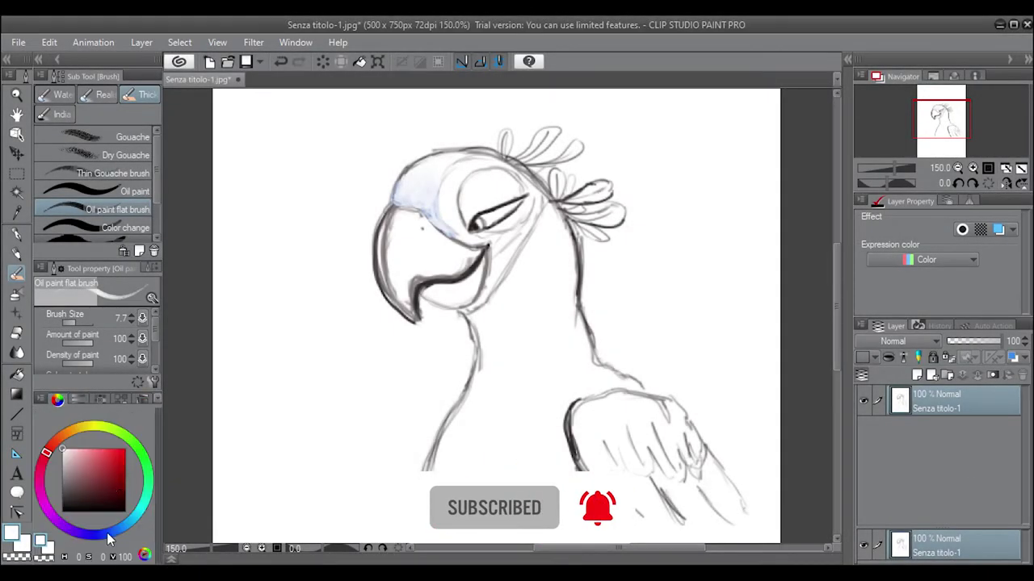
pyautogui.click(108, 533)
# - With an enlarged Oil paint flat brush, paint blue across the forehead, front edge and crown
pyautogui.moveTo(105, 538); pyautogui.dragTo(115, 532)
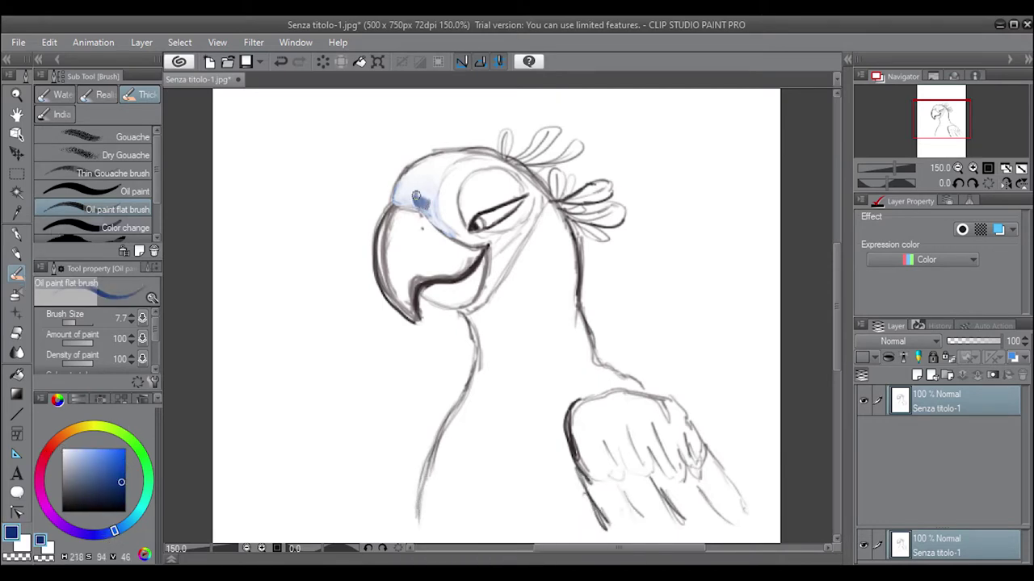
pyautogui.moveTo(416, 196); pyautogui.dragTo(421, 202)
pyautogui.moveTo(62, 326); pyautogui.dragTo(79, 321)
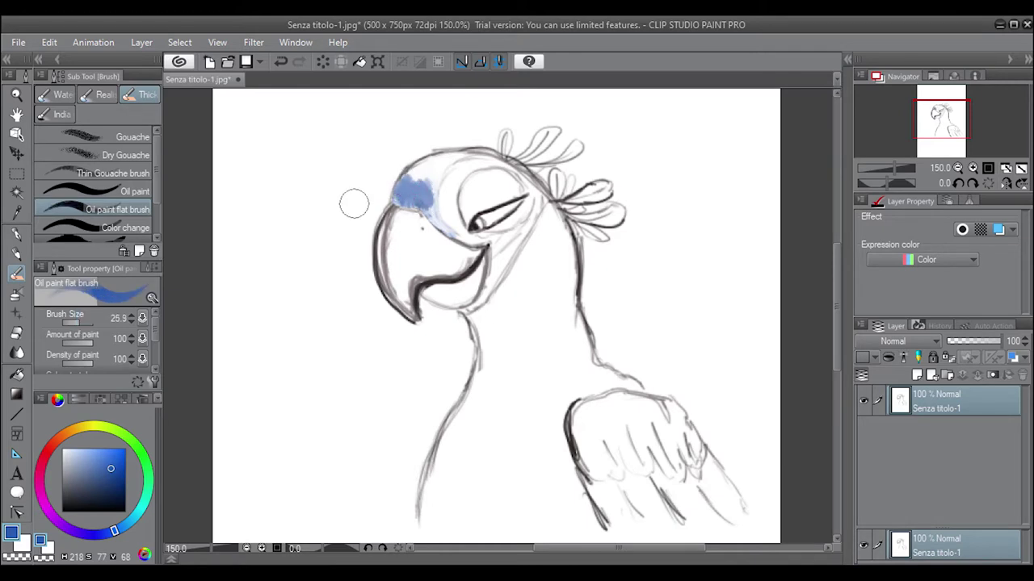
pyautogui.moveTo(413, 179); pyautogui.dragTo(428, 167)
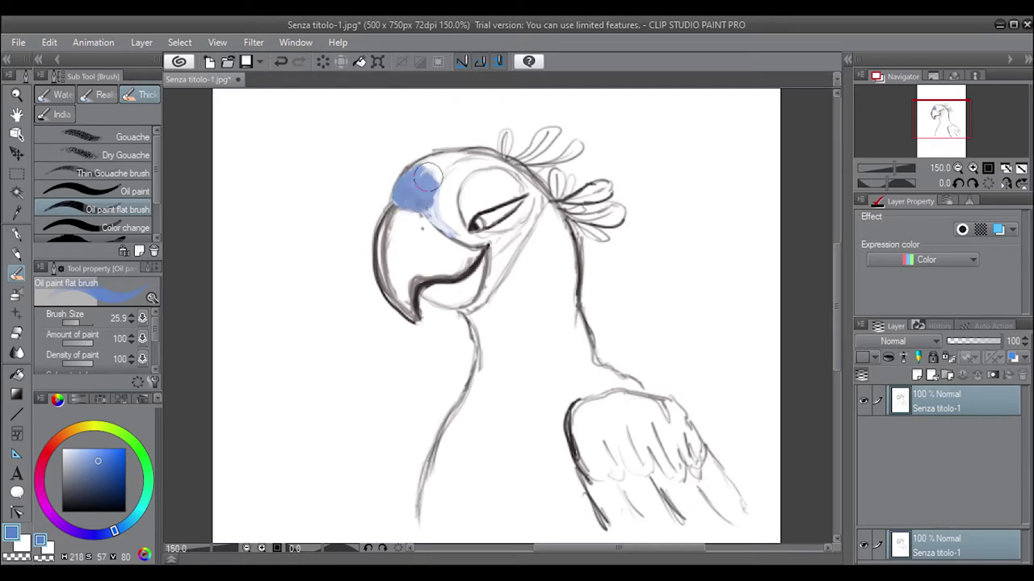
pyautogui.moveTo(424, 210); pyautogui.dragTo(407, 196)
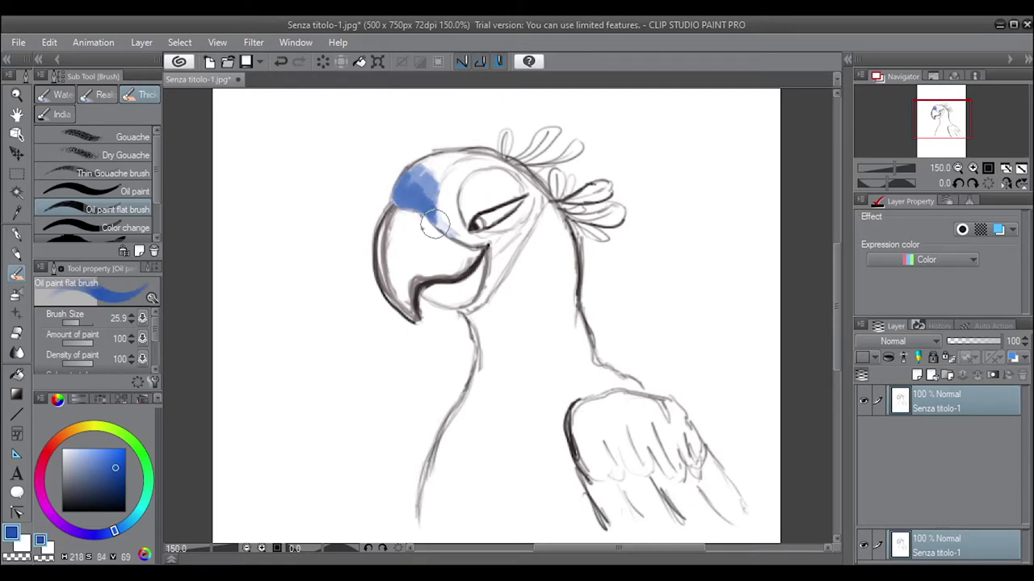
pyautogui.moveTo(412, 207); pyautogui.dragTo(404, 172)
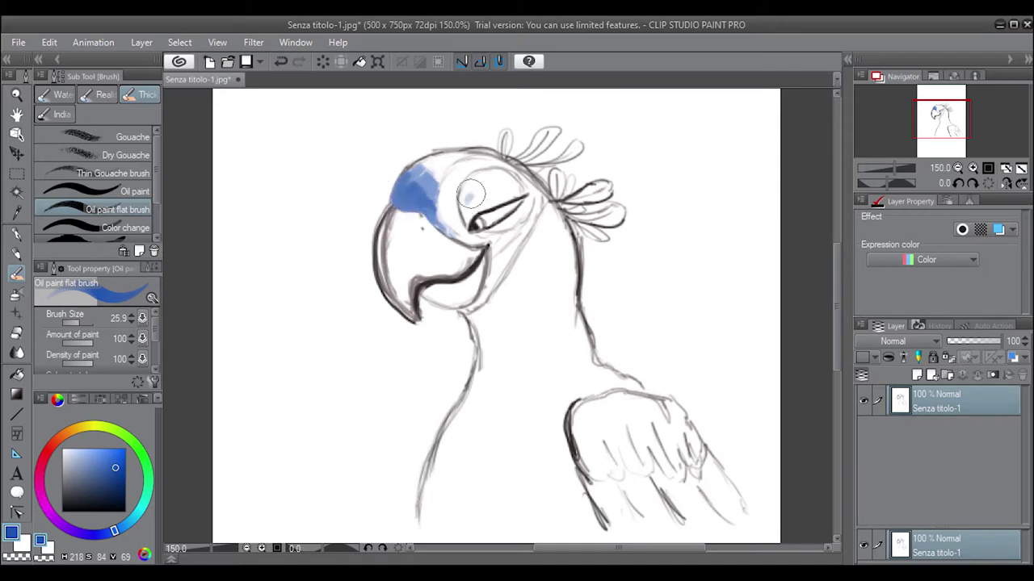
# - Paint darker blue around the eye and across the eye patch
pyautogui.moveTo(472, 187)
pyautogui.mouseDown()
pyautogui.moveTo(467, 206)
pyautogui.moveTo(472, 174)
pyautogui.moveTo(462, 211)
pyautogui.moveTo(467, 176)
pyautogui.moveTo(478, 176)
pyautogui.mouseUp()
pyautogui.moveTo(111, 417); pyautogui.dragTo(100, 417)
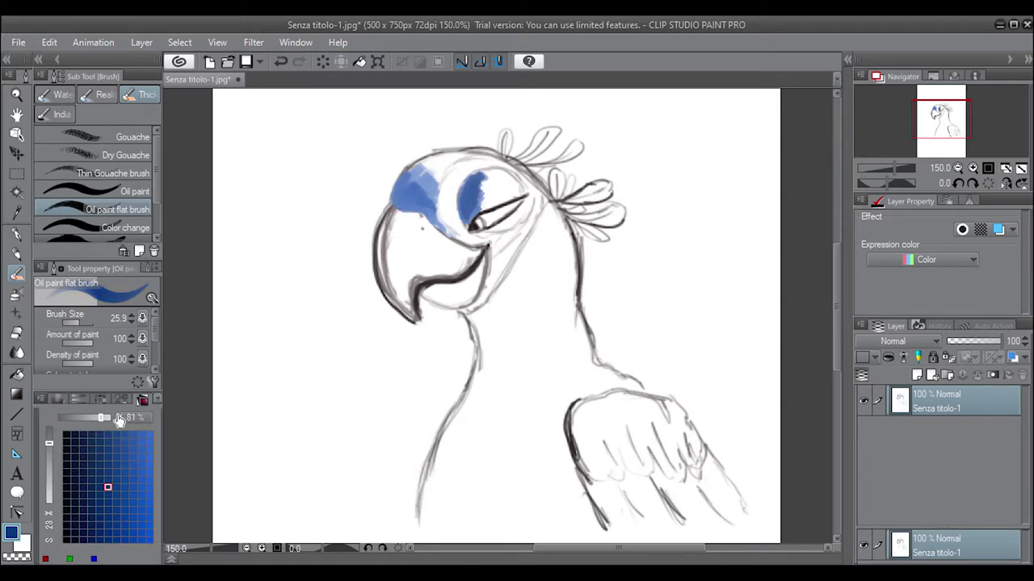
pyautogui.moveTo(402, 200); pyautogui.dragTo(410, 185)
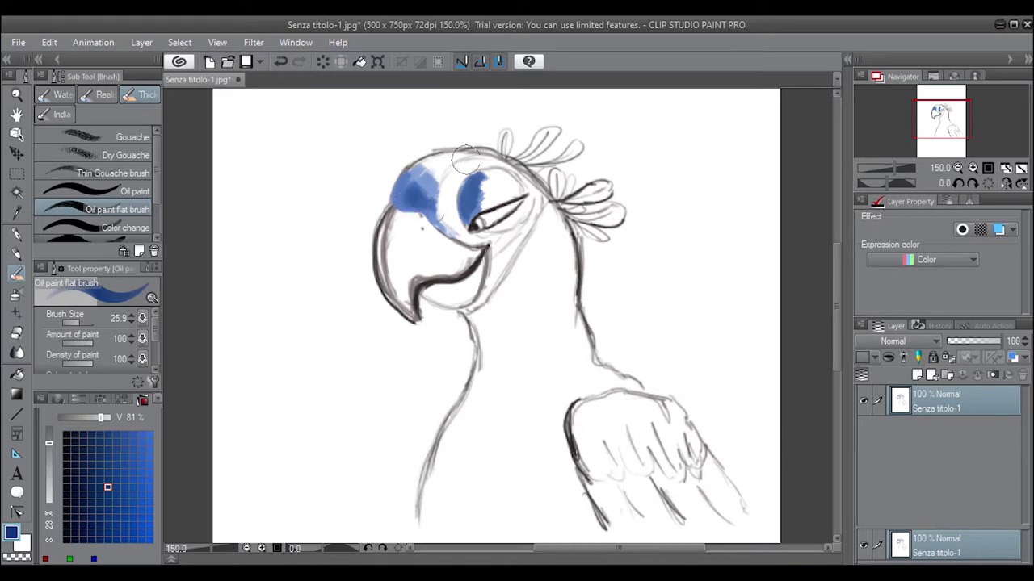
pyautogui.moveTo(475, 179)
pyautogui.mouseDown()
pyautogui.moveTo(503, 199)
pyautogui.moveTo(477, 195)
pyautogui.mouseUp()
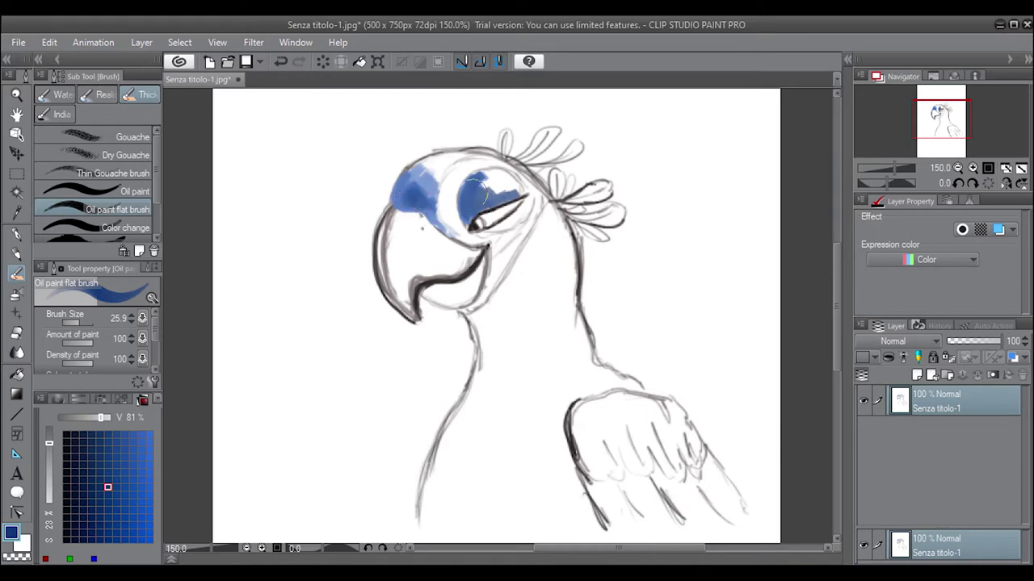
# - Stroke a lighter blue across the upper eye patch
pyautogui.click(58, 399)
pyautogui.click(113, 477)
pyautogui.click(142, 399)
pyautogui.click(116, 464)
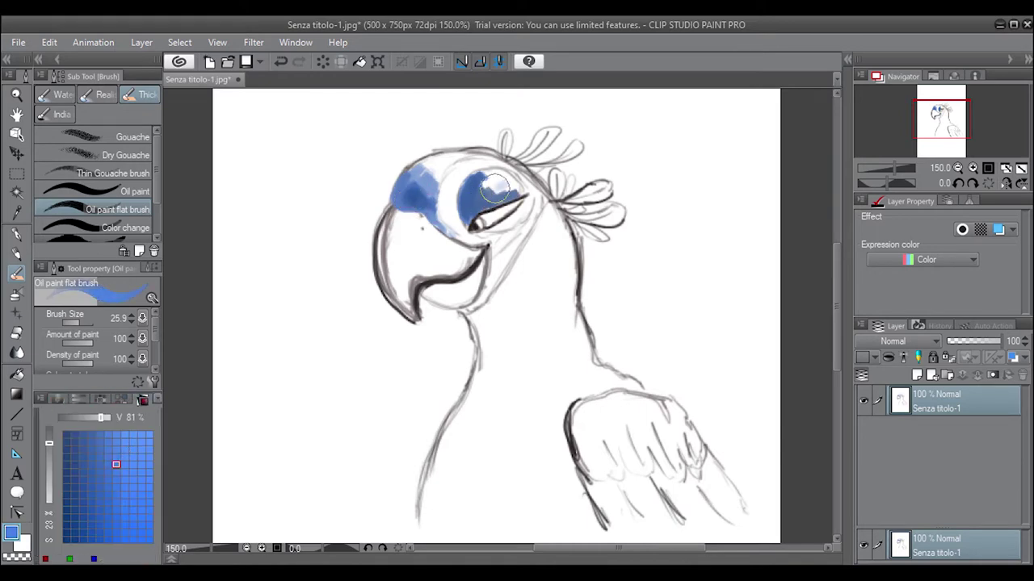
pyautogui.moveTo(484, 177)
pyautogui.mouseDown()
pyautogui.moveTo(515, 189)
pyautogui.moveTo(499, 180)
pyautogui.mouseUp()
# - Brush very pale blue between the eye and brow and around the eye's inner corner
pyautogui.click(58, 399)
pyautogui.click(79, 454)
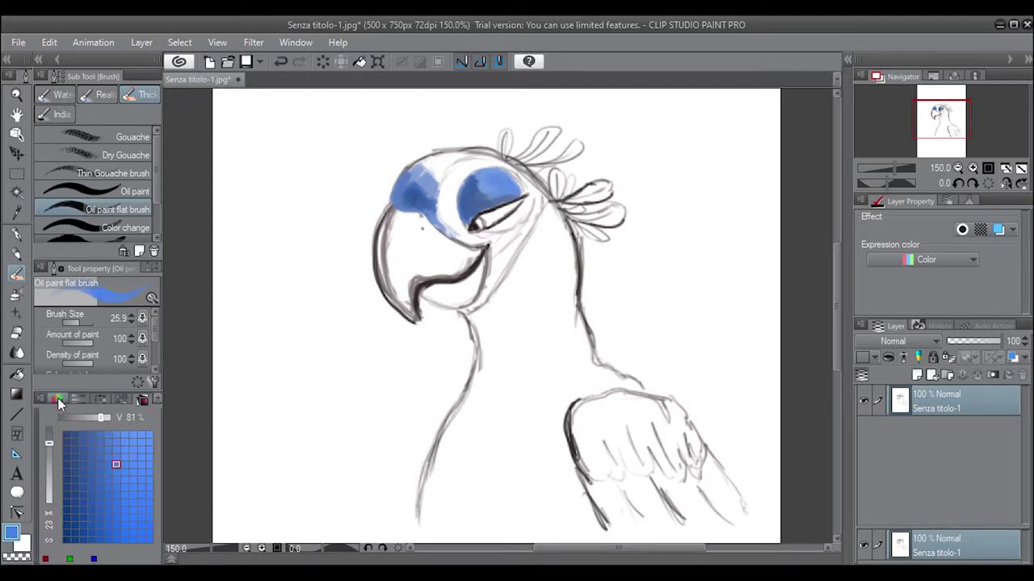
pyautogui.moveTo(455, 185)
pyautogui.mouseDown()
pyautogui.moveTo(443, 212)
pyautogui.moveTo(488, 164)
pyautogui.mouseUp()
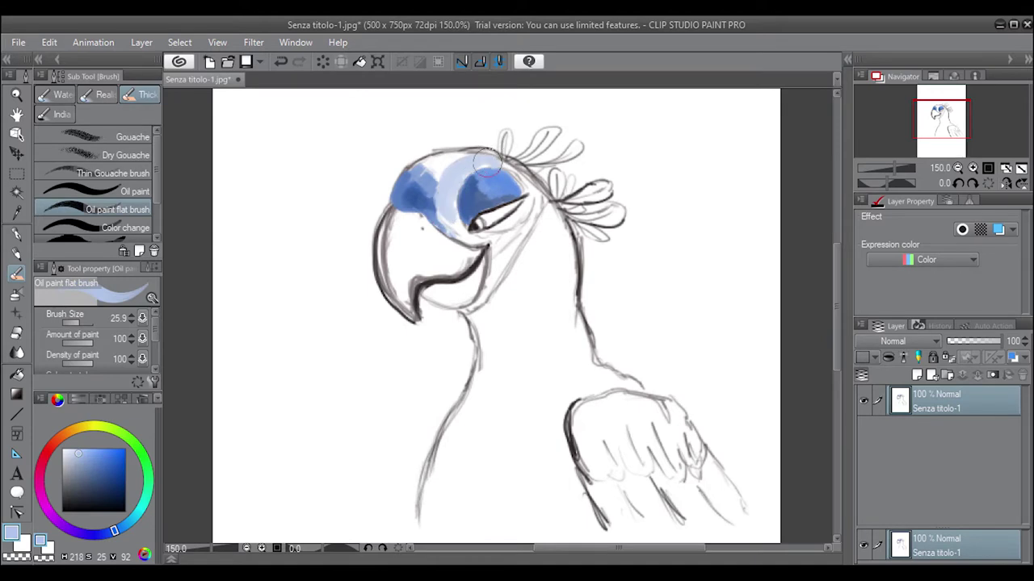
pyautogui.keyDown('alt'); pyautogui.click(449, 192); pyautogui.keyUp('alt')
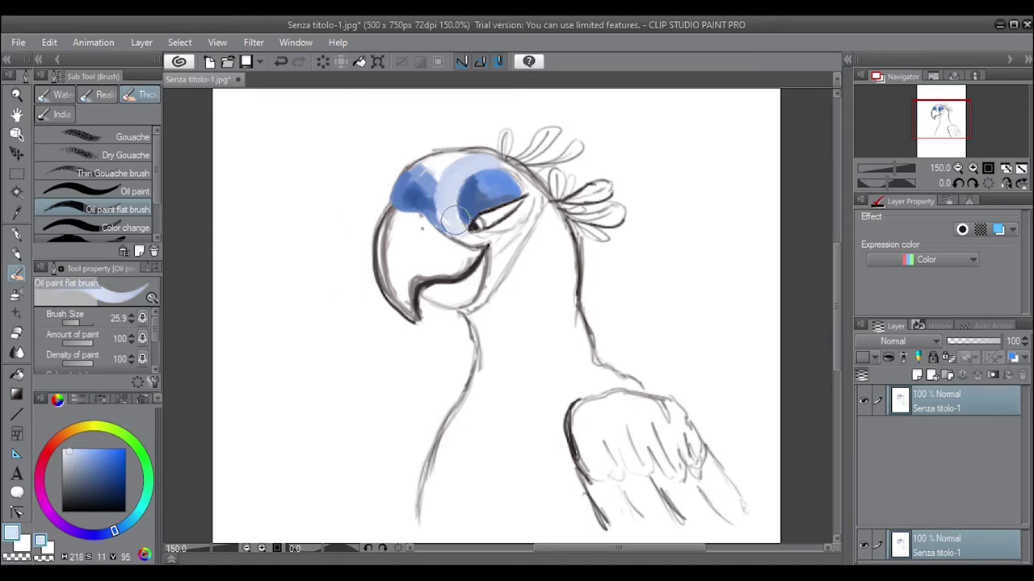
pyautogui.moveTo(444, 216); pyautogui.dragTo(488, 233)
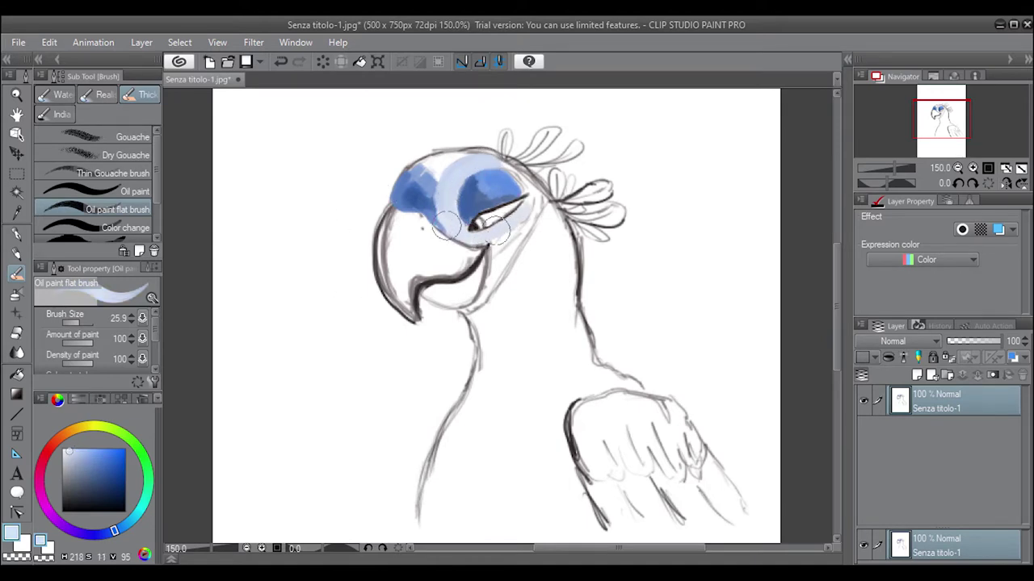
# - Extend darker blue along the top of the head, then choose a more saturated blue
pyautogui.click(143, 399)
pyautogui.keyDown('alt'); pyautogui.click(430, 158); pyautogui.keyUp('alt')
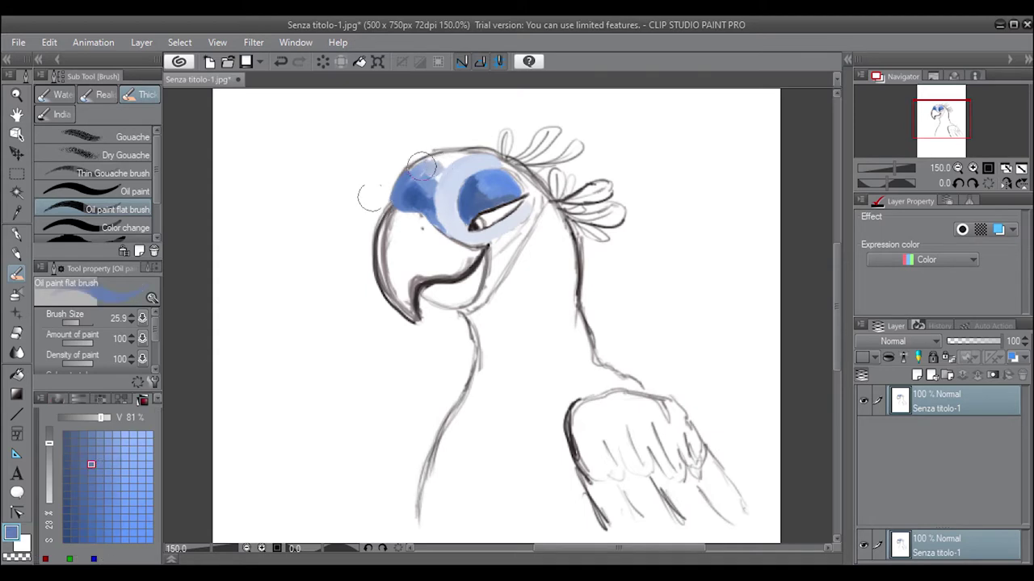
pyautogui.moveTo(421, 167); pyautogui.dragTo(435, 156)
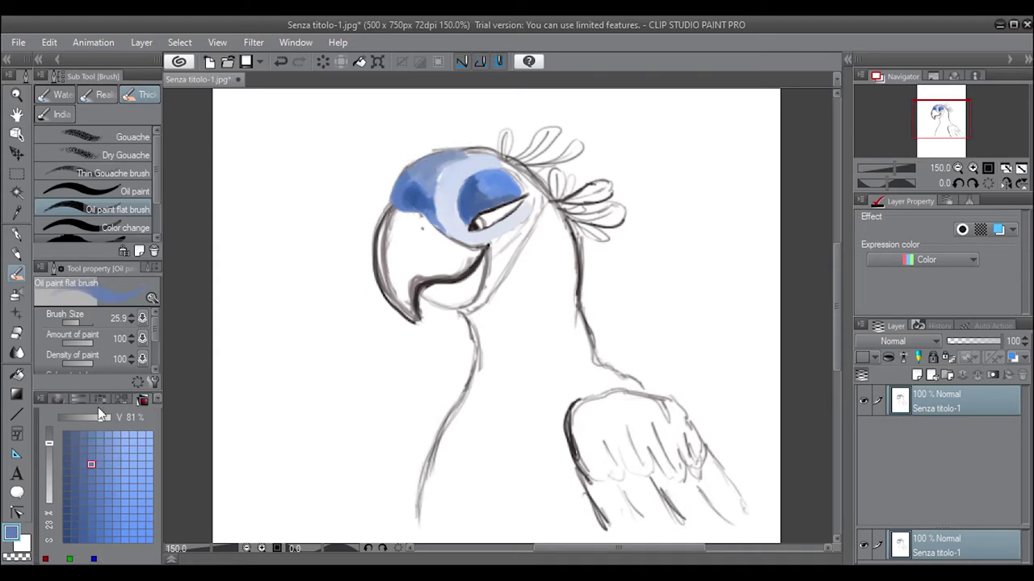
pyautogui.click(58, 399)
pyautogui.click(142, 399)
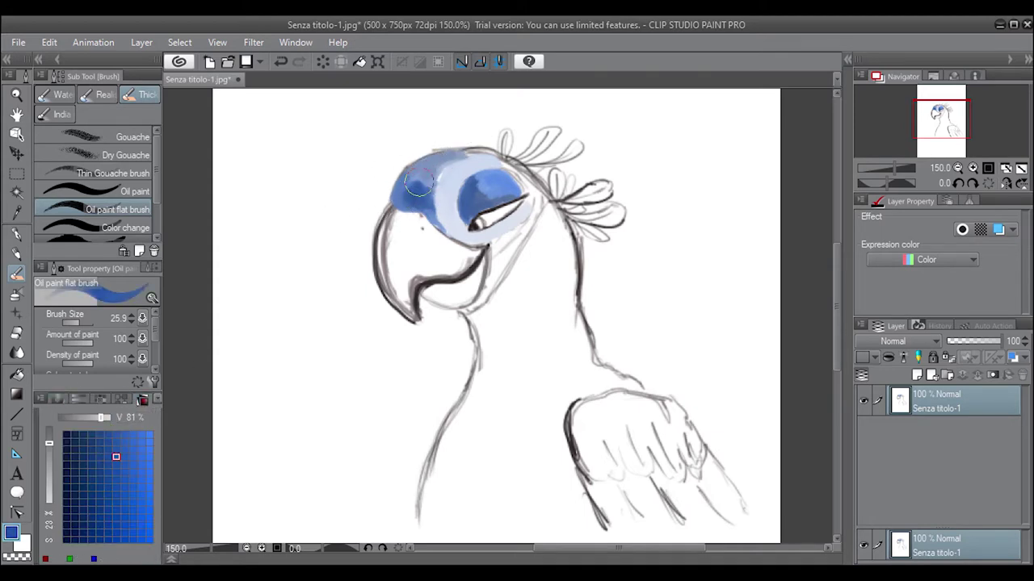
# - Lay dark blue down the neck below the beak to the bottom of the canvas
pyautogui.moveTo(475, 321)
pyautogui.mouseDown()
pyautogui.moveTo(484, 307)
pyautogui.moveTo(479, 367)
pyautogui.moveTo(497, 305)
pyautogui.moveTo(468, 349)
pyautogui.moveTo(440, 444)
pyautogui.mouseUp()
pyautogui.moveTo(485, 392)
pyautogui.mouseDown()
pyautogui.moveTo(428, 476)
pyautogui.moveTo(448, 473)
pyautogui.moveTo(483, 388)
pyautogui.mouseUp()
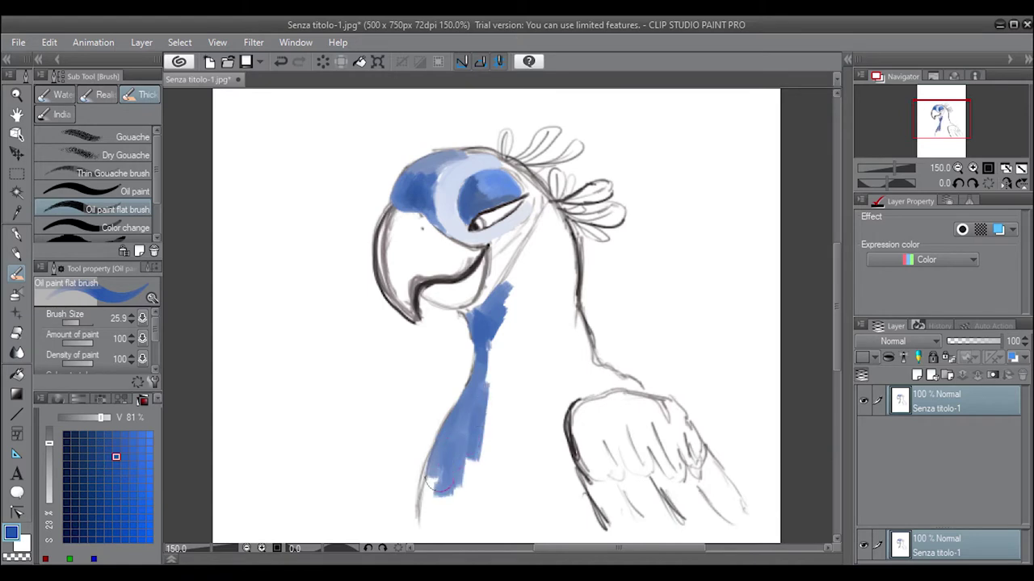
pyautogui.moveTo(477, 440)
pyautogui.mouseDown()
pyautogui.moveTo(424, 513)
pyautogui.moveTo(460, 537)
pyautogui.mouseUp()
pyautogui.moveTo(428, 477)
pyautogui.mouseDown()
pyautogui.moveTo(473, 524)
pyautogui.moveTo(452, 420)
pyautogui.moveTo(494, 323)
pyautogui.moveTo(505, 416)
pyautogui.mouseUp()
# - Enlarge the brush to 53.4 and paint light blue over the upper and back neck
pyautogui.click(57, 399)
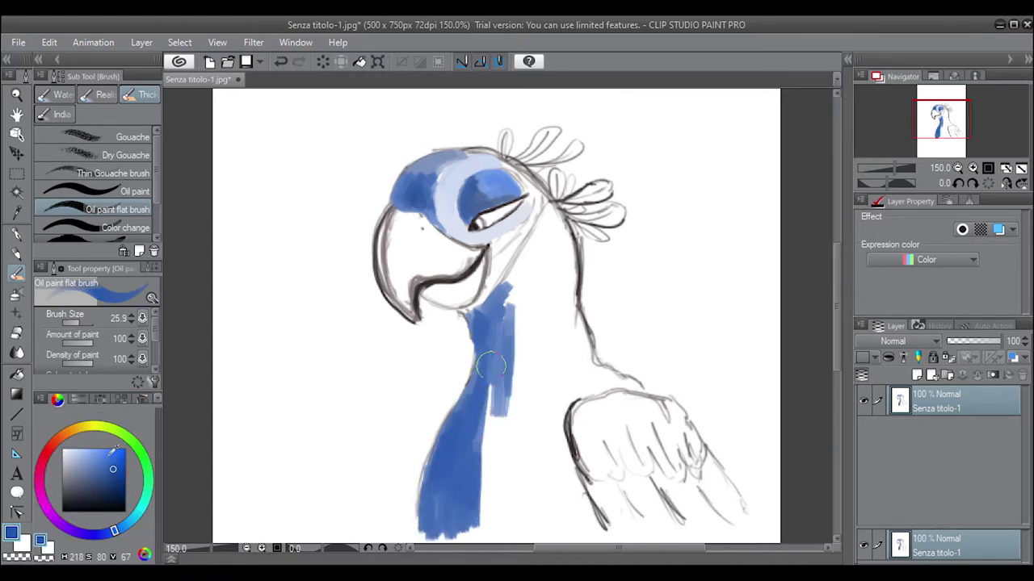
pyautogui.click(142, 399)
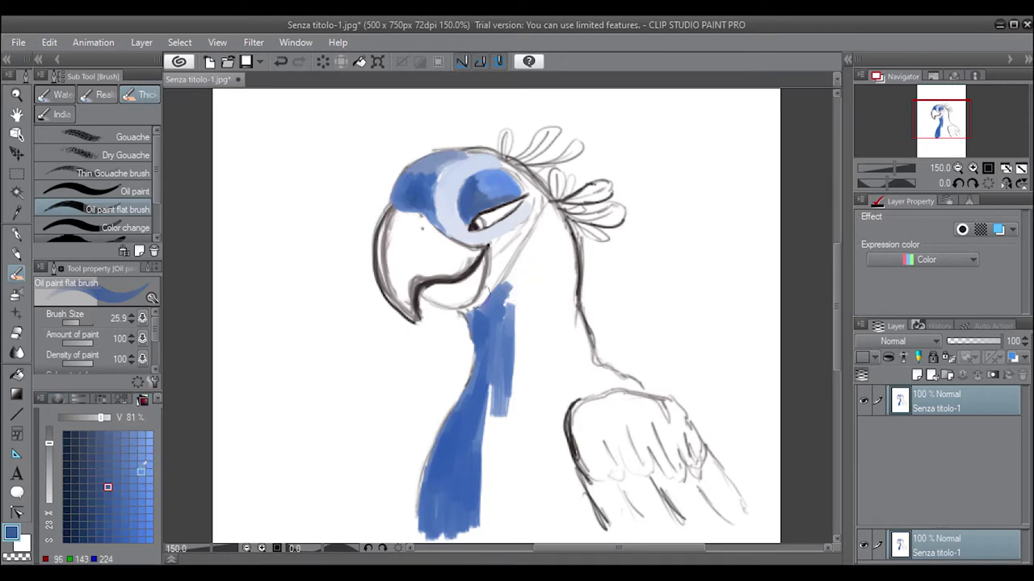
pyautogui.click(141, 449)
pyautogui.moveTo(525, 295); pyautogui.dragTo(549, 230)
pyautogui.moveTo(517, 294)
pyautogui.mouseDown()
pyautogui.moveTo(543, 220)
pyautogui.moveTo(499, 251)
pyautogui.mouseUp()
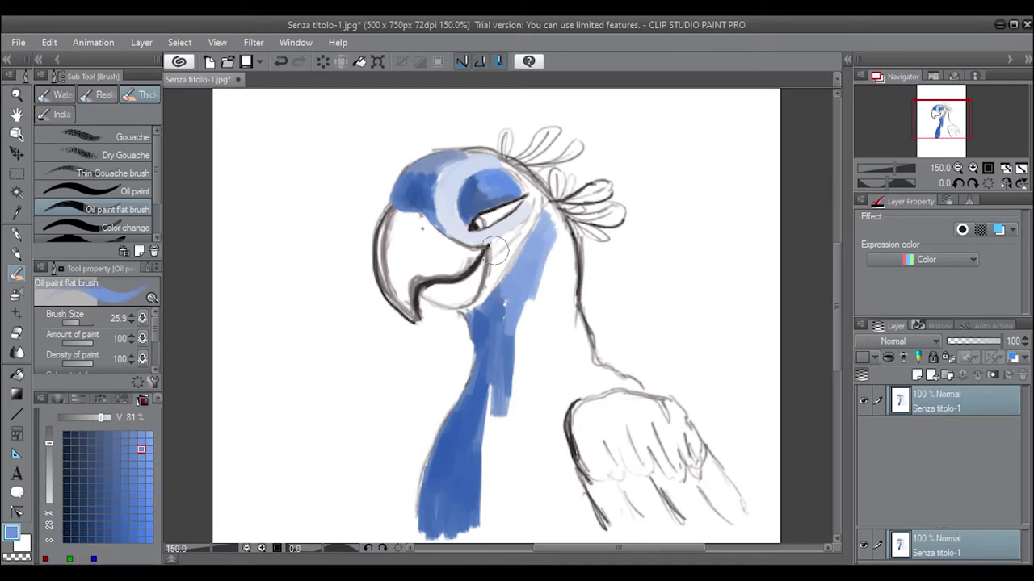
pyautogui.moveTo(73, 322); pyautogui.dragTo(90, 322)
pyautogui.moveTo(537, 323); pyautogui.dragTo(557, 210)
pyautogui.moveTo(533, 275)
pyautogui.mouseDown()
pyautogui.moveTo(565, 210)
pyautogui.moveTo(577, 355)
pyautogui.mouseUp()
pyautogui.moveTo(581, 274); pyautogui.dragTo(577, 375)
pyautogui.moveTo(549, 234)
pyautogui.mouseDown()
pyautogui.moveTo(590, 376)
pyautogui.moveTo(622, 380)
pyautogui.mouseUp()
pyautogui.moveTo(565, 323); pyautogui.dragTo(566, 380)
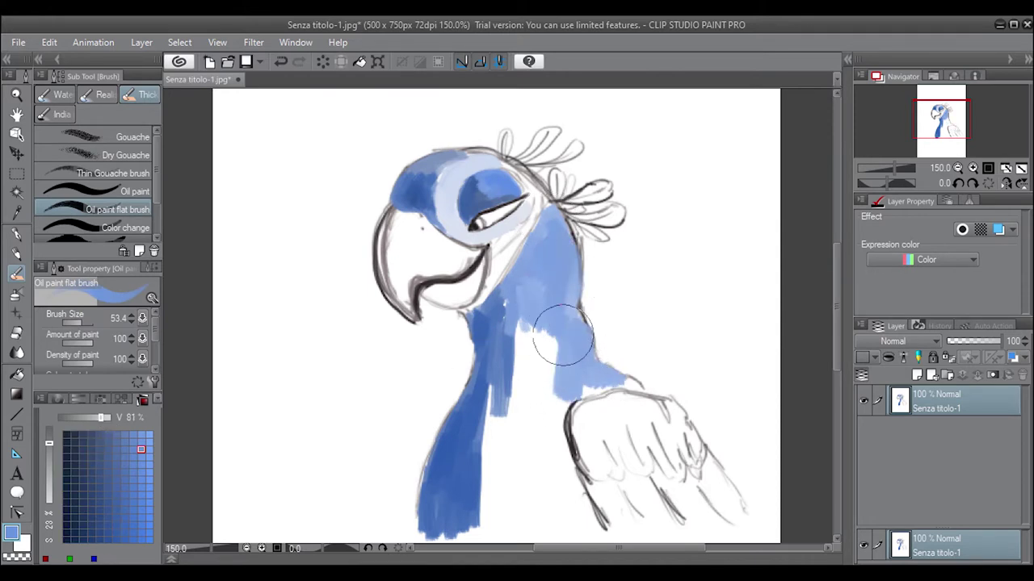
# - Fill the back of the neck with paler blue, then repaint the throat with sampled dark blue
pyautogui.click(53, 452)
pyautogui.click(141, 441)
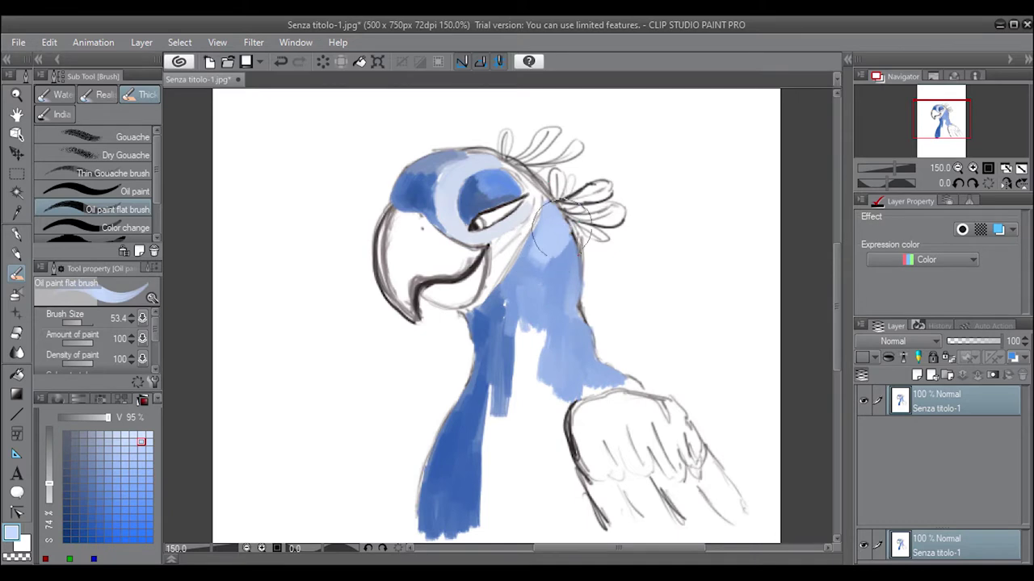
pyautogui.moveTo(549, 226)
pyautogui.mouseDown()
pyautogui.moveTo(565, 247)
pyautogui.moveTo(566, 348)
pyautogui.mouseUp()
pyautogui.moveTo(581, 274)
pyautogui.mouseDown()
pyautogui.moveTo(576, 355)
pyautogui.moveTo(638, 383)
pyautogui.mouseUp()
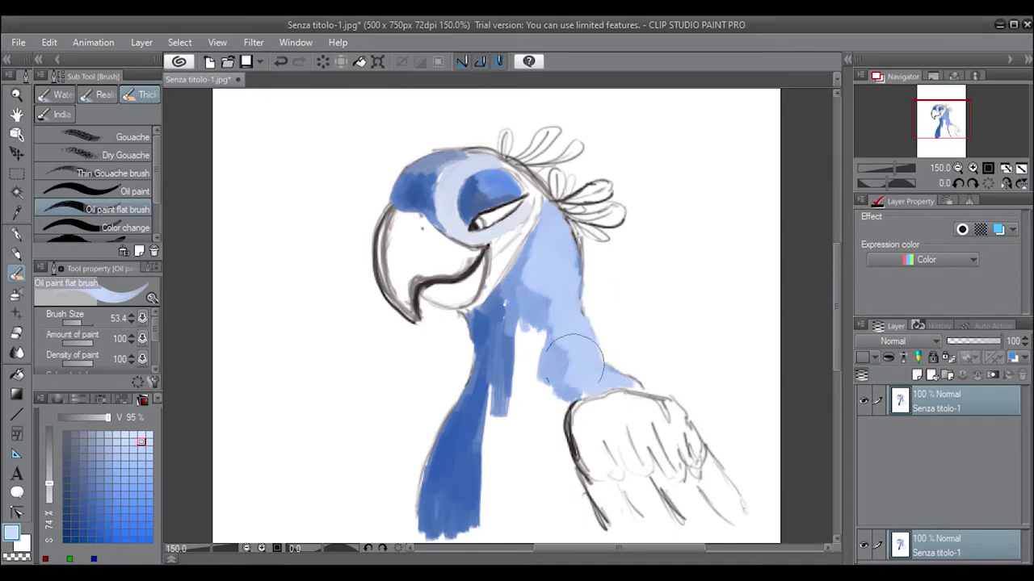
pyautogui.moveTo(565, 371)
pyautogui.mouseDown()
pyautogui.moveTo(530, 267)
pyautogui.moveTo(543, 415)
pyautogui.moveTo(545, 367)
pyautogui.mouseUp()
pyautogui.keyDown('alt'); pyautogui.click(467, 344); pyautogui.keyUp('alt')
pyautogui.moveTo(527, 312)
pyautogui.mouseDown()
pyautogui.moveTo(508, 278)
pyautogui.moveTo(485, 339)
pyautogui.moveTo(517, 274)
pyautogui.moveTo(484, 397)
pyautogui.moveTo(485, 477)
pyautogui.moveTo(465, 520)
pyautogui.moveTo(404, 512)
pyautogui.moveTo(491, 473)
pyautogui.moveTo(476, 431)
pyautogui.moveTo(492, 355)
pyautogui.moveTo(477, 497)
pyautogui.moveTo(439, 496)
pyautogui.moveTo(454, 503)
pyautogui.moveTo(511, 419)
pyautogui.moveTo(480, 423)
pyautogui.moveTo(519, 318)
pyautogui.moveTo(525, 434)
pyautogui.moveTo(549, 473)
pyautogui.moveTo(506, 470)
pyautogui.moveTo(549, 485)
pyautogui.moveTo(533, 501)
pyautogui.moveTo(565, 517)
pyautogui.moveTo(491, 523)
pyautogui.moveTo(541, 404)
pyautogui.moveTo(533, 323)
pyautogui.moveTo(550, 387)
pyautogui.moveTo(501, 306)
pyautogui.mouseUp()
# - Shrink the brush to about 20 and dab darker blue on the cheek below the eye
pyautogui.keyDown('alt'); pyautogui.click(549, 339); pyautogui.keyUp('alt')
pyautogui.keyDown('alt'); pyautogui.click(557, 437); pyautogui.keyUp('alt')
pyautogui.keyDown('alt'); pyautogui.click(533, 452); pyautogui.keyUp('alt')
pyautogui.keyDown('alt'); pyautogui.click(501, 307); pyautogui.keyUp('alt')
pyautogui.click(68, 322)
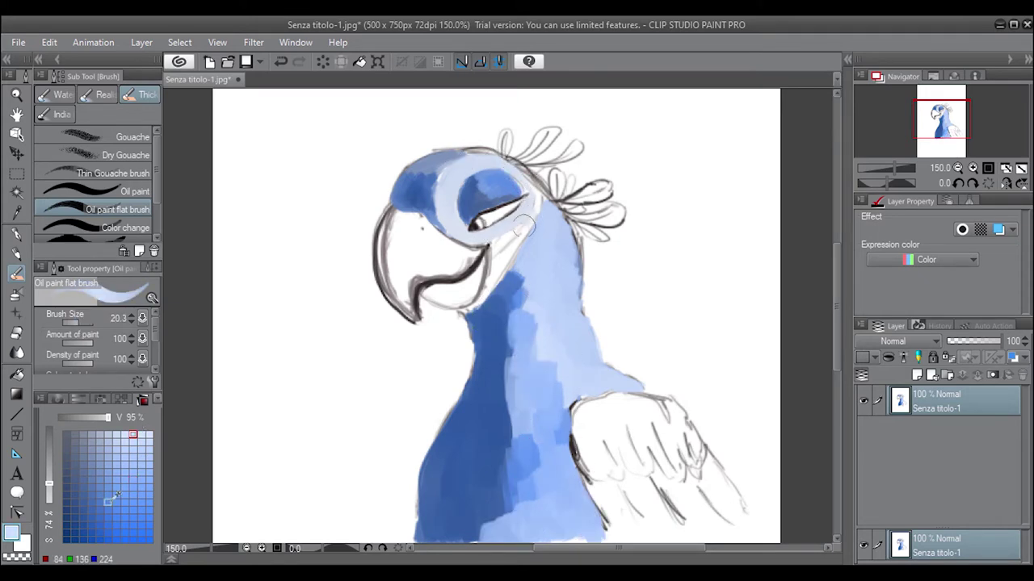
pyautogui.keyDown('alt'); pyautogui.click(536, 195); pyautogui.keyUp('alt')
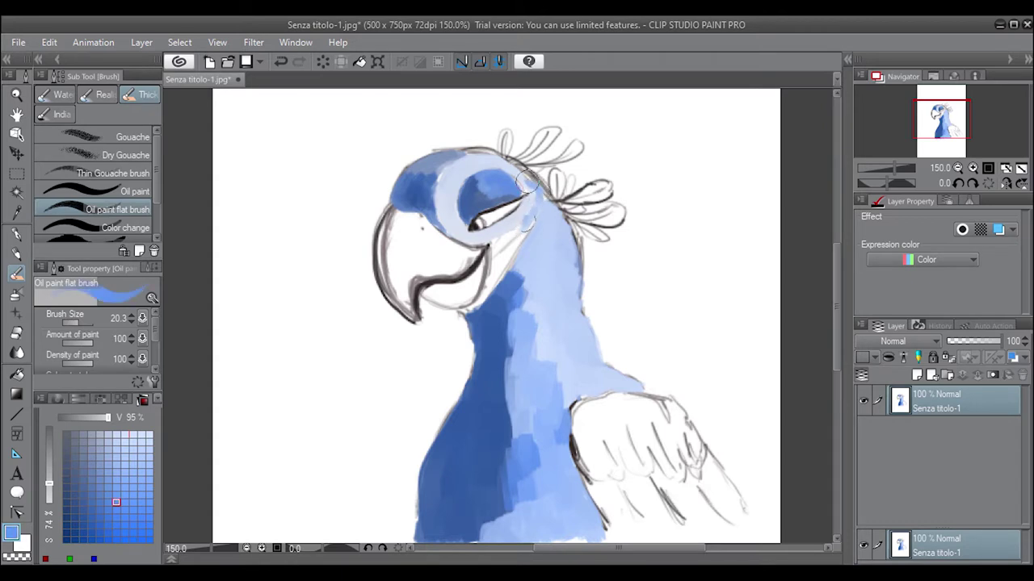
pyautogui.keyDown('alt'); pyautogui.click(527, 206); pyautogui.keyUp('alt')
pyautogui.moveTo(495, 245)
pyautogui.mouseDown()
pyautogui.moveTo(501, 257)
pyautogui.moveTo(526, 222)
pyautogui.mouseUp()
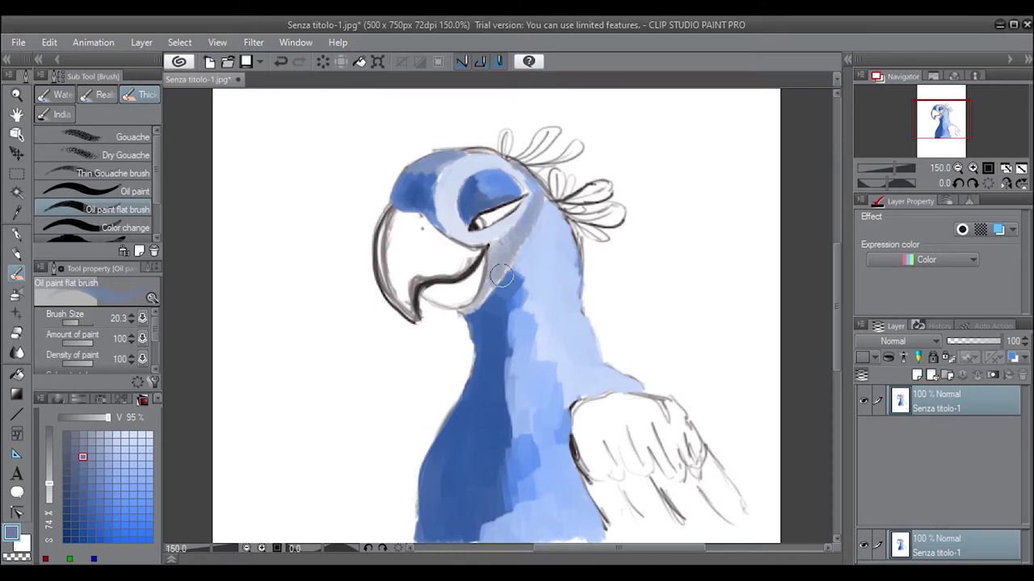
# - Cover the wing's base, lower area and feather tips with pale blue
pyautogui.click(133, 464)
pyautogui.moveTo(614, 424)
pyautogui.mouseDown()
pyautogui.moveTo(594, 472)
pyautogui.moveTo(577, 412)
pyautogui.moveTo(571, 421)
pyautogui.moveTo(642, 473)
pyautogui.moveTo(699, 469)
pyautogui.mouseUp()
pyautogui.click(141, 442)
pyautogui.moveTo(654, 396)
pyautogui.mouseDown()
pyautogui.moveTo(578, 402)
pyautogui.moveTo(602, 517)
pyautogui.mouseUp()
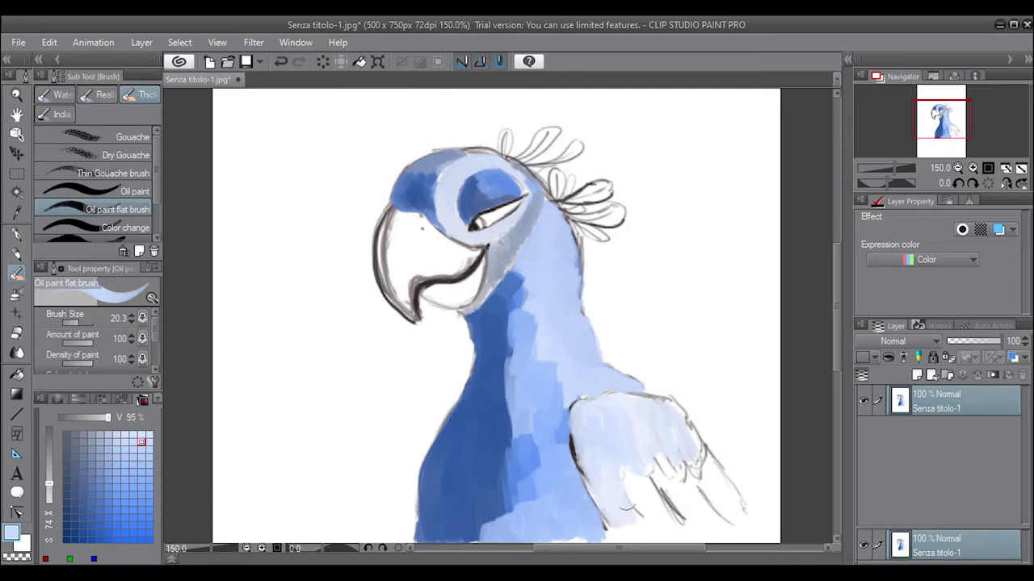
pyautogui.moveTo(614, 468)
pyautogui.mouseDown()
pyautogui.moveTo(654, 521)
pyautogui.moveTo(703, 517)
pyautogui.mouseUp()
pyautogui.moveTo(707, 436)
pyautogui.mouseDown()
pyautogui.moveTo(698, 495)
pyautogui.moveTo(695, 428)
pyautogui.mouseUp()
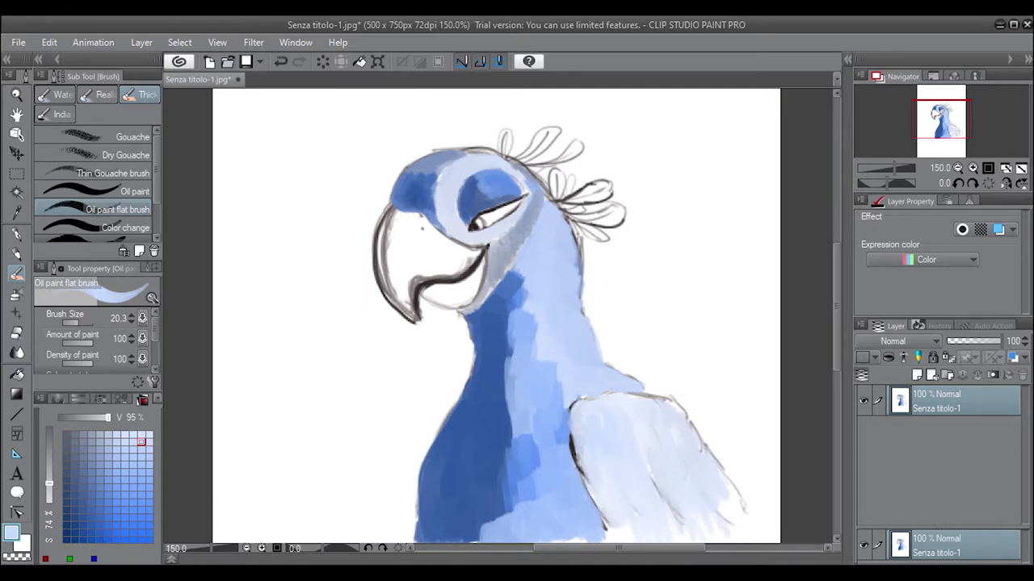
pyautogui.moveTo(663, 517); pyautogui.dragTo(710, 524)
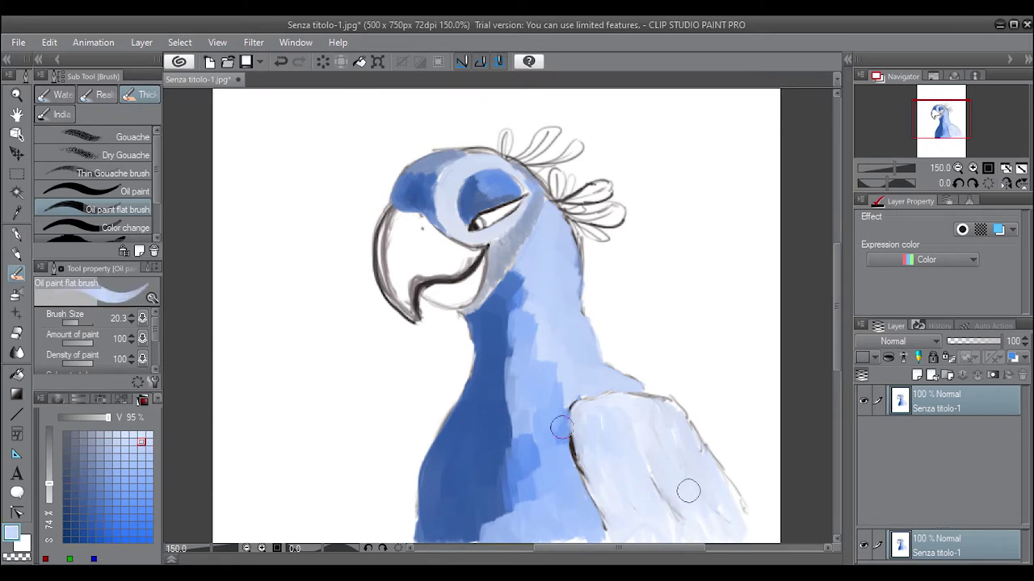
# - Shade the wing's left edge and lower wing with dark blue strokes
pyautogui.keyDown('alt'); pyautogui.click(566, 452); pyautogui.keyUp('alt')
pyautogui.moveTo(565, 404); pyautogui.dragTo(597, 537)
pyautogui.moveTo(575, 453); pyautogui.dragTo(589, 537)
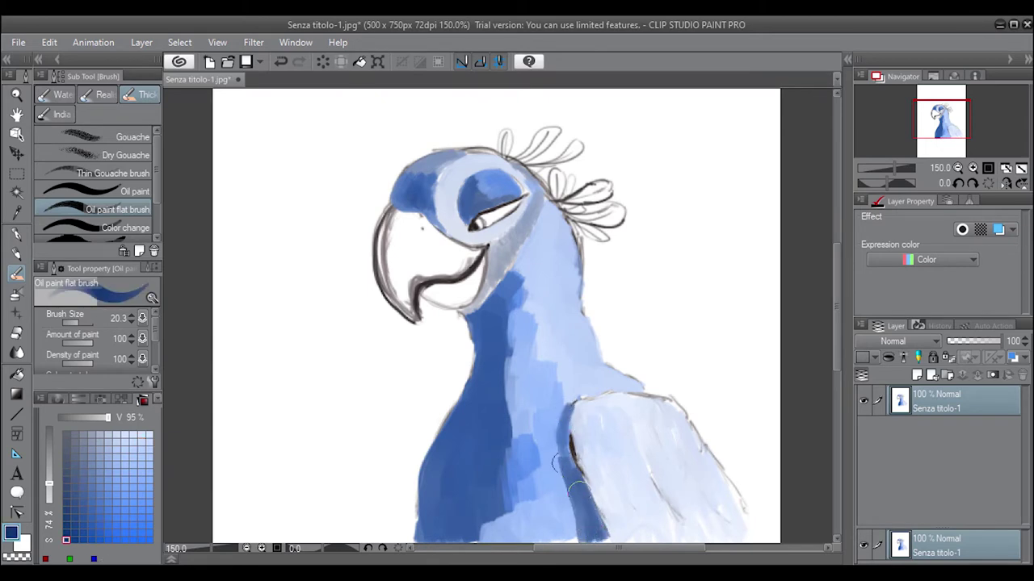
pyautogui.moveTo(566, 408); pyautogui.dragTo(593, 538)
pyautogui.moveTo(581, 493); pyautogui.dragTo(602, 540)
pyautogui.moveTo(565, 416)
pyautogui.mouseDown()
pyautogui.moveTo(569, 515)
pyautogui.moveTo(585, 540)
pyautogui.mouseUp()
pyautogui.moveTo(570, 509); pyautogui.dragTo(563, 414)
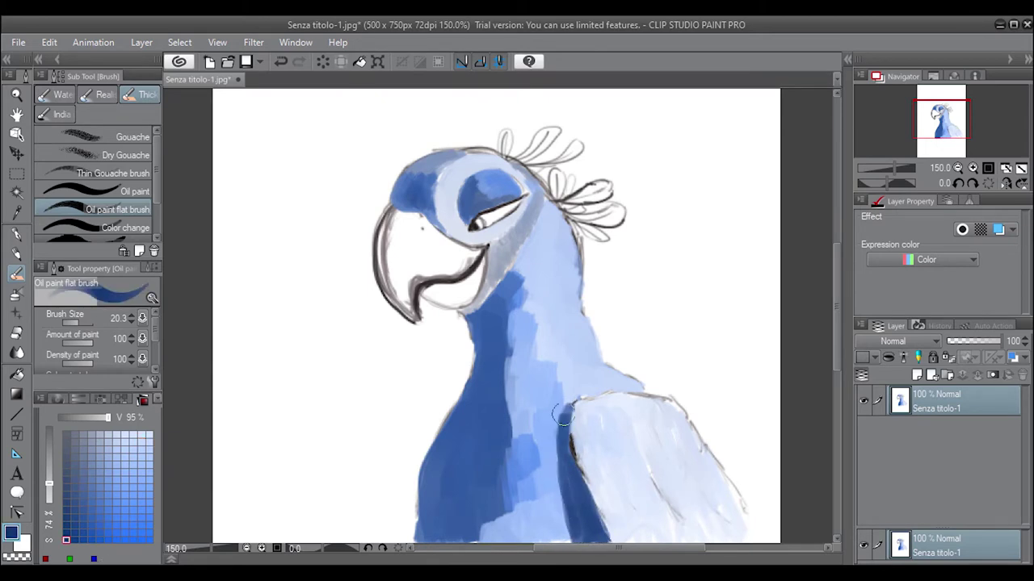
# - Darken the lower chest and lower neck with dark blue strokes
pyautogui.moveTo(502, 502)
pyautogui.mouseDown()
pyautogui.moveTo(479, 510)
pyautogui.moveTo(512, 529)
pyautogui.mouseUp()
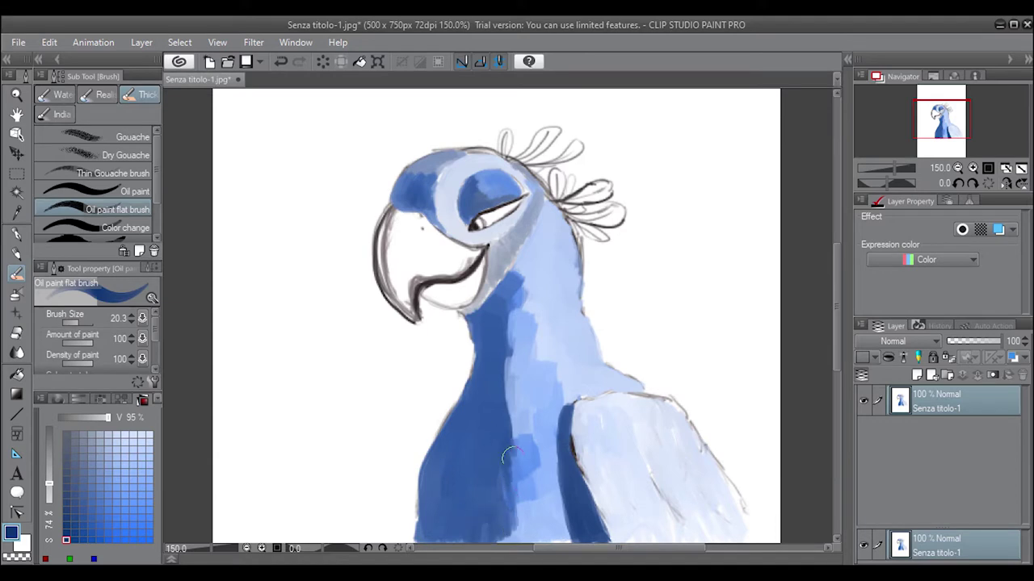
pyautogui.moveTo(509, 457)
pyautogui.mouseDown()
pyautogui.moveTo(500, 383)
pyautogui.moveTo(510, 307)
pyautogui.mouseUp()
pyautogui.moveTo(509, 455); pyautogui.dragTo(509, 553)
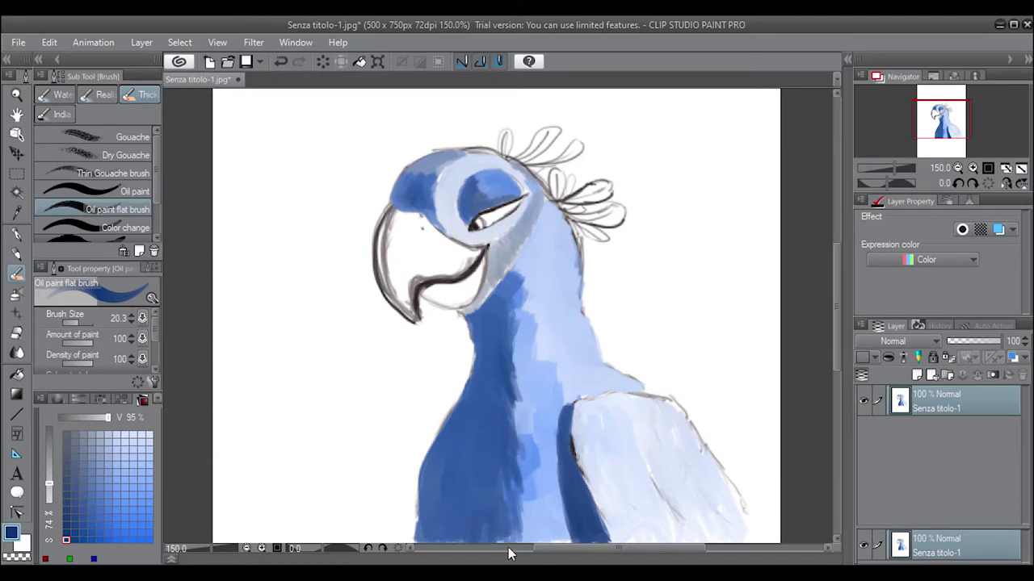
pyautogui.moveTo(440, 530); pyautogui.dragTo(416, 533)
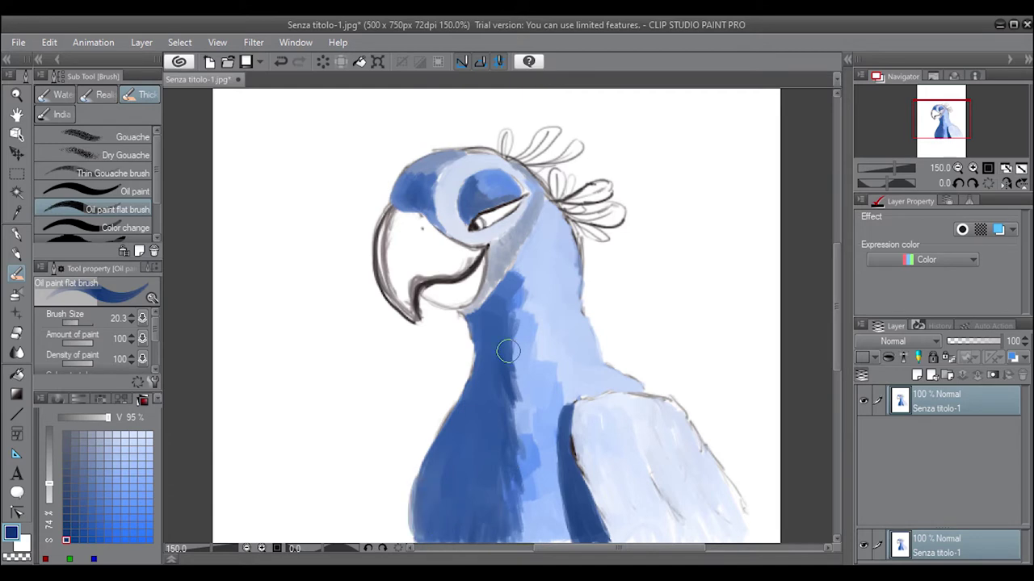
# - Pick near-black, set Brush Size to 16, and fill the upper beak black
pyautogui.moveTo(894, 170); pyautogui.dragTo(896, 170)
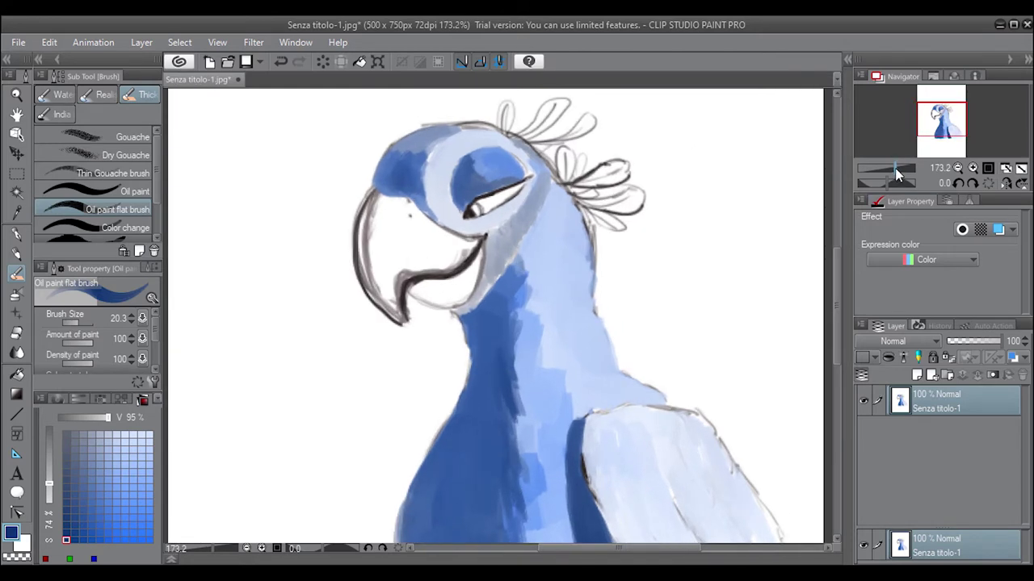
pyautogui.click(66, 507)
pyautogui.click(368, 210)
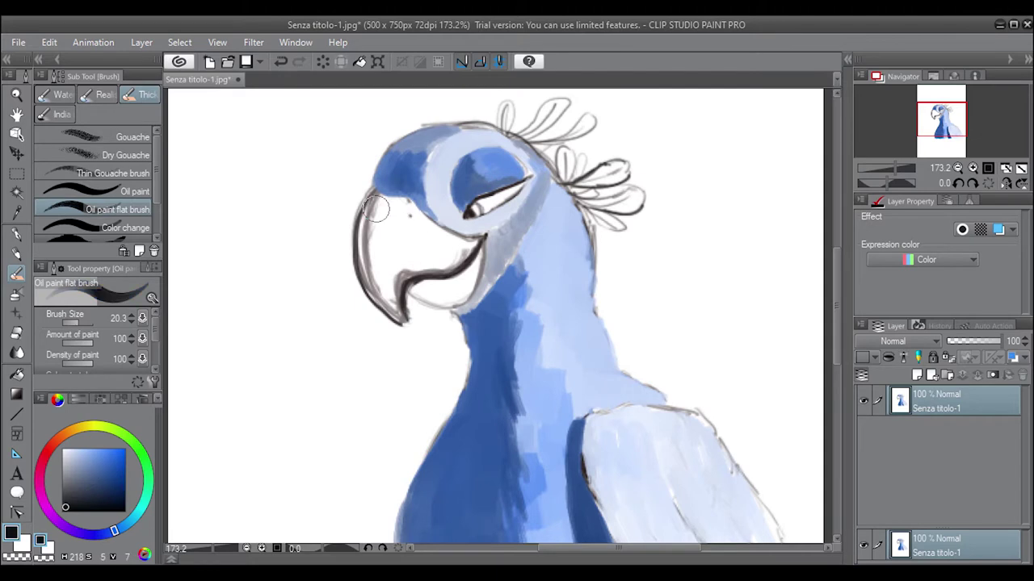
pyautogui.moveTo(366, 203); pyautogui.dragTo(374, 220)
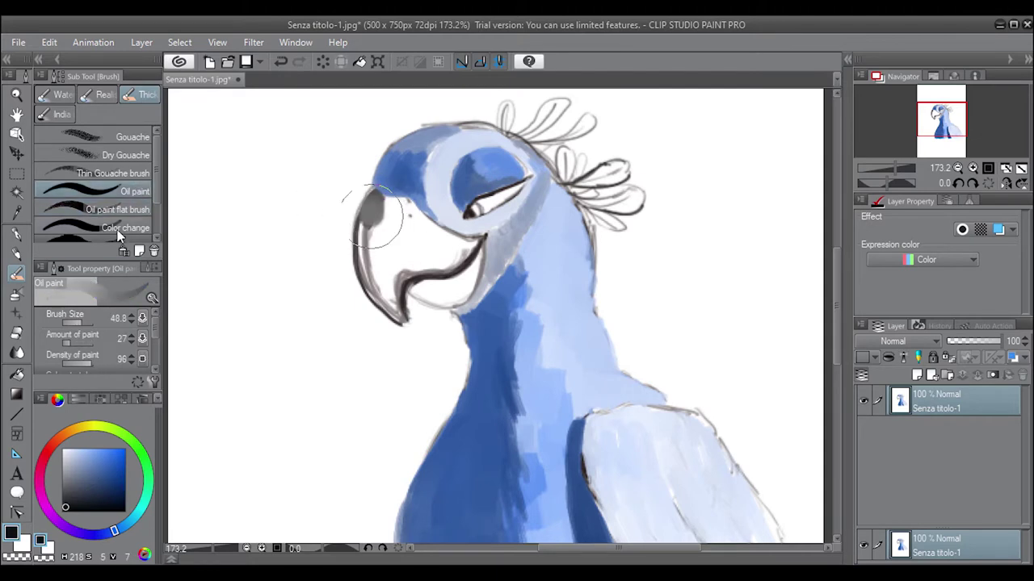
pyautogui.moveTo(108, 316); pyautogui.dragTo(79, 323)
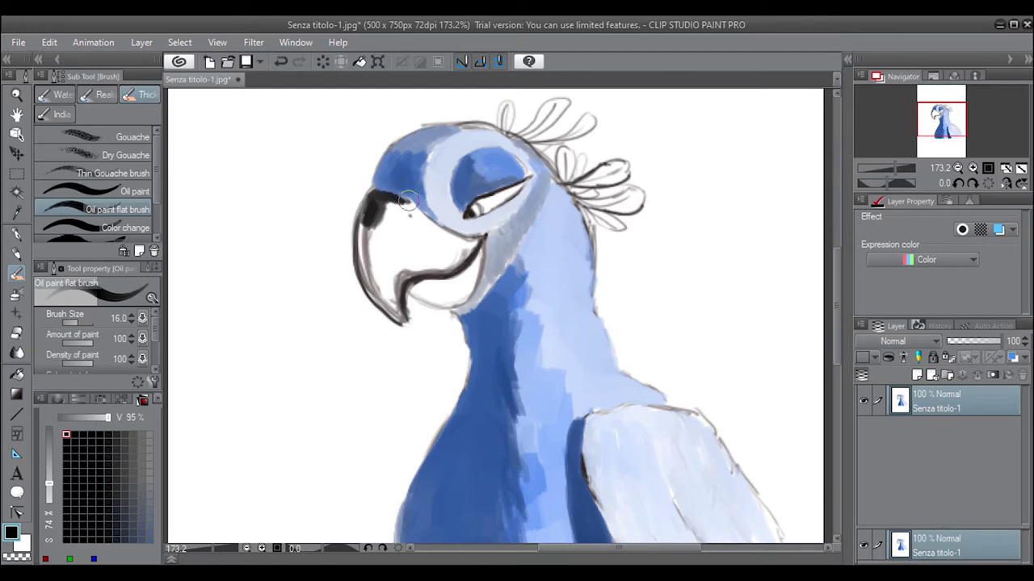
pyautogui.moveTo(403, 198)
pyautogui.mouseDown()
pyautogui.moveTo(368, 214)
pyautogui.moveTo(364, 257)
pyautogui.moveTo(384, 215)
pyautogui.mouseUp()
# - Blacken the beak tip and edge, and paint the mouth and adjacent face dark grey
pyautogui.moveTo(385, 310)
pyautogui.mouseDown()
pyautogui.moveTo(379, 291)
pyautogui.moveTo(392, 319)
pyautogui.moveTo(373, 216)
pyautogui.moveTo(392, 317)
pyautogui.moveTo(480, 246)
pyautogui.moveTo(399, 311)
pyautogui.moveTo(480, 258)
pyautogui.moveTo(416, 290)
pyautogui.moveTo(477, 260)
pyautogui.moveTo(444, 290)
pyautogui.moveTo(476, 279)
pyautogui.moveTo(474, 266)
pyautogui.mouseUp()
pyautogui.moveTo(415, 291)
pyautogui.mouseDown()
pyautogui.moveTo(482, 251)
pyautogui.moveTo(428, 307)
pyautogui.mouseUp()
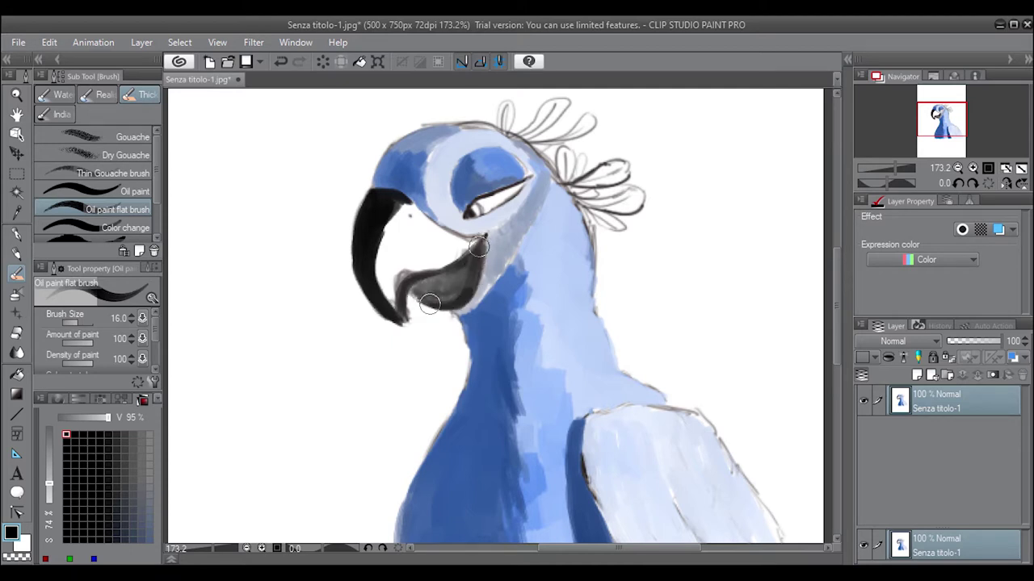
pyautogui.moveTo(484, 242); pyautogui.dragTo(416, 307)
pyautogui.moveTo(435, 238)
pyautogui.mouseDown()
pyautogui.moveTo(477, 255)
pyautogui.moveTo(421, 226)
pyautogui.moveTo(392, 250)
pyautogui.moveTo(440, 262)
pyautogui.moveTo(472, 243)
pyautogui.moveTo(426, 228)
pyautogui.mouseUp()
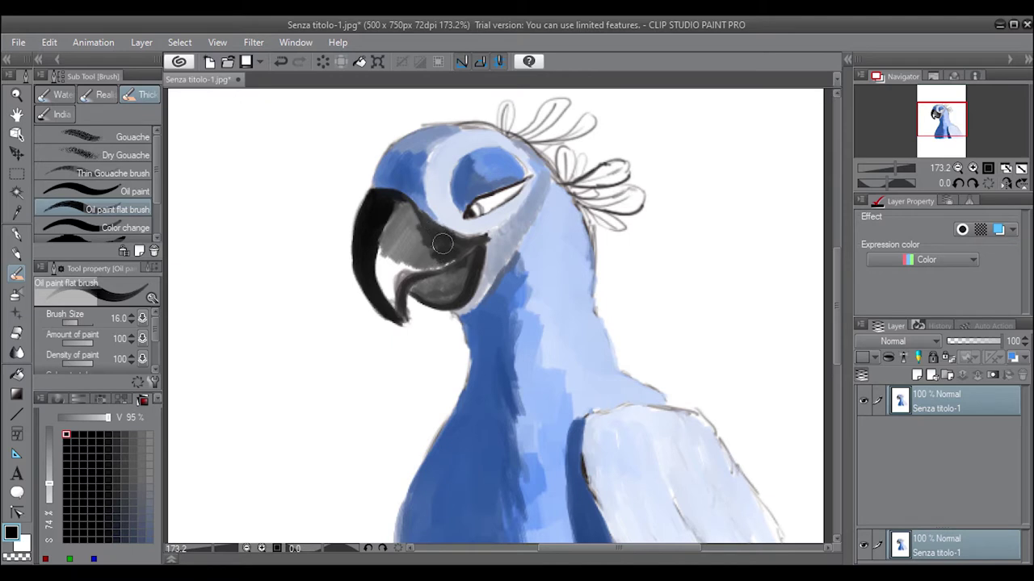
pyautogui.moveTo(443, 233); pyautogui.dragTo(433, 251)
# - Blend the beak's grey shading and darken its lower edge and interior
pyautogui.press('j')
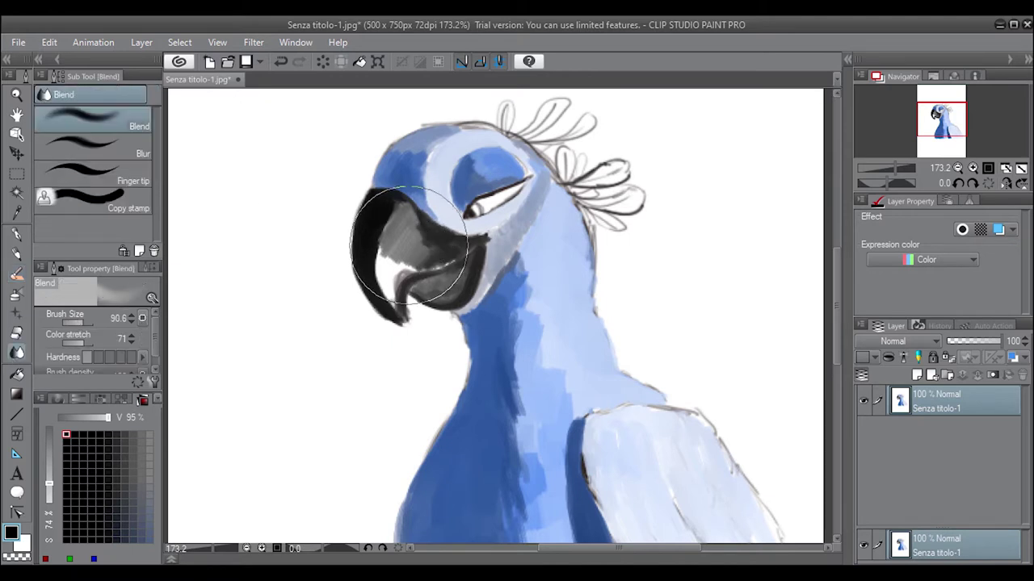
pyautogui.moveTo(414, 228)
pyautogui.mouseDown()
pyautogui.moveTo(396, 267)
pyautogui.moveTo(380, 242)
pyautogui.moveTo(437, 247)
pyautogui.moveTo(380, 277)
pyautogui.moveTo(372, 258)
pyautogui.moveTo(436, 291)
pyautogui.moveTo(463, 267)
pyautogui.mouseUp()
pyautogui.press('b')
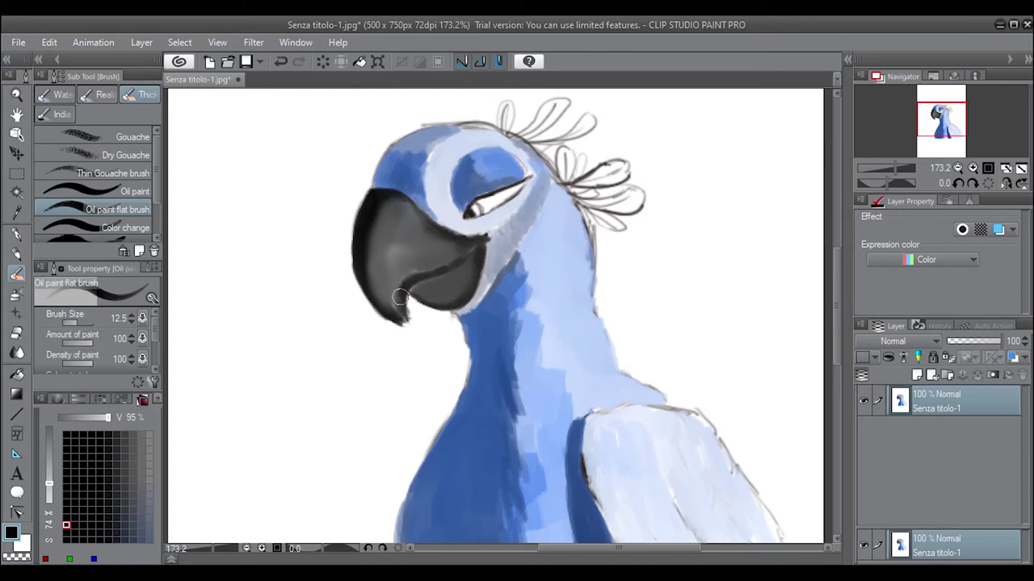
pyautogui.moveTo(400, 297); pyautogui.dragTo(461, 260)
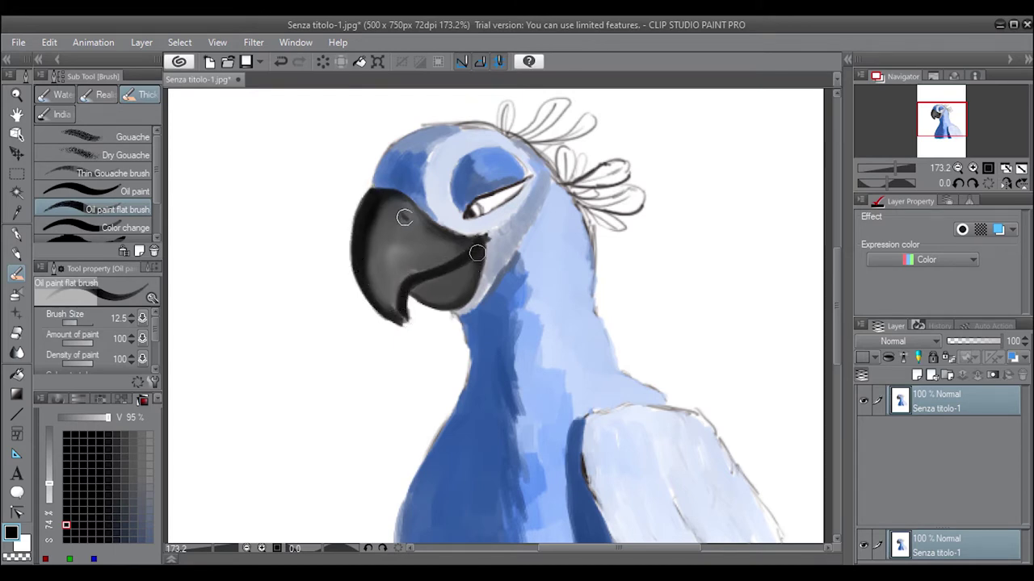
pyautogui.moveTo(447, 305); pyautogui.dragTo(422, 288)
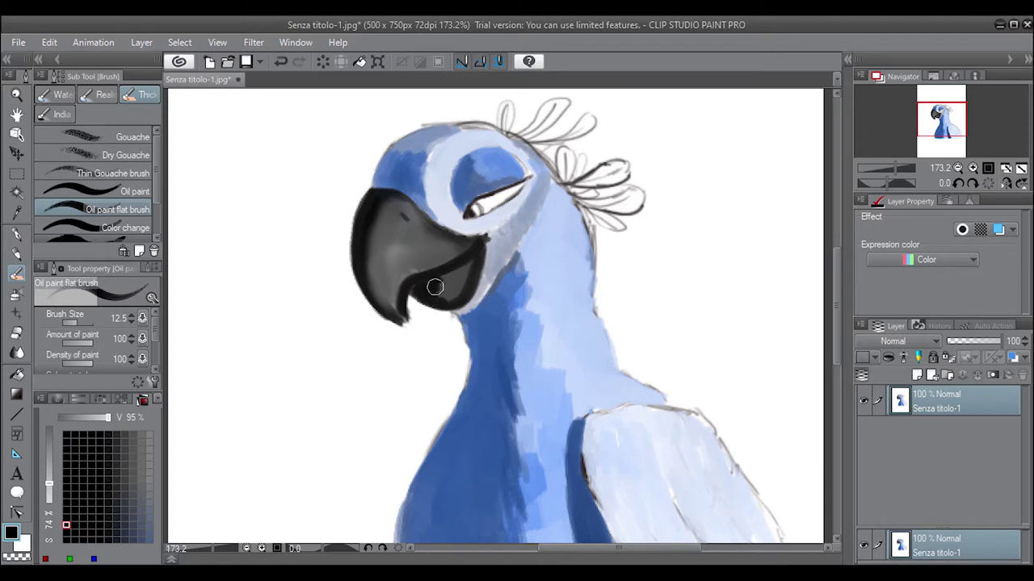
pyautogui.click(16, 352)
pyautogui.moveTo(458, 285)
pyautogui.mouseDown()
pyautogui.moveTo(363, 246)
pyautogui.moveTo(368, 219)
pyautogui.moveTo(363, 261)
pyautogui.moveTo(384, 206)
pyautogui.mouseUp()
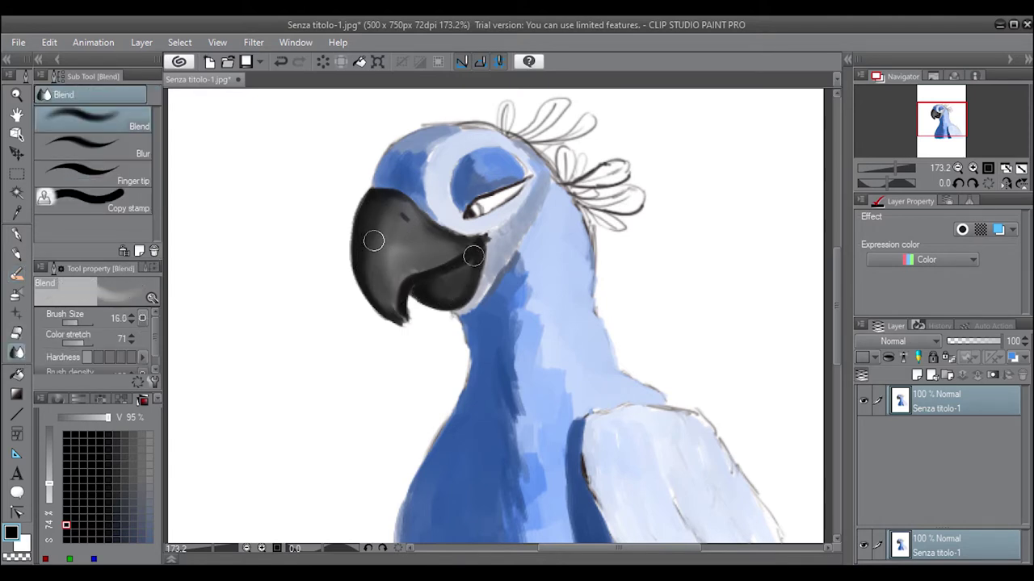
# - At brush size 16, paint the lower beak darker and blend its lower-left shading
pyautogui.press('b')
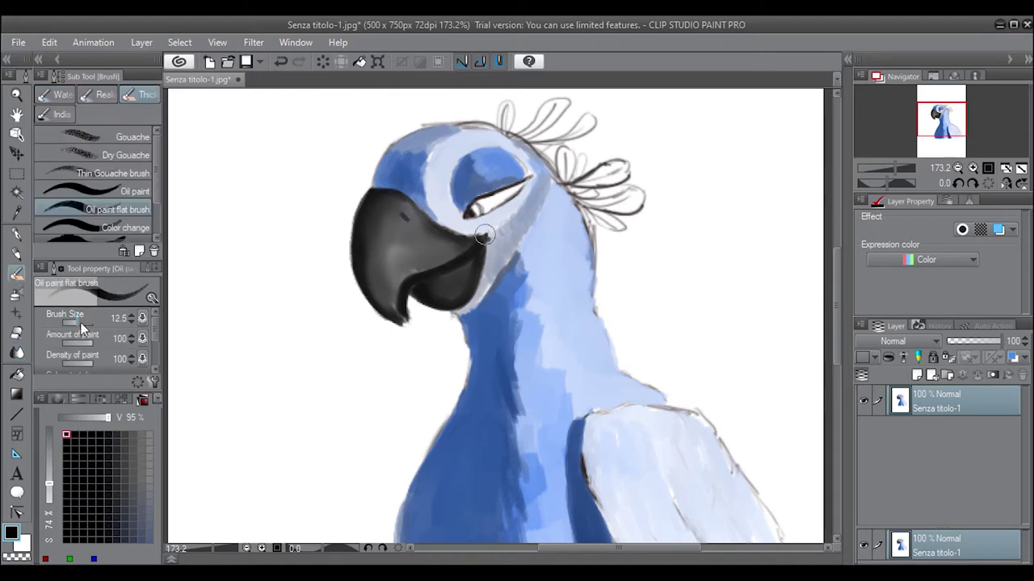
pyautogui.click(80, 323)
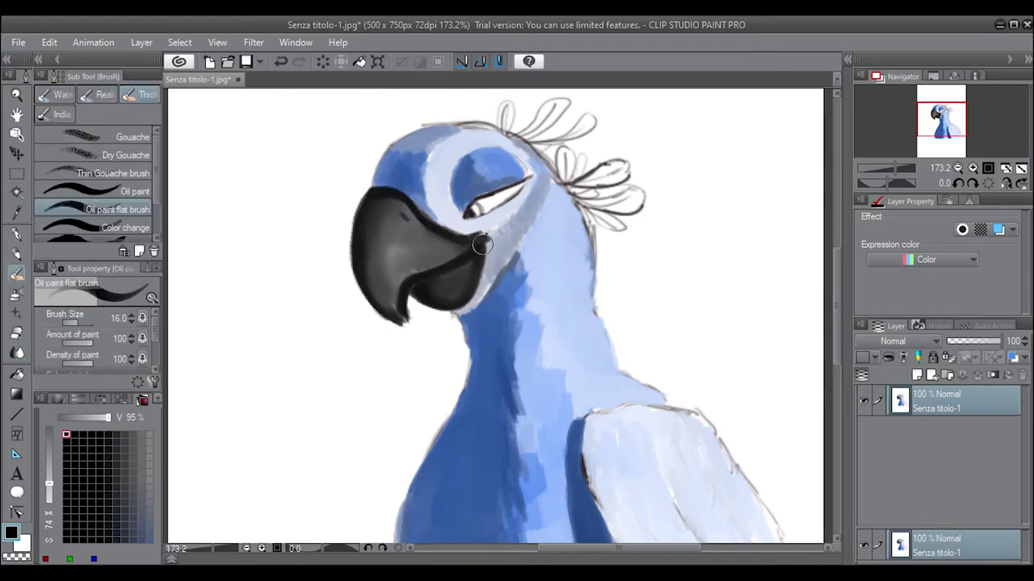
pyautogui.moveTo(481, 246)
pyautogui.mouseDown()
pyautogui.moveTo(446, 302)
pyautogui.moveTo(366, 277)
pyautogui.moveTo(404, 319)
pyautogui.moveTo(364, 215)
pyautogui.mouseUp()
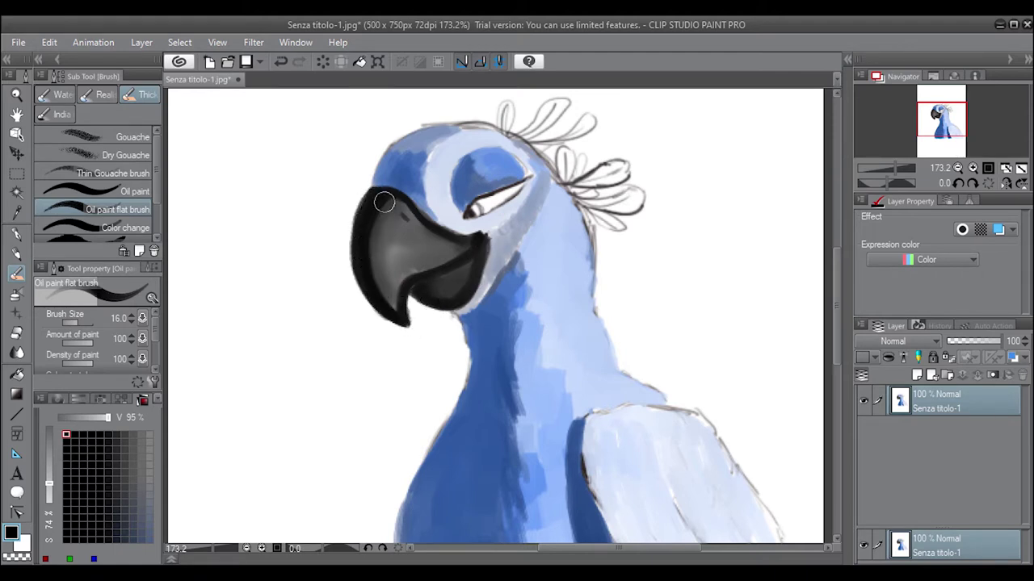
pyautogui.click(16, 352)
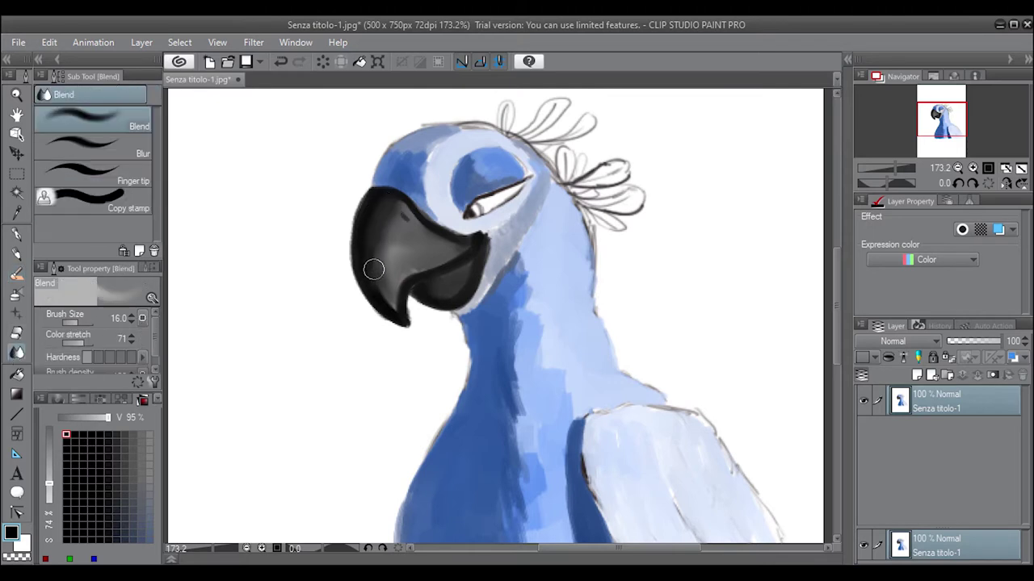
pyautogui.moveTo(369, 270)
pyautogui.mouseDown()
pyautogui.moveTo(393, 306)
pyautogui.moveTo(393, 277)
pyautogui.mouseUp()
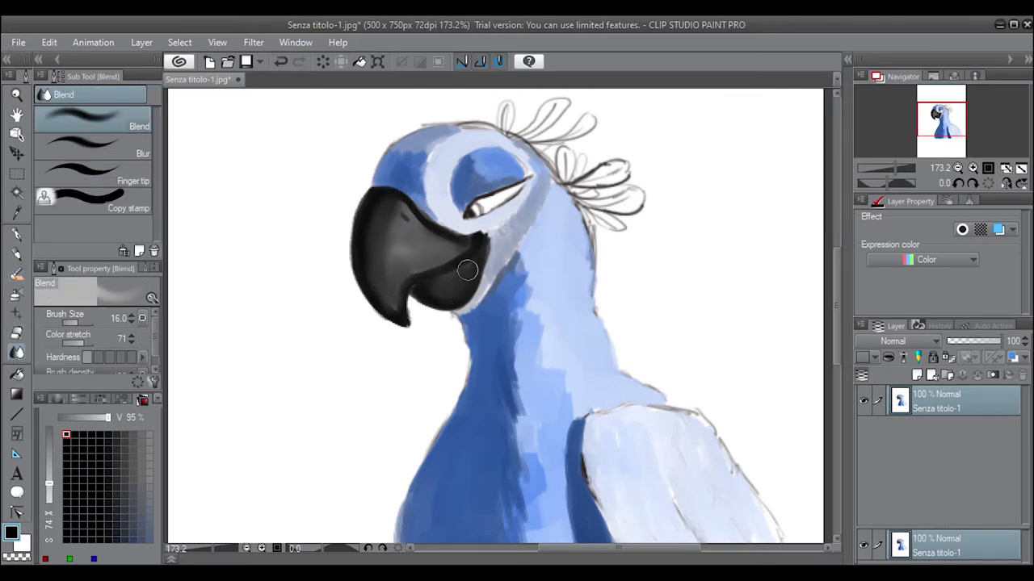
# - Choose dark green on the colour wheel
pyautogui.click(57, 399)
pyautogui.click(140, 452)
pyautogui.click(118, 492)
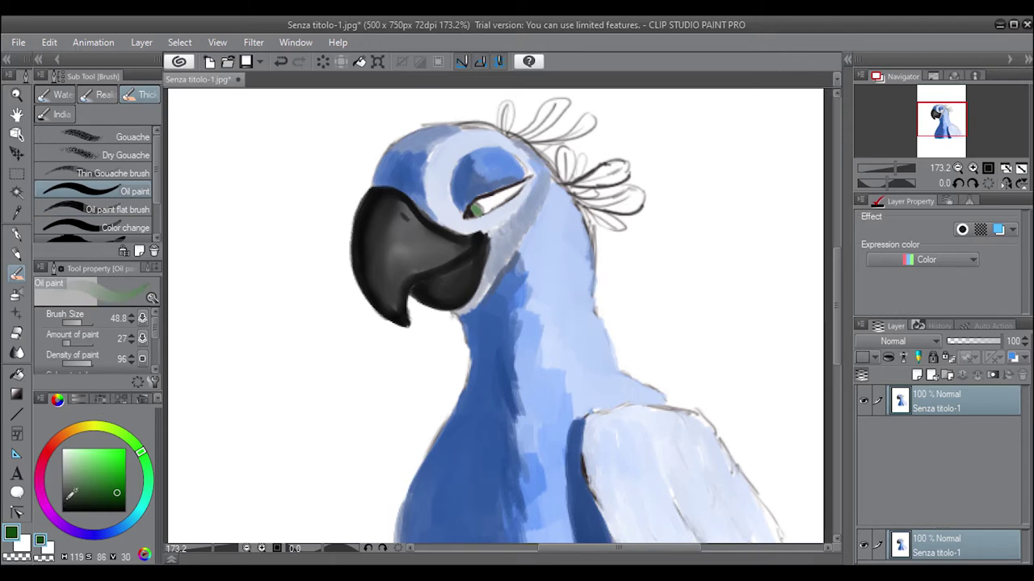
# - Dab dark green into the iris and ink the eye outline and nostril with the Real G-Pen
pyautogui.click(138, 400)
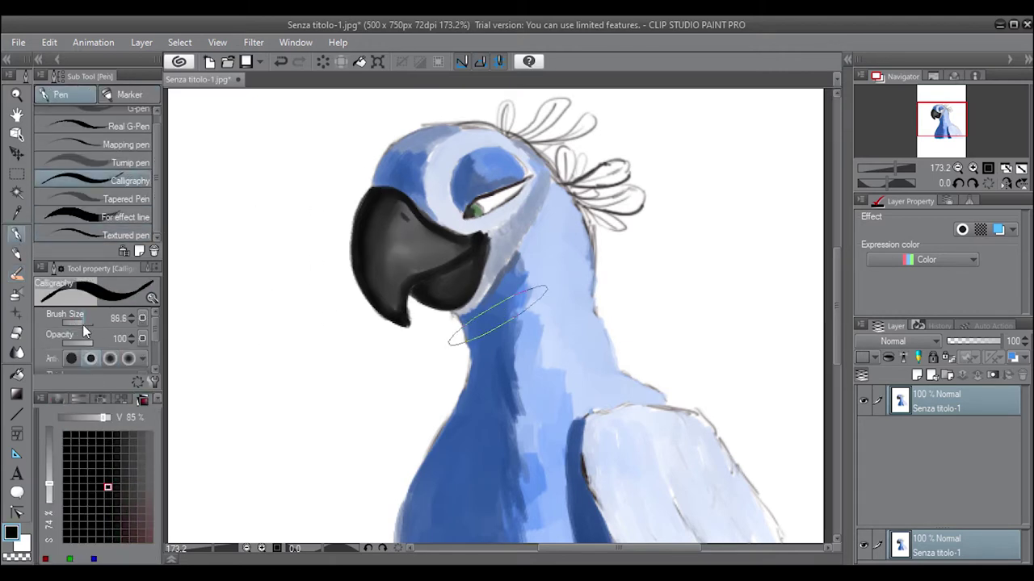
pyautogui.click(130, 126)
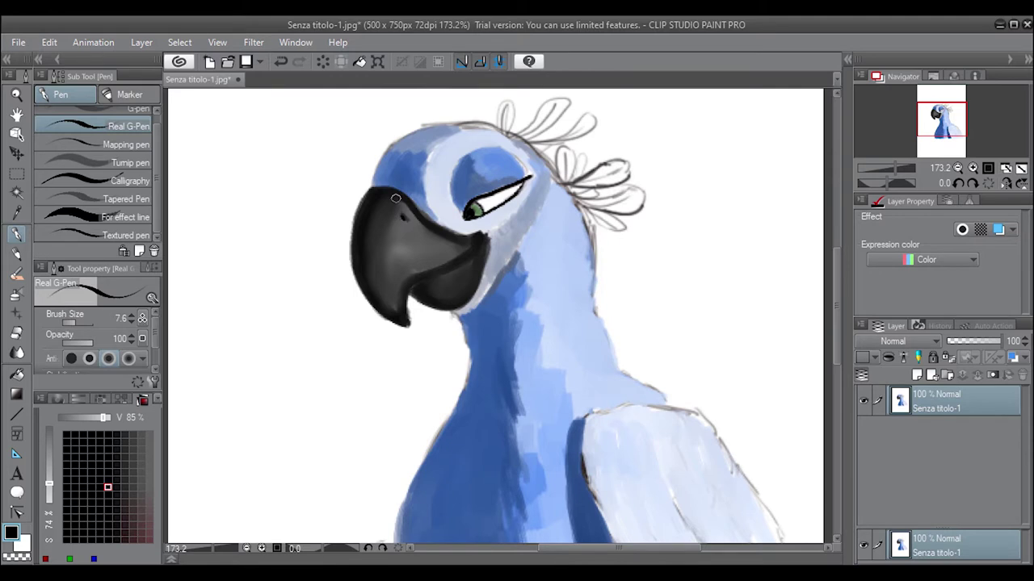
pyautogui.press('b')
pyautogui.click(117, 210)
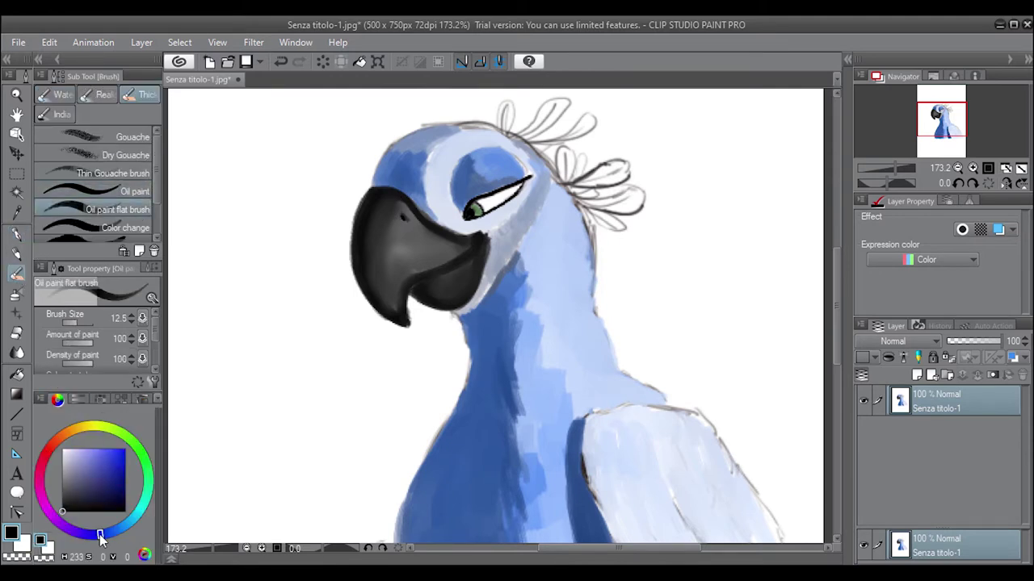
# - Set the Oil paint flat brush to size 16 and pick a dark navy blue from the colour grid
pyautogui.click(55, 399)
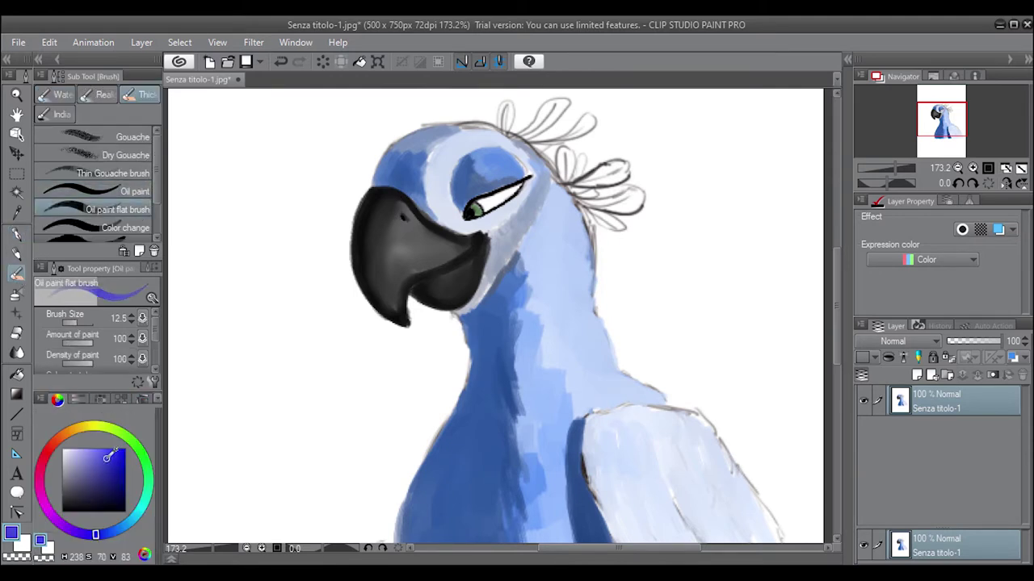
pyautogui.click(142, 400)
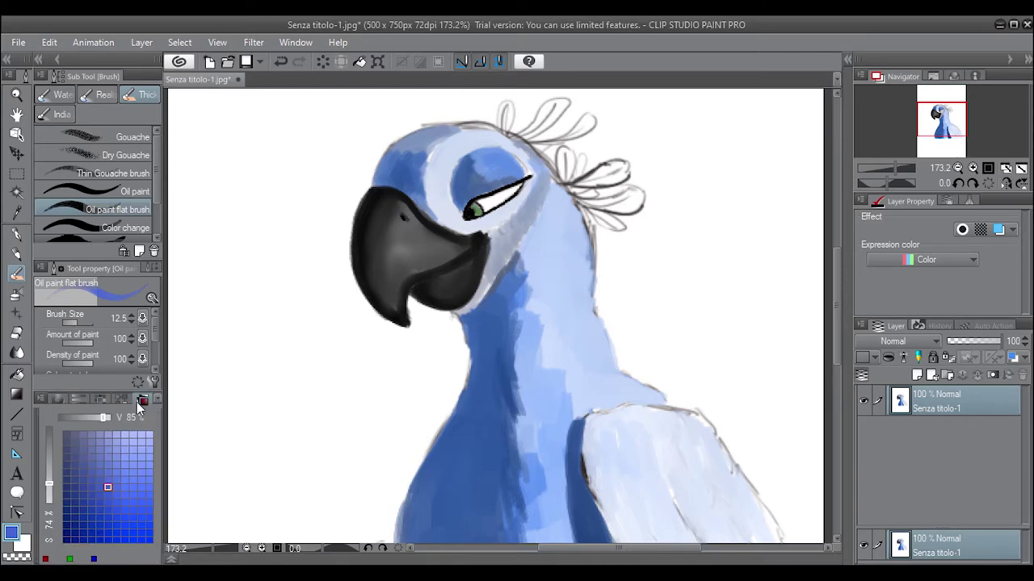
pyautogui.click(75, 322)
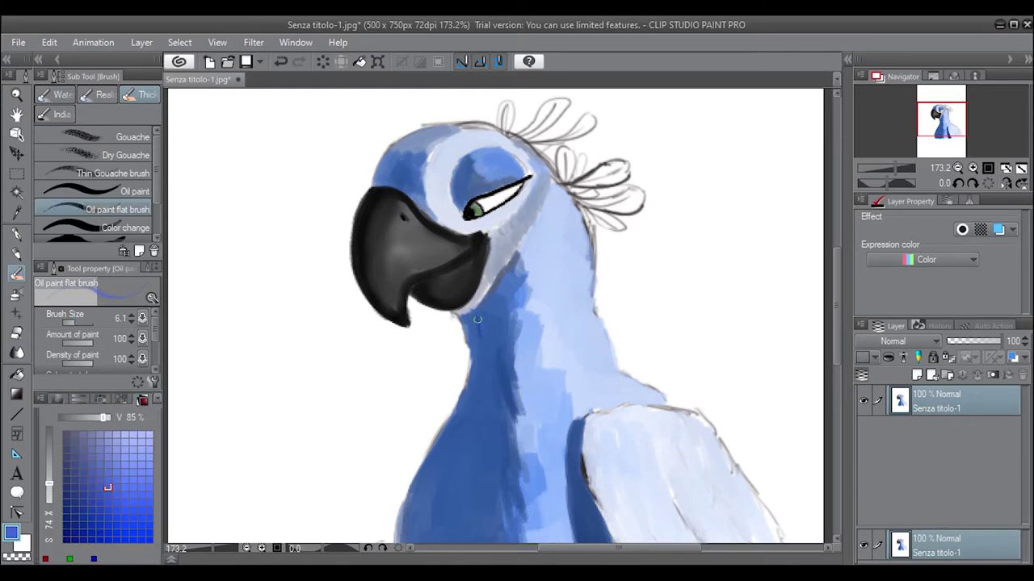
pyautogui.keyDown('alt'); pyautogui.click(477, 319); pyautogui.keyUp('alt')
pyautogui.moveTo(483, 313); pyautogui.dragTo(470, 316)
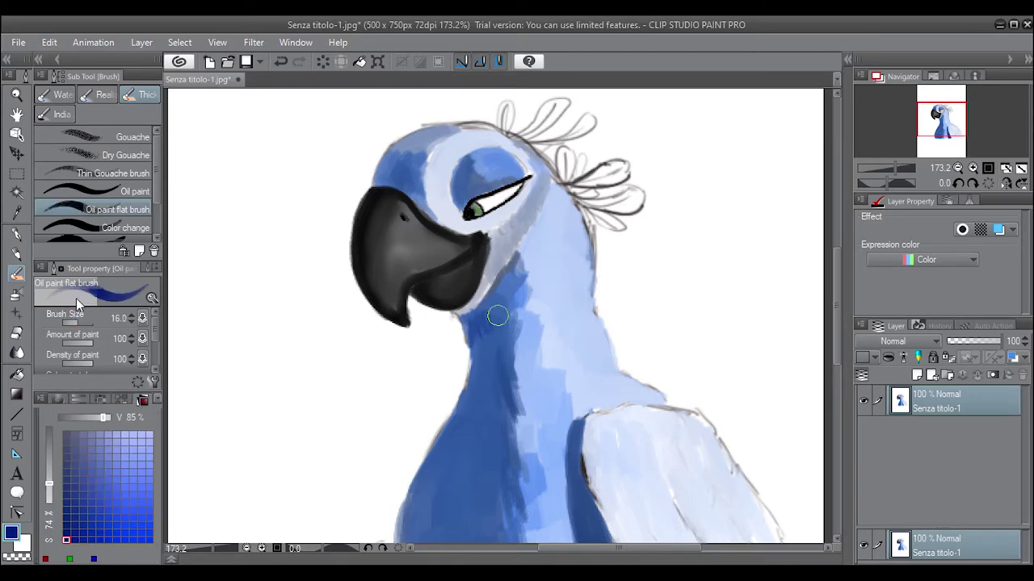
pyautogui.moveTo(104, 418); pyautogui.dragTo(105, 416)
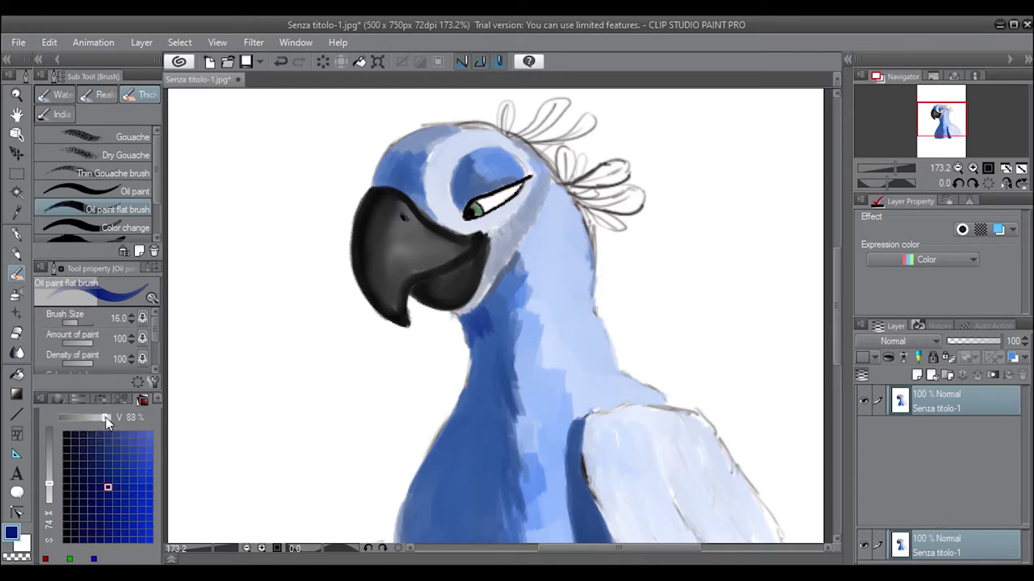
pyautogui.keyDown('alt'); pyautogui.click(493, 307); pyautogui.keyUp('alt')
# - Paint dark blue feathery strokes down the throat and the lower neck
pyautogui.moveTo(485, 315)
pyautogui.mouseDown()
pyautogui.moveTo(491, 375)
pyautogui.moveTo(480, 326)
pyautogui.moveTo(497, 343)
pyautogui.mouseUp()
pyautogui.moveTo(491, 304); pyautogui.dragTo(496, 376)
pyautogui.moveTo(501, 323); pyautogui.dragTo(476, 416)
pyautogui.moveTo(483, 380)
pyautogui.mouseDown()
pyautogui.moveTo(475, 409)
pyautogui.moveTo(497, 424)
pyautogui.moveTo(478, 408)
pyautogui.moveTo(461, 445)
pyautogui.moveTo(504, 441)
pyautogui.mouseUp()
pyautogui.moveTo(468, 393)
pyautogui.mouseDown()
pyautogui.moveTo(473, 450)
pyautogui.moveTo(445, 455)
pyautogui.moveTo(477, 479)
pyautogui.moveTo(484, 468)
pyautogui.moveTo(448, 488)
pyautogui.mouseUp()
pyautogui.moveTo(452, 428)
pyautogui.mouseDown()
pyautogui.moveTo(440, 481)
pyautogui.moveTo(452, 516)
pyautogui.mouseUp()
pyautogui.moveTo(473, 461); pyautogui.dragTo(460, 521)
# - Layer dark-blue and light-blue texture strokes over the lower neck
pyautogui.click(44, 398)
pyautogui.click(109, 459)
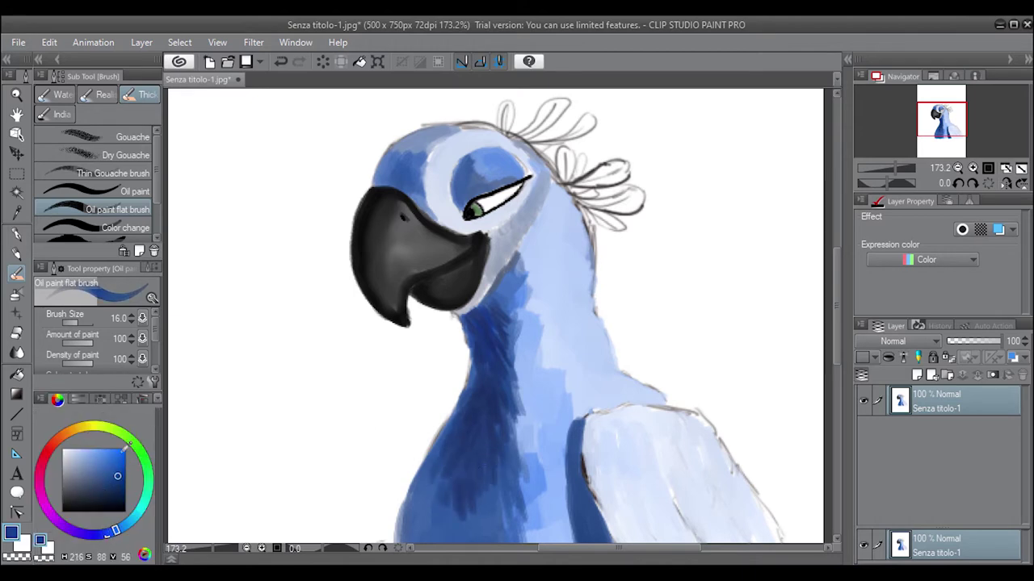
pyautogui.click(60, 398)
pyautogui.click(82, 487)
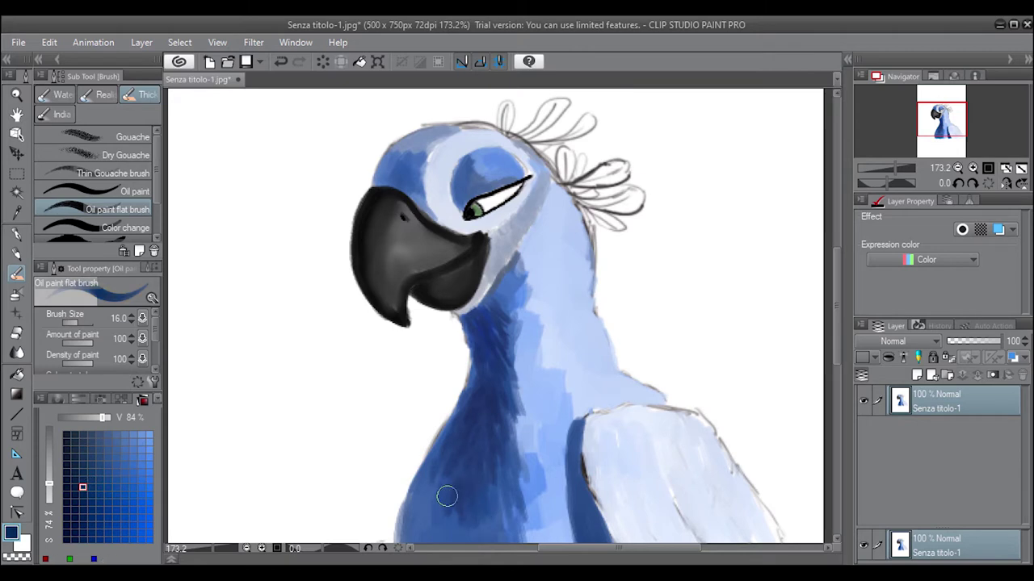
pyautogui.moveTo(445, 492)
pyautogui.mouseDown()
pyautogui.moveTo(429, 461)
pyautogui.moveTo(458, 500)
pyautogui.moveTo(449, 535)
pyautogui.moveTo(508, 537)
pyautogui.mouseUp()
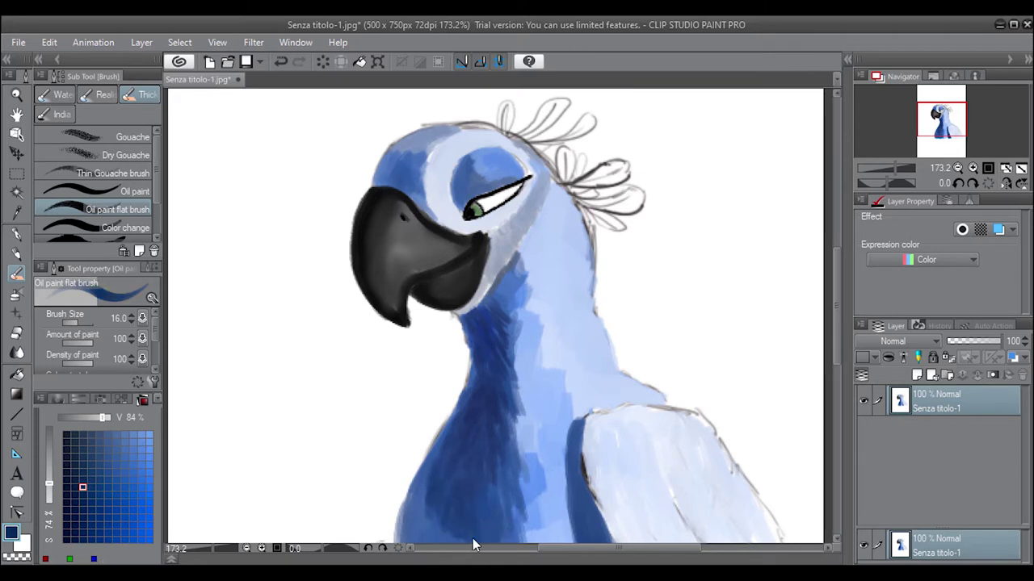
pyautogui.moveTo(441, 517); pyautogui.dragTo(414, 538)
pyautogui.moveTo(428, 495); pyautogui.dragTo(416, 535)
pyautogui.click(148, 434)
pyautogui.moveTo(442, 443)
pyautogui.mouseDown()
pyautogui.moveTo(422, 469)
pyautogui.moveTo(475, 379)
pyautogui.moveTo(408, 493)
pyautogui.moveTo(407, 537)
pyautogui.moveTo(469, 400)
pyautogui.moveTo(416, 553)
pyautogui.mouseUp()
# - Add dark-blue strokes down the throat and left neck, plus lighter blue accents
pyautogui.keyDown('alt'); pyautogui.click(499, 311); pyautogui.keyUp('alt')
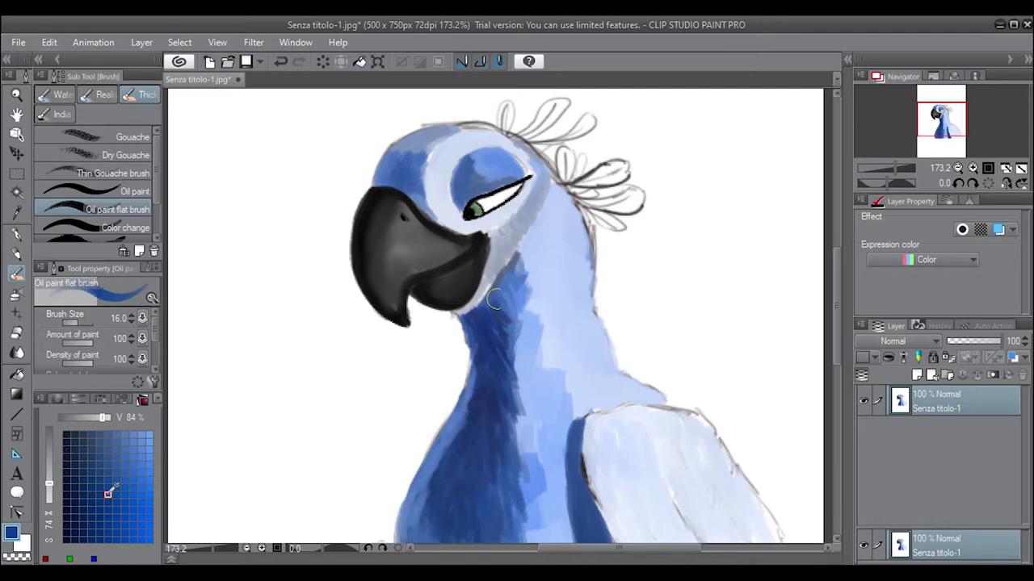
pyautogui.moveTo(496, 291)
pyautogui.mouseDown()
pyautogui.moveTo(516, 315)
pyautogui.moveTo(529, 311)
pyautogui.moveTo(502, 308)
pyautogui.moveTo(510, 371)
pyautogui.moveTo(460, 420)
pyautogui.mouseUp()
pyautogui.moveTo(485, 335)
pyautogui.mouseDown()
pyautogui.moveTo(477, 388)
pyautogui.moveTo(440, 461)
pyautogui.mouseUp()
pyautogui.moveTo(460, 424)
pyautogui.mouseDown()
pyautogui.moveTo(427, 491)
pyautogui.moveTo(422, 534)
pyautogui.mouseUp()
pyautogui.moveTo(511, 400); pyautogui.dragTo(521, 420)
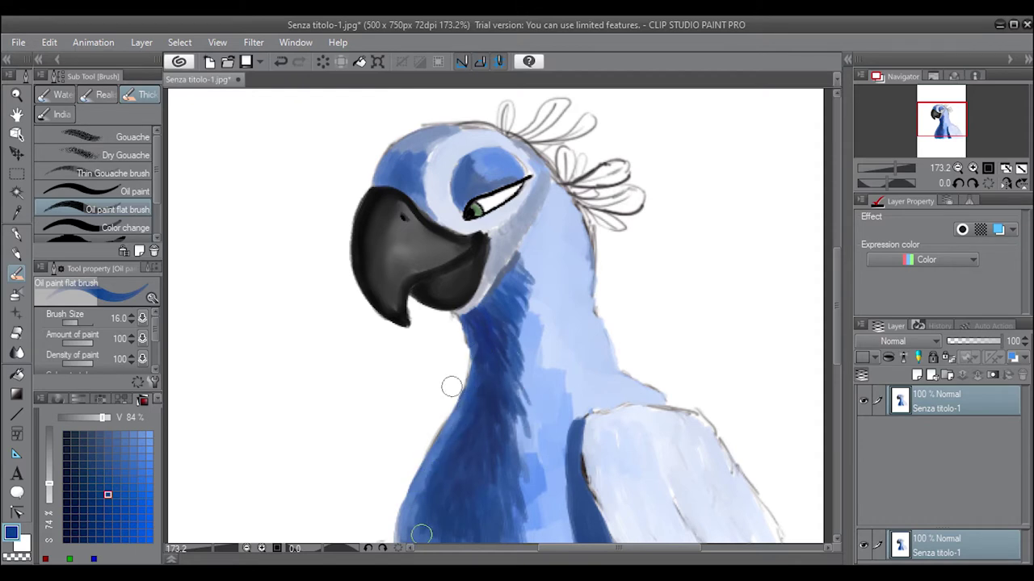
pyautogui.keyDown('alt'); pyautogui.click(509, 380); pyautogui.keyUp('alt')
pyautogui.moveTo(509, 371)
pyautogui.mouseDown()
pyautogui.moveTo(510, 420)
pyautogui.moveTo(529, 259)
pyautogui.moveTo(521, 363)
pyautogui.moveTo(537, 287)
pyautogui.moveTo(525, 311)
pyautogui.moveTo(537, 380)
pyautogui.mouseUp()
pyautogui.moveTo(537, 331)
pyautogui.mouseDown()
pyautogui.moveTo(533, 396)
pyautogui.moveTo(521, 366)
pyautogui.moveTo(549, 395)
pyautogui.moveTo(555, 319)
pyautogui.moveTo(537, 266)
pyautogui.mouseUp()
# - Paint and darken the right side of the throat, then the left edge of the lower neck
pyautogui.keyDown('alt'); pyautogui.click(525, 364); pyautogui.keyUp('alt')
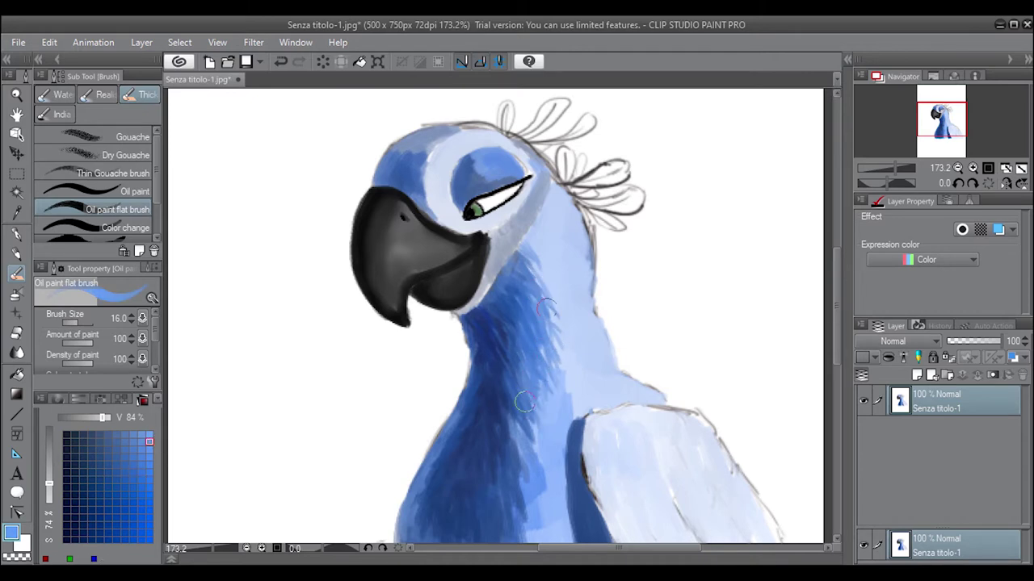
pyautogui.moveTo(525, 402)
pyautogui.mouseDown()
pyautogui.moveTo(517, 457)
pyautogui.moveTo(572, 361)
pyautogui.moveTo(566, 331)
pyautogui.mouseUp()
pyautogui.moveTo(570, 367)
pyautogui.mouseDown()
pyautogui.moveTo(565, 335)
pyautogui.moveTo(577, 416)
pyautogui.moveTo(546, 429)
pyautogui.mouseUp()
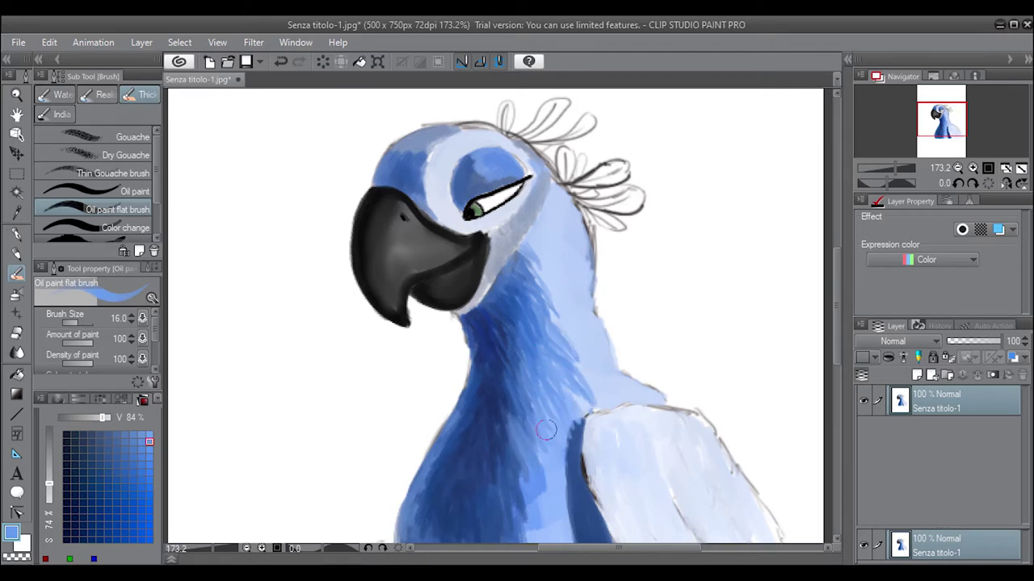
pyautogui.moveTo(529, 539)
pyautogui.mouseDown()
pyautogui.moveTo(545, 489)
pyautogui.moveTo(558, 539)
pyautogui.mouseUp()
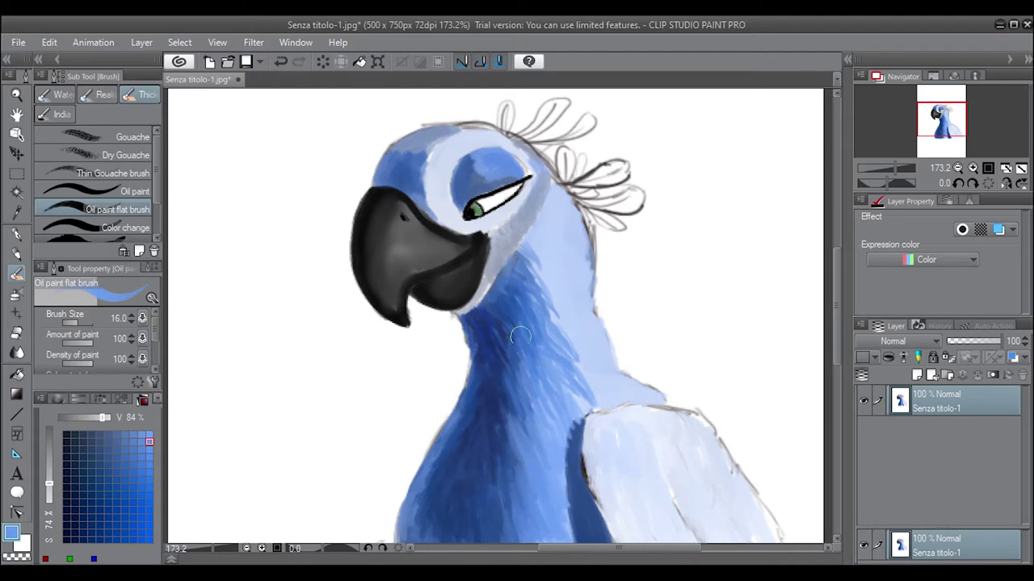
pyautogui.moveTo(540, 380)
pyautogui.mouseDown()
pyautogui.moveTo(557, 428)
pyautogui.moveTo(601, 408)
pyautogui.mouseUp()
pyautogui.moveTo(578, 371)
pyautogui.mouseDown()
pyautogui.moveTo(634, 400)
pyautogui.moveTo(554, 390)
pyautogui.mouseUp()
pyautogui.moveTo(432, 440); pyautogui.dragTo(408, 521)
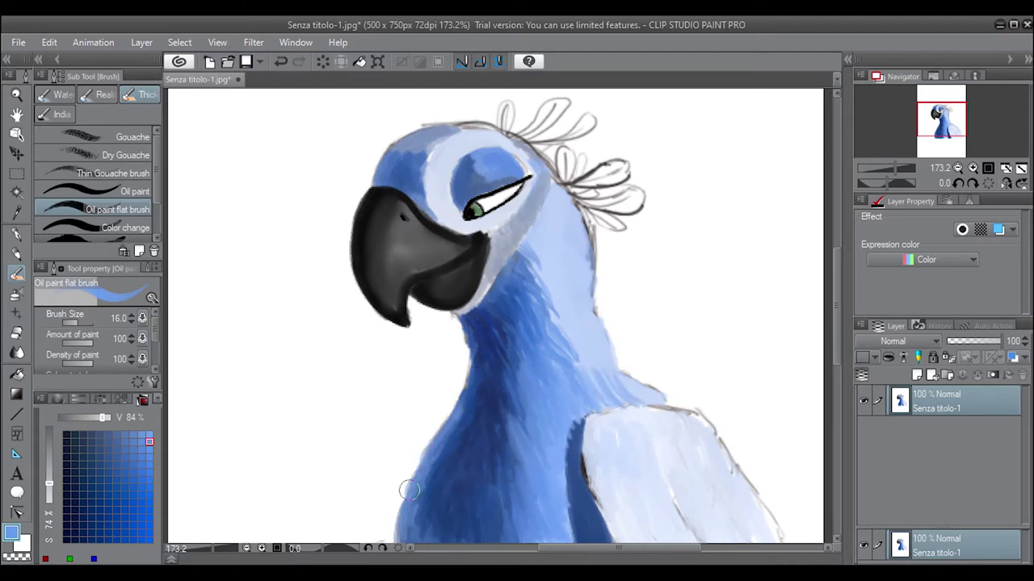
# - Eyedrop a lighter blue and repaint the right and upper throat with it
pyautogui.keyDown('alt'); pyautogui.click(570, 335); pyautogui.keyUp('alt')
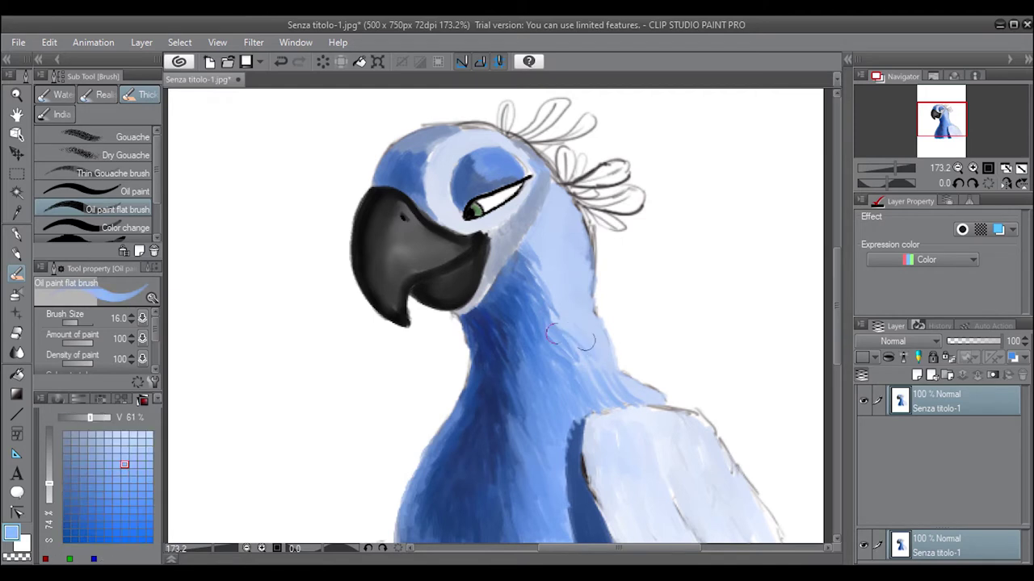
pyautogui.moveTo(635, 393)
pyautogui.mouseDown()
pyautogui.moveTo(601, 404)
pyautogui.moveTo(595, 449)
pyautogui.mouseUp()
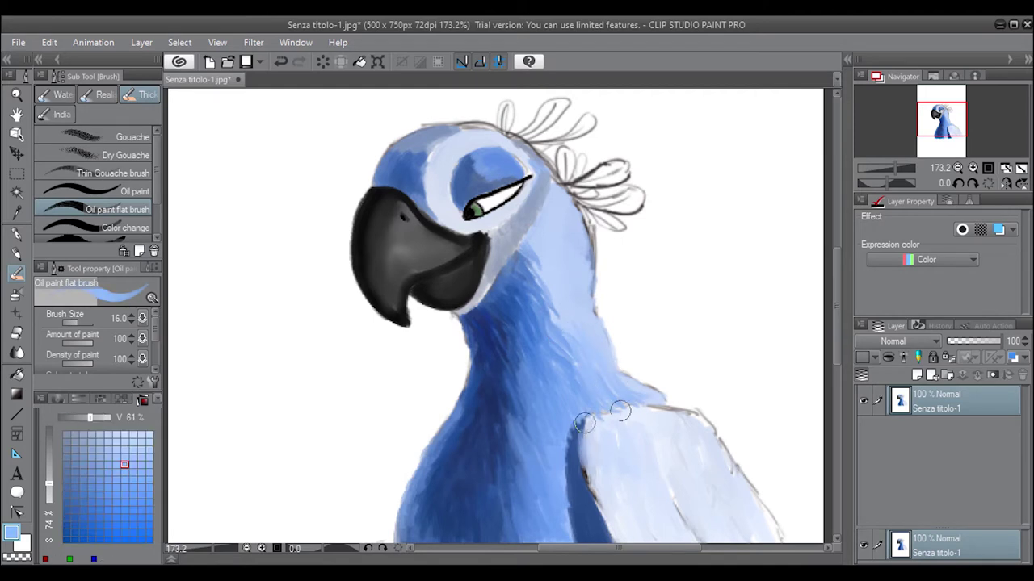
pyautogui.moveTo(588, 414); pyautogui.dragTo(587, 465)
pyautogui.moveTo(565, 331); pyautogui.dragTo(565, 299)
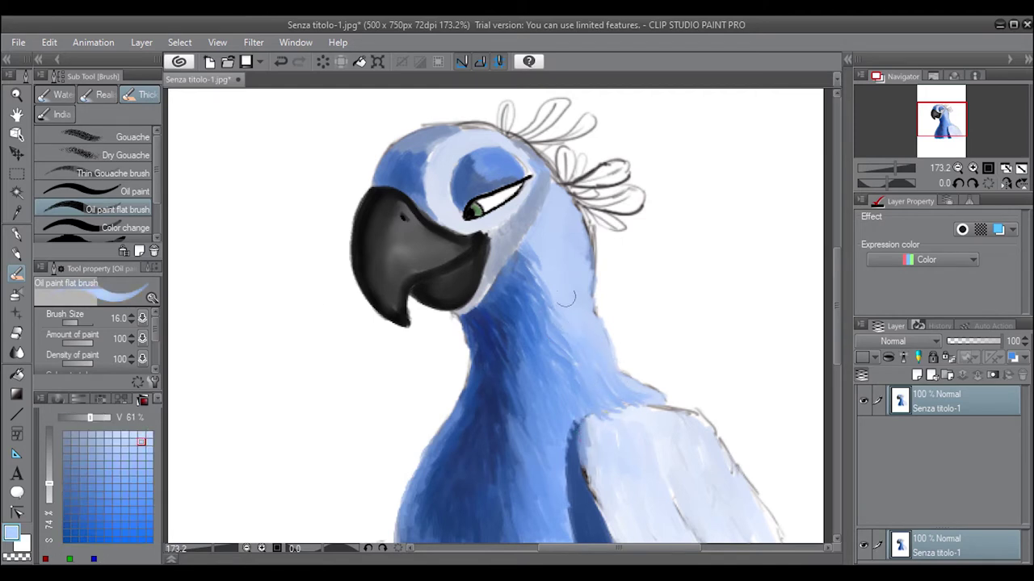
# - Shade the cheek and upper neck with darker, muted blues
pyautogui.keyDown('alt'); pyautogui.click(572, 340); pyautogui.keyUp('alt')
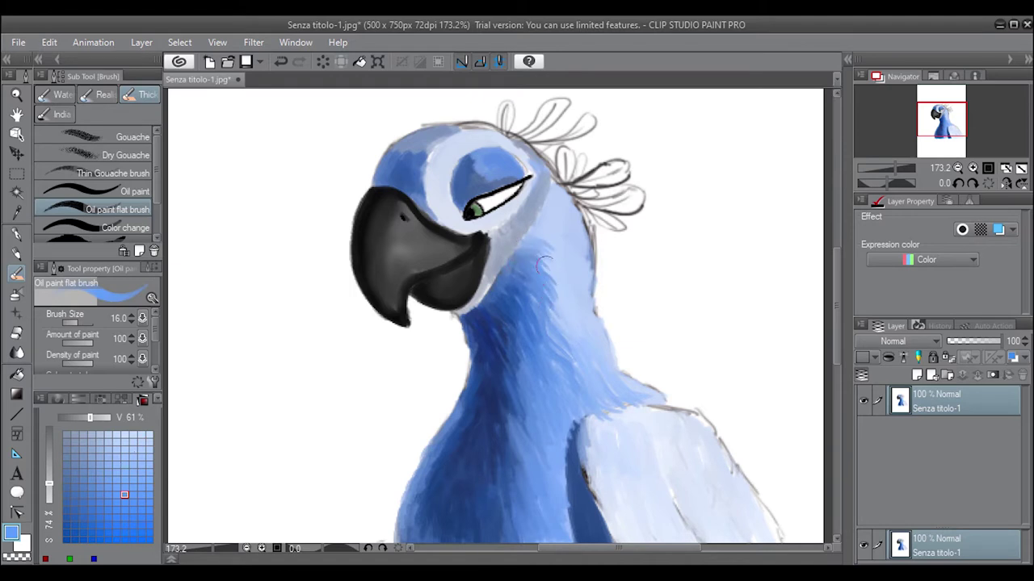
pyautogui.keyDown('alt'); pyautogui.click(524, 240); pyautogui.keyUp('alt')
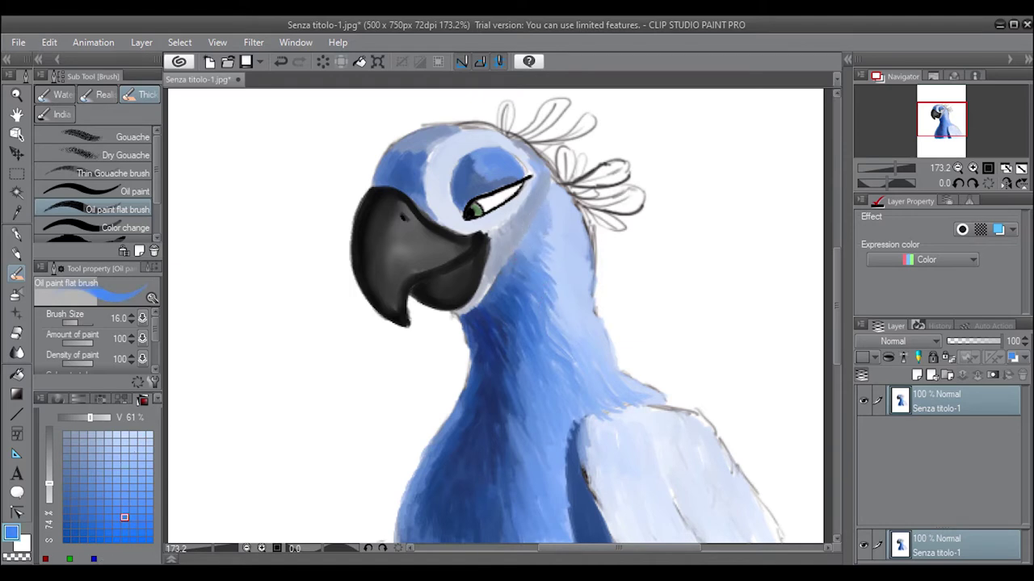
pyautogui.moveTo(525, 243)
pyautogui.mouseDown()
pyautogui.moveTo(553, 202)
pyautogui.moveTo(555, 225)
pyautogui.mouseUp()
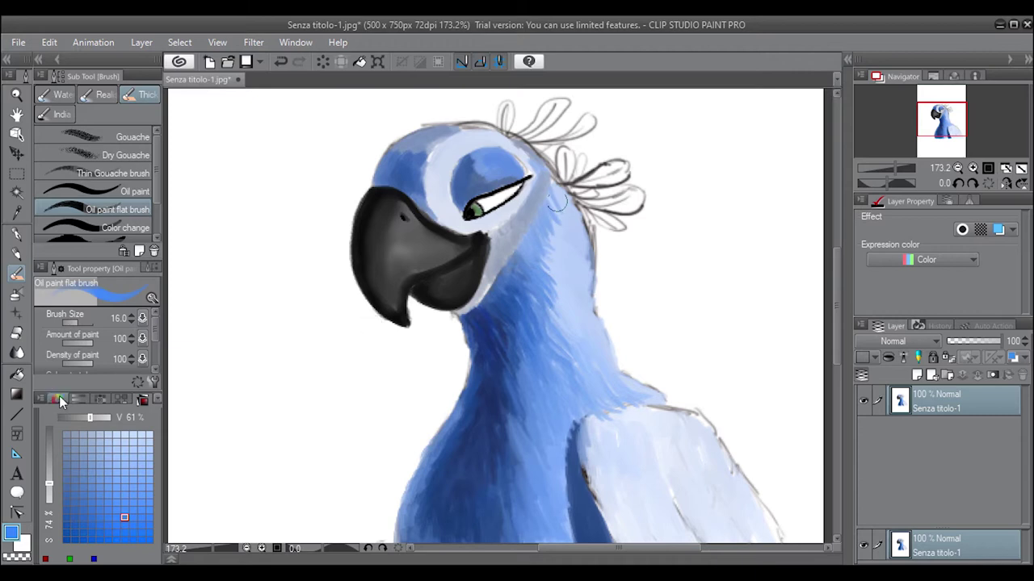
pyautogui.click(108, 487)
pyautogui.keyDown('alt'); pyautogui.click(524, 246); pyautogui.keyUp('alt')
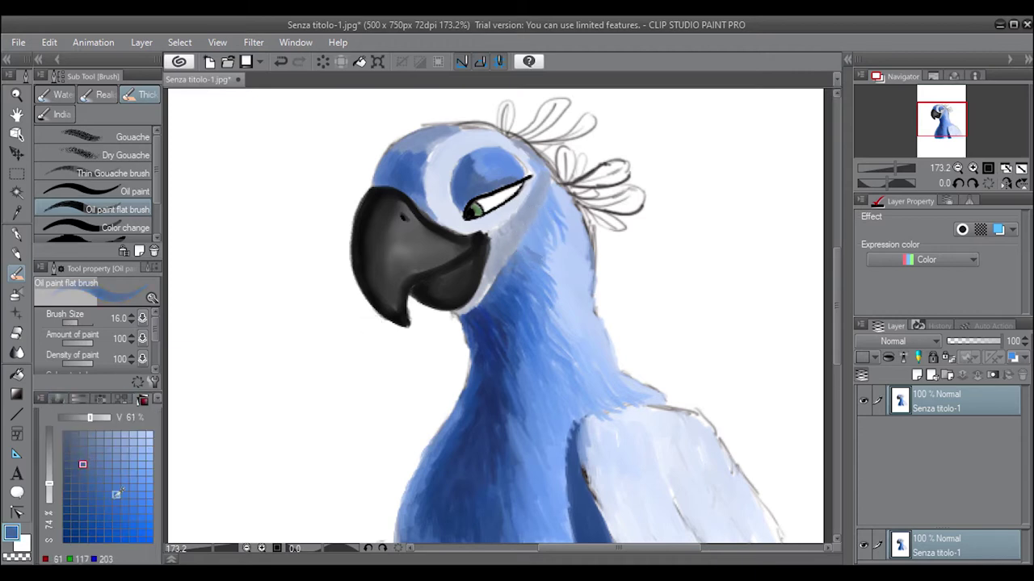
pyautogui.moveTo(535, 215); pyautogui.dragTo(546, 184)
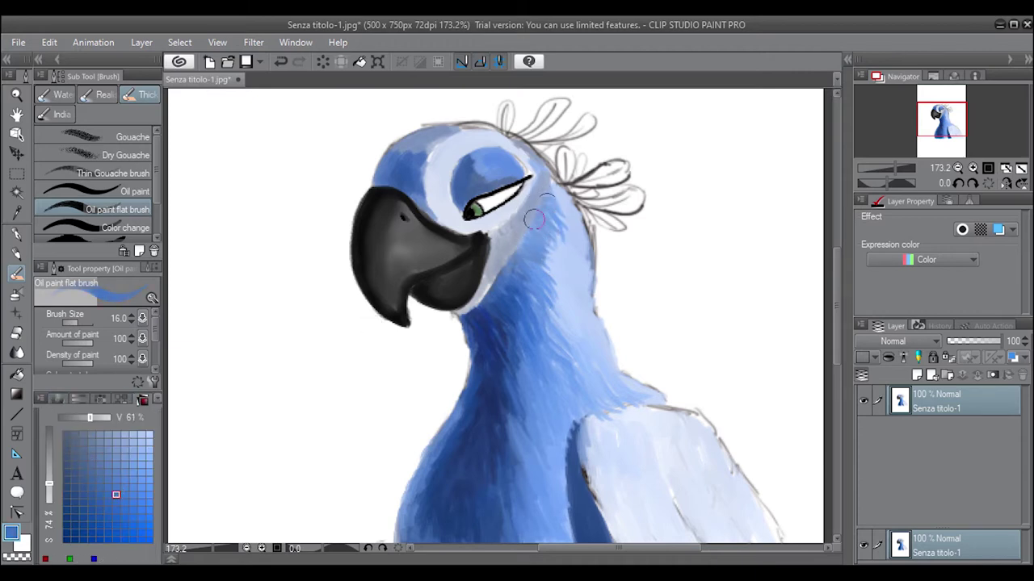
pyautogui.moveTo(521, 250)
pyautogui.mouseDown()
pyautogui.moveTo(548, 206)
pyautogui.moveTo(566, 198)
pyautogui.moveTo(572, 260)
pyautogui.moveTo(557, 242)
pyautogui.moveTo(561, 292)
pyautogui.moveTo(569, 222)
pyautogui.mouseUp()
pyautogui.moveTo(557, 267); pyautogui.dragTo(573, 279)
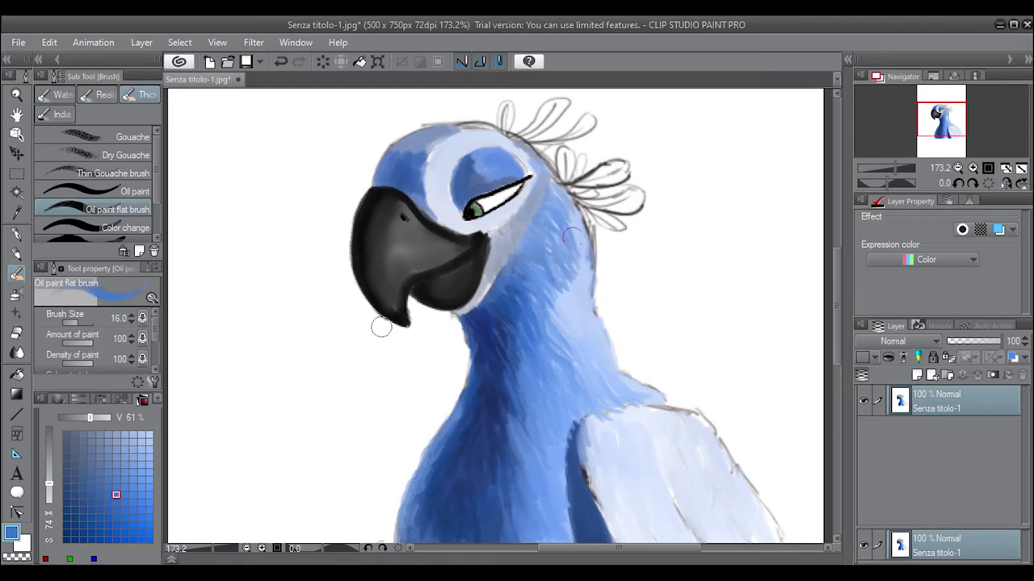
# - Blend a lighter blue over the back-of-neck outline and reduce the brush to size 3.7
pyautogui.keyDown('alt'); pyautogui.click(573, 278); pyautogui.keyUp('alt')
pyautogui.keyDown('alt'); pyautogui.click(572, 282); pyautogui.keyUp('alt')
pyautogui.moveTo(571, 319); pyautogui.dragTo(573, 344)
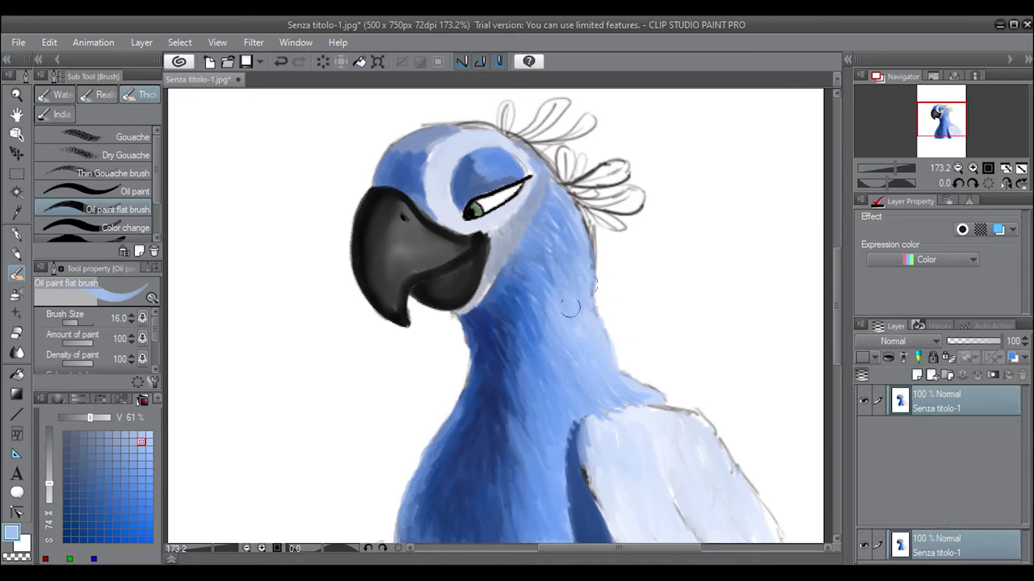
pyautogui.moveTo(588, 292); pyautogui.dragTo(590, 260)
pyautogui.click(69, 322)
pyautogui.click(58, 399)
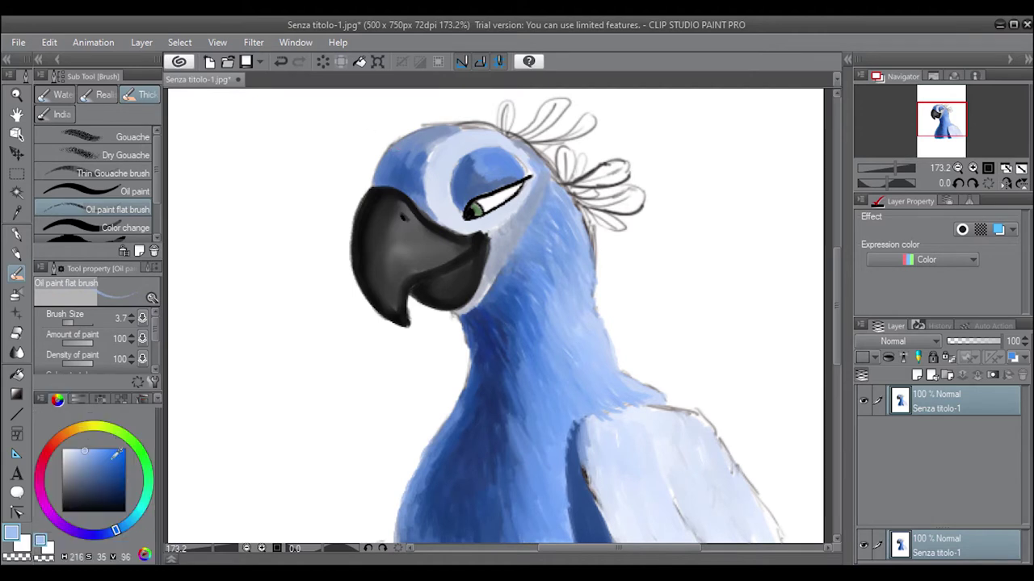
pyautogui.click(142, 399)
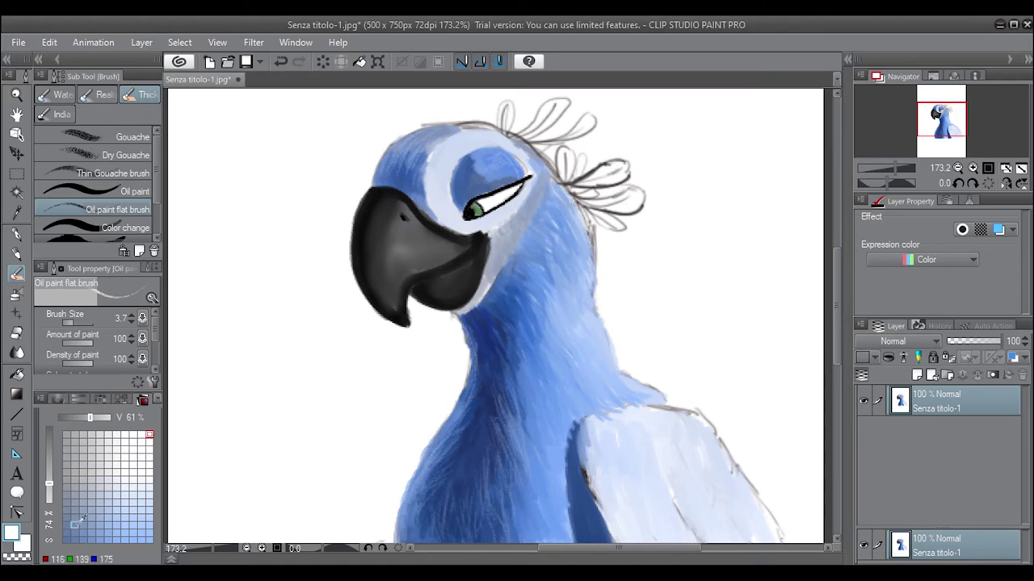
# - At brush size 12.5, fill the crest base and lower and upper-right lobes with light blues
pyautogui.click(75, 540)
pyautogui.moveTo(75, 321); pyautogui.dragTo(78, 322)
pyautogui.moveTo(601, 169)
pyautogui.mouseDown()
pyautogui.moveTo(583, 182)
pyautogui.moveTo(613, 168)
pyautogui.mouseUp()
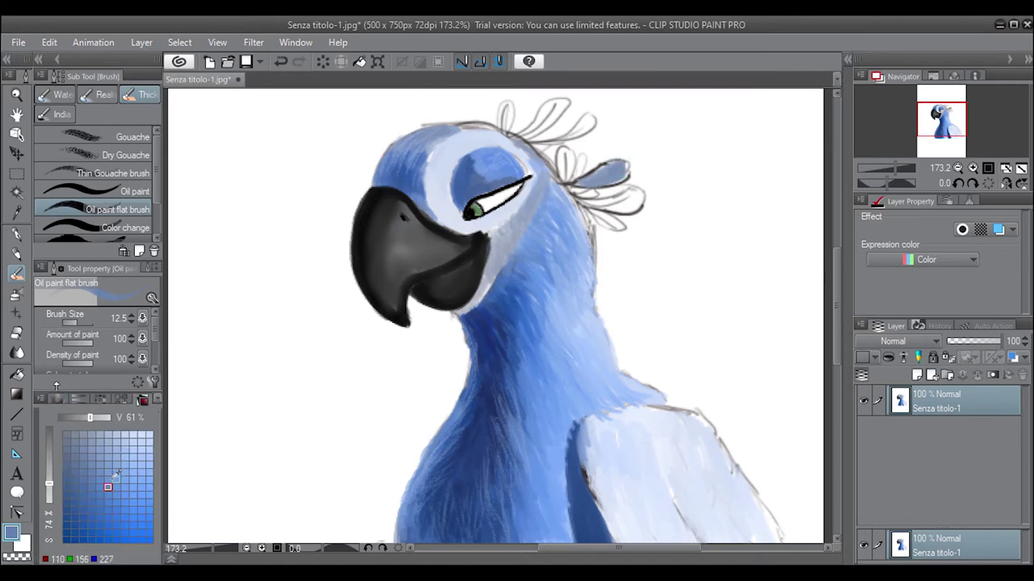
pyautogui.click(83, 493)
pyautogui.moveTo(598, 171)
pyautogui.mouseDown()
pyautogui.moveTo(575, 183)
pyautogui.moveTo(638, 206)
pyautogui.moveTo(605, 172)
pyautogui.moveTo(570, 163)
pyautogui.mouseUp()
pyautogui.click(133, 495)
pyautogui.click(133, 464)
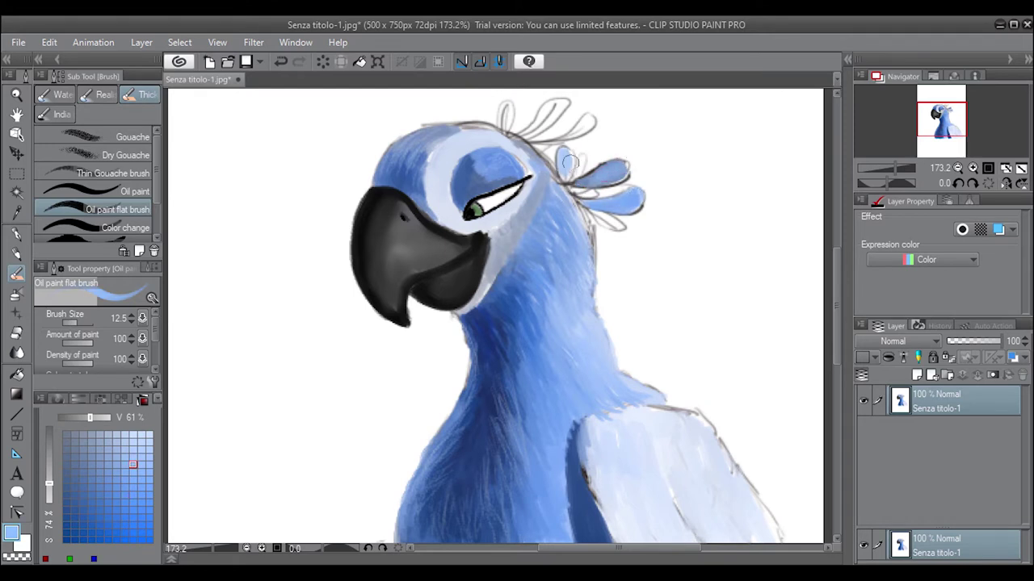
pyautogui.moveTo(622, 216); pyautogui.dragTo(598, 222)
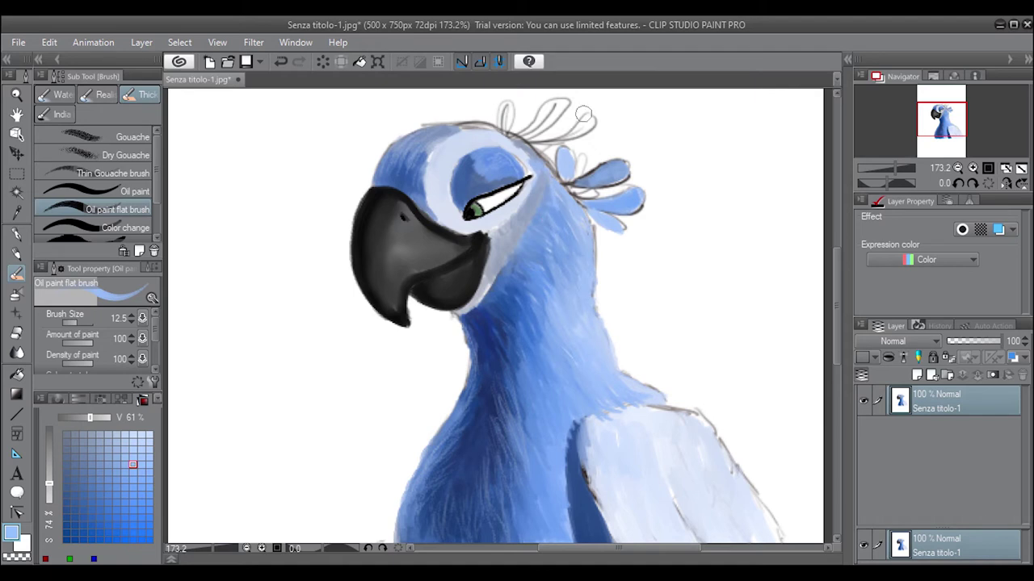
pyautogui.moveTo(583, 122); pyautogui.dragTo(586, 128)
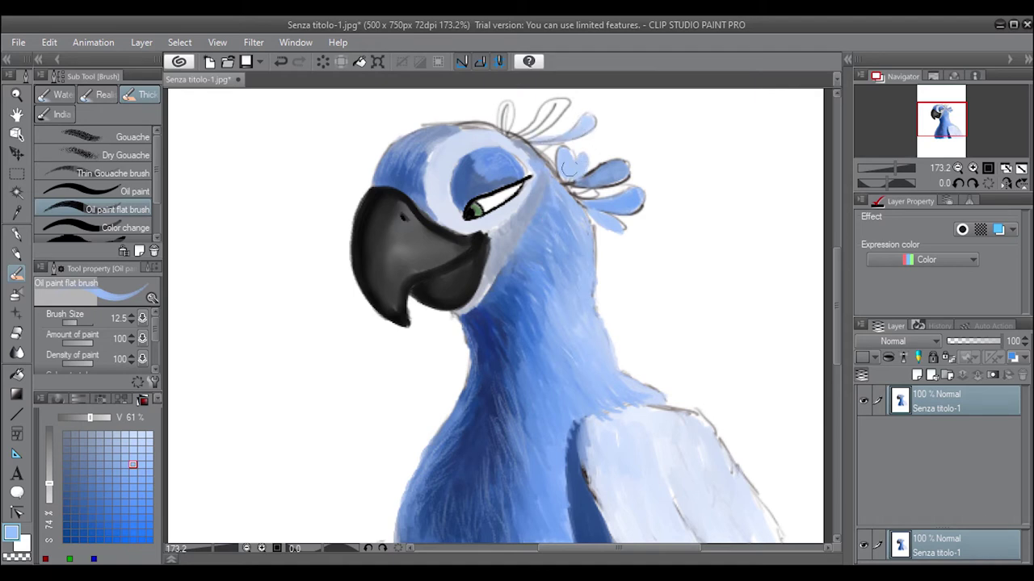
# - Paint the upper-middle and remaining crest lobes in a darker blue
pyautogui.keyDown('alt'); pyautogui.click(562, 167); pyautogui.keyUp('alt')
pyautogui.moveTo(527, 134); pyautogui.dragTo(562, 100)
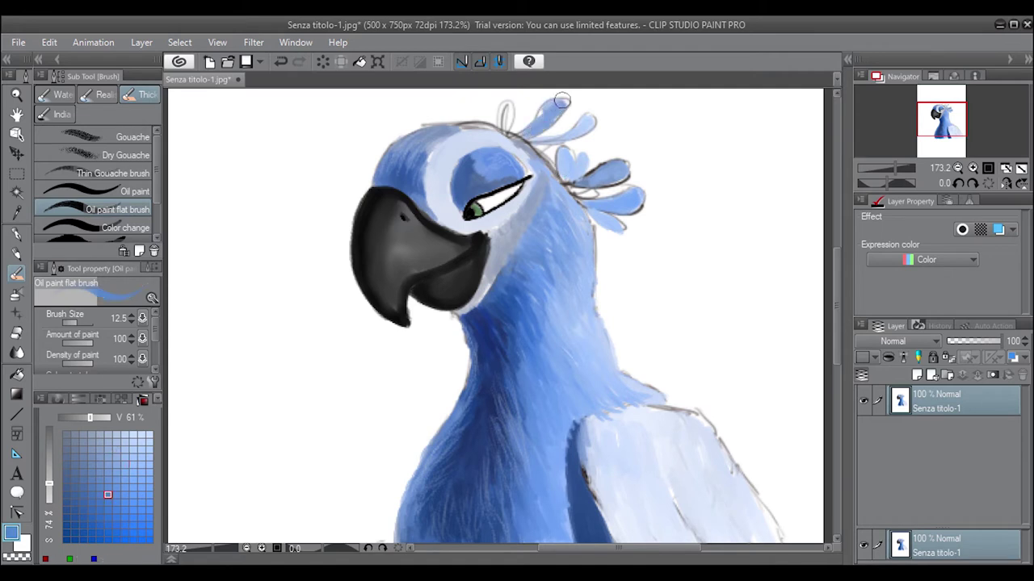
pyautogui.moveTo(509, 129); pyautogui.dragTo(506, 103)
pyautogui.moveTo(537, 139)
pyautogui.mouseDown()
pyautogui.moveTo(567, 174)
pyautogui.moveTo(543, 156)
pyautogui.mouseUp()
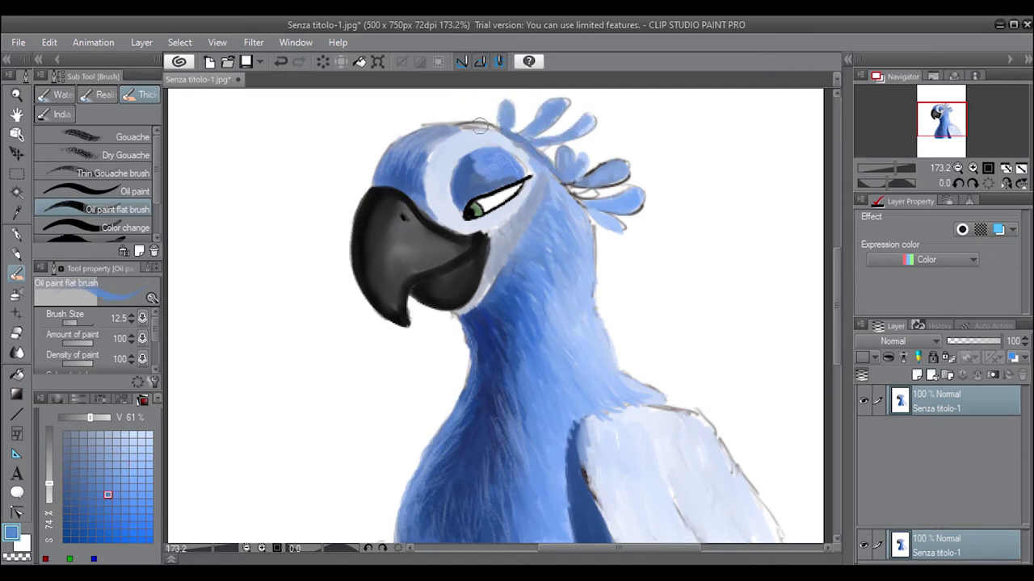
# - Darken the border between the neck and the wing with dark blue strokes
pyautogui.moveTo(589, 440); pyautogui.dragTo(580, 473)
pyautogui.moveTo(588, 420); pyautogui.dragTo(590, 468)
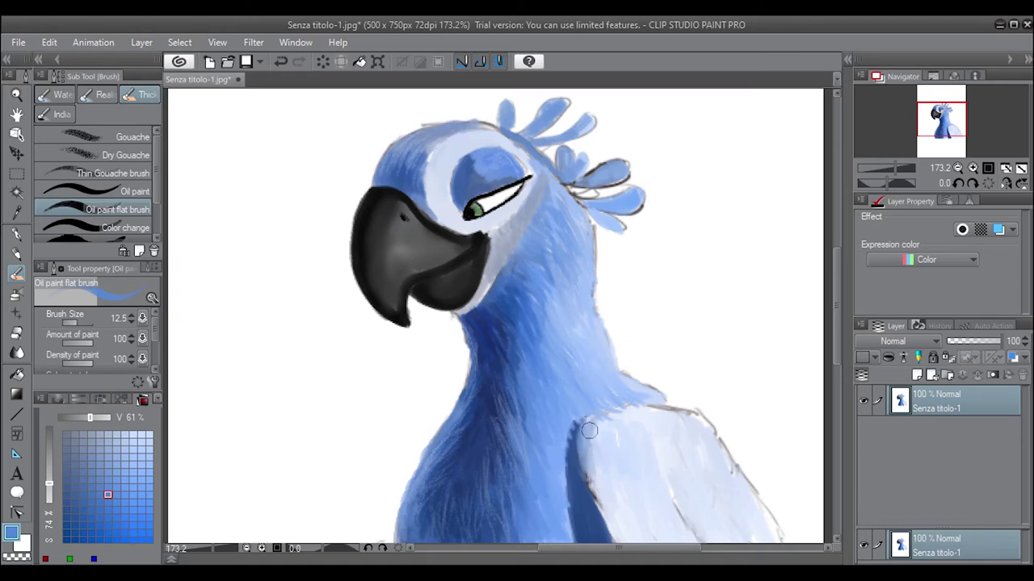
pyautogui.moveTo(615, 406); pyautogui.dragTo(585, 436)
pyautogui.moveTo(656, 396)
pyautogui.mouseDown()
pyautogui.moveTo(621, 387)
pyautogui.moveTo(598, 408)
pyautogui.moveTo(620, 384)
pyautogui.mouseUp()
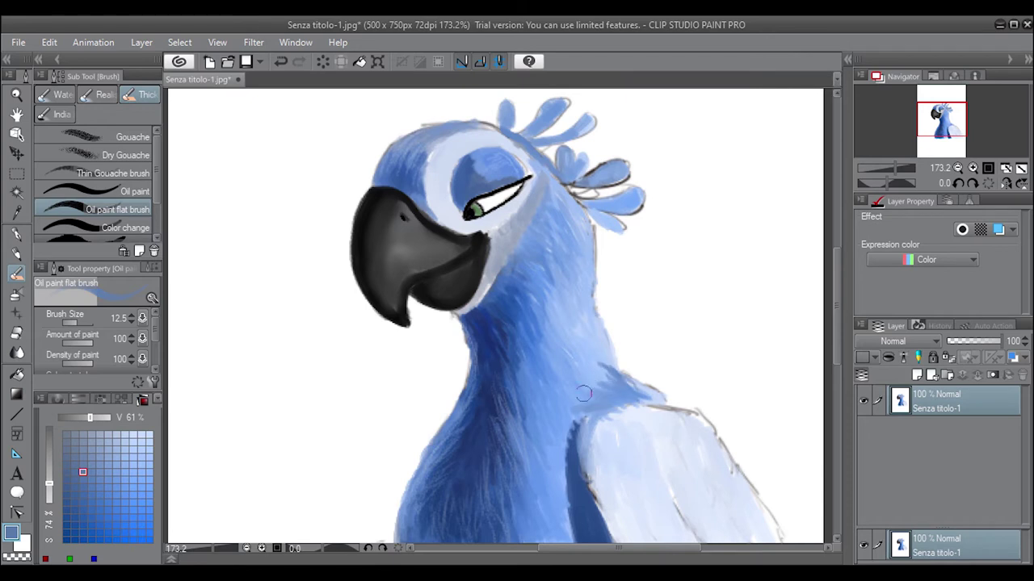
# - Set the brush to size 3.7, pick blues, and select the Airbrush Shadow subtool
pyautogui.click(68, 322)
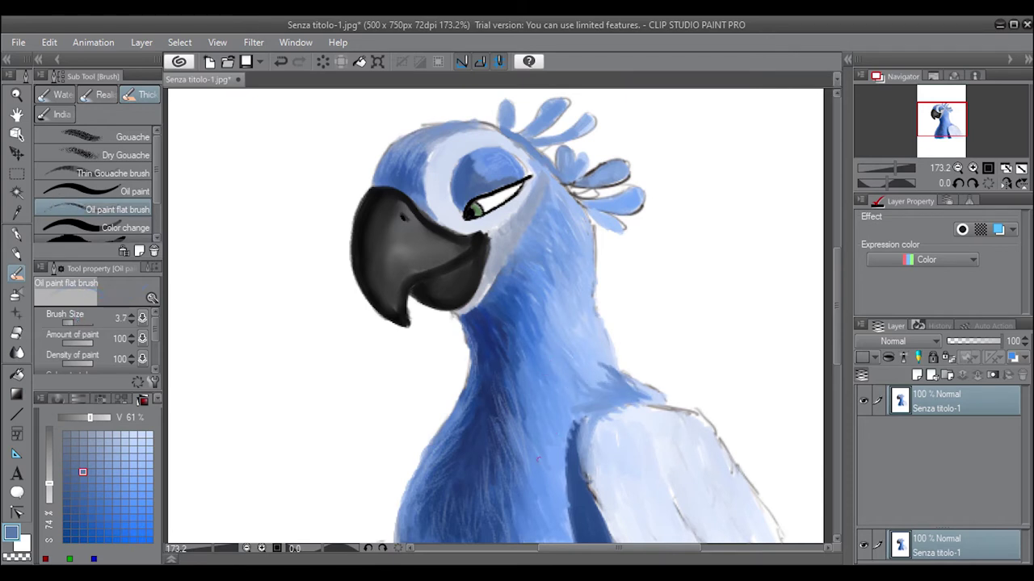
pyautogui.click(74, 532)
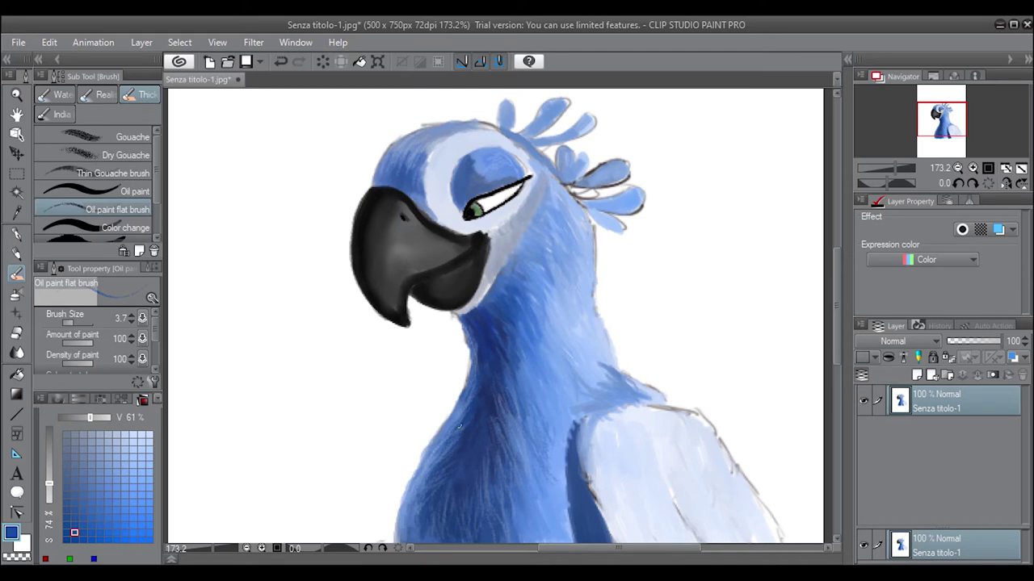
pyautogui.keyDown('alt'); pyautogui.click(443, 474); pyautogui.keyUp('alt')
pyautogui.click(16, 293)
pyautogui.click(118, 171)
# - With the Shadow airbrush at size 16, shade the upper neck darker, undoing a trial lower-neck patch
pyautogui.keyDown('alt'); pyautogui.click(538, 509); pyautogui.keyUp('alt')
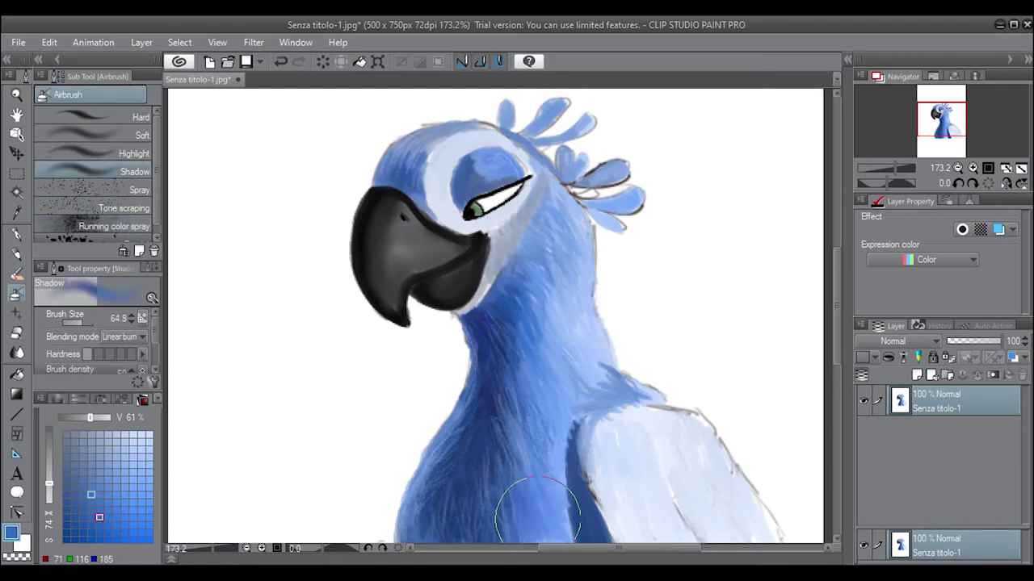
pyautogui.moveTo(538, 509); pyautogui.dragTo(538, 505)
pyautogui.keyDown('alt'); pyautogui.click(538, 505); pyautogui.keyUp('alt')
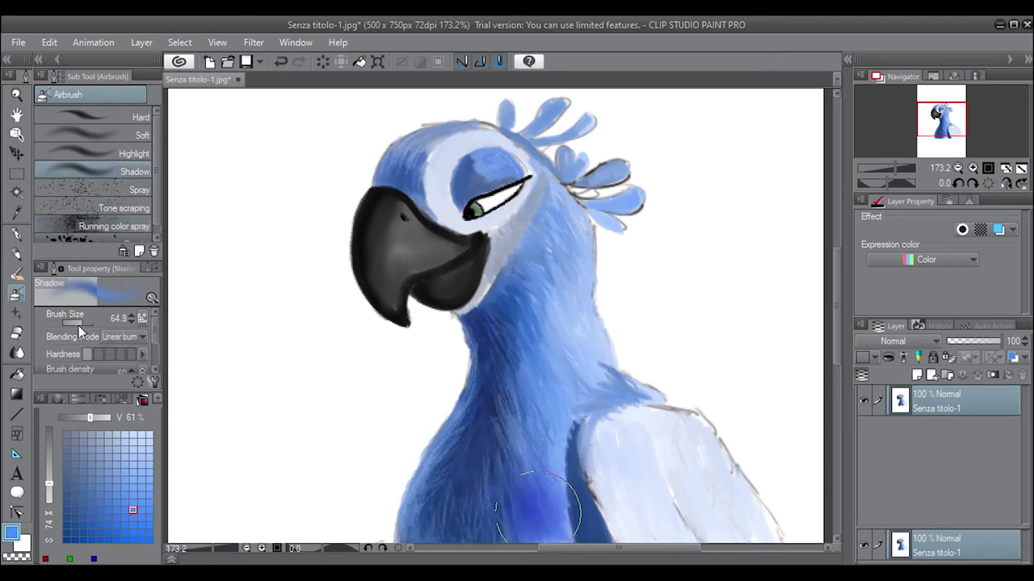
pyautogui.moveTo(81, 322); pyautogui.dragTo(70, 322)
pyautogui.moveTo(556, 449)
pyautogui.mouseDown()
pyautogui.moveTo(545, 533)
pyautogui.moveTo(554, 480)
pyautogui.mouseUp()
pyautogui.keyDown('alt'); pyautogui.click(509, 503); pyautogui.keyUp('alt')
pyautogui.keyDown('alt'); pyautogui.click(544, 480); pyautogui.keyUp('alt')
pyautogui.hotkey('ctrl', 'z')
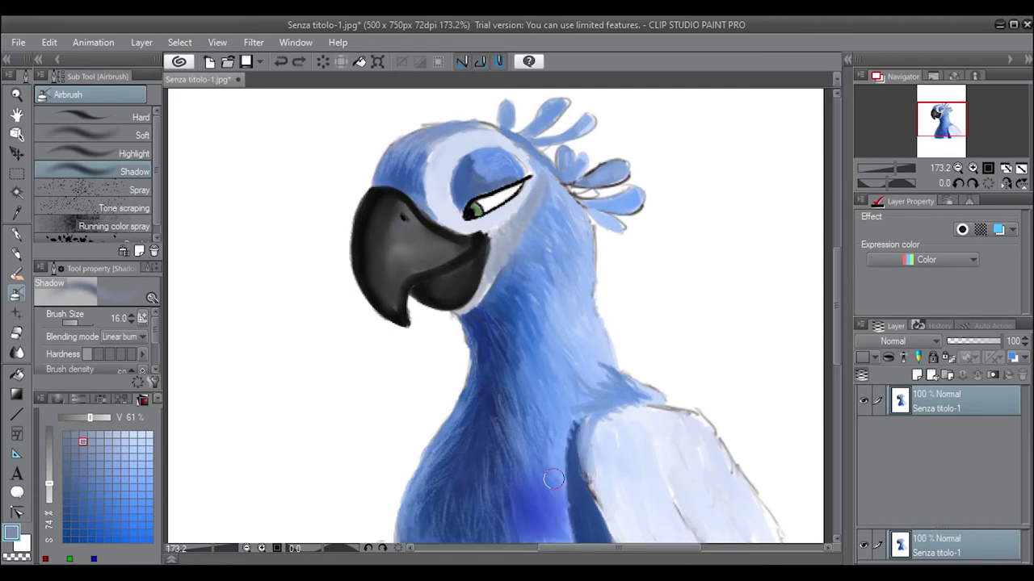
pyautogui.moveTo(481, 347); pyautogui.dragTo(469, 311)
pyautogui.moveTo(483, 375)
pyautogui.mouseDown()
pyautogui.moveTo(475, 331)
pyautogui.moveTo(483, 296)
pyautogui.mouseUp()
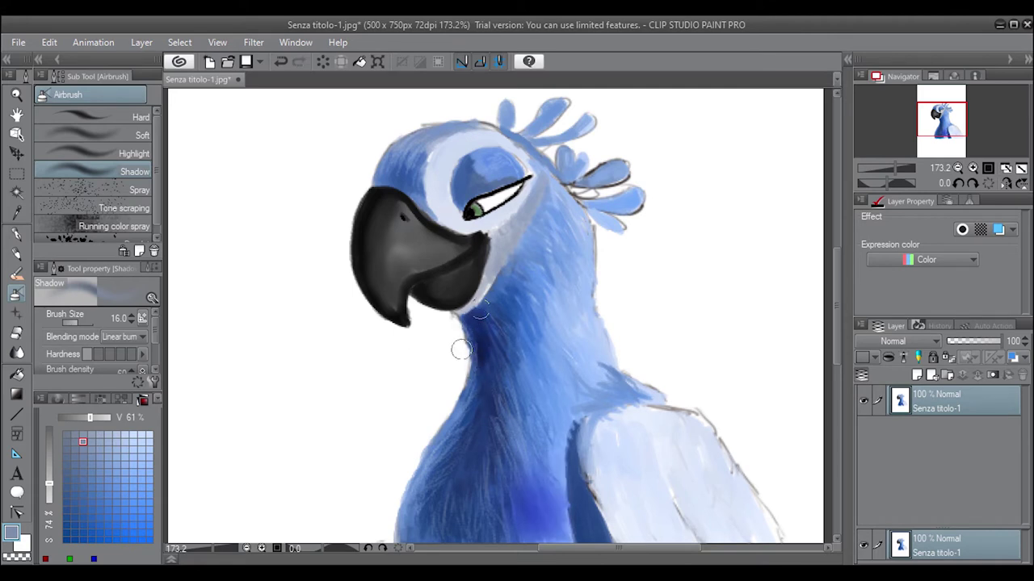
pyautogui.moveTo(482, 433)
pyautogui.mouseDown()
pyautogui.moveTo(460, 436)
pyautogui.moveTo(455, 420)
pyautogui.mouseUp()
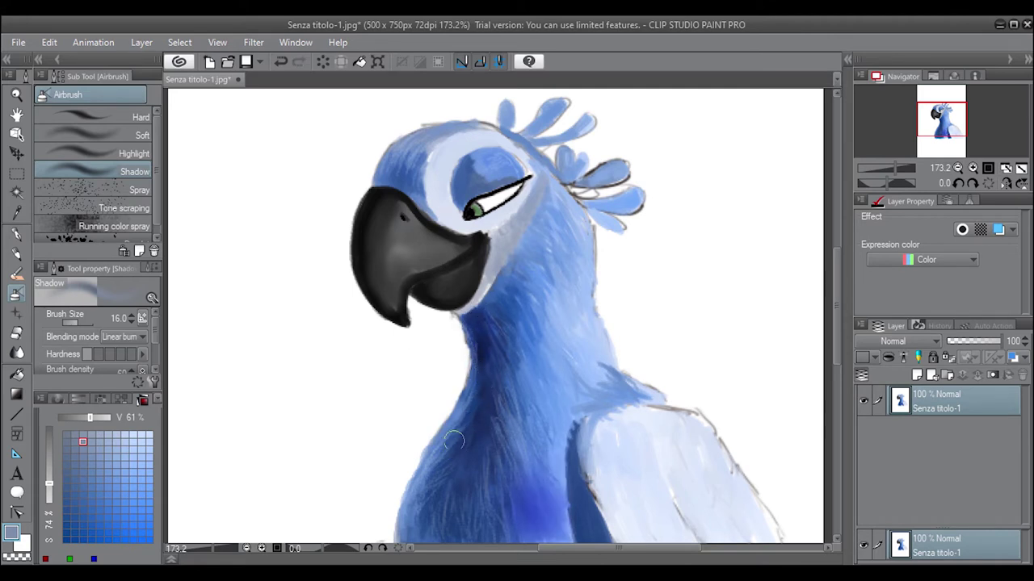
# - Adjust the blue's value and darken the eye socket above the eye
pyautogui.moveTo(90, 418); pyautogui.dragTo(96, 417)
pyautogui.click(108, 494)
pyautogui.click(108, 494)
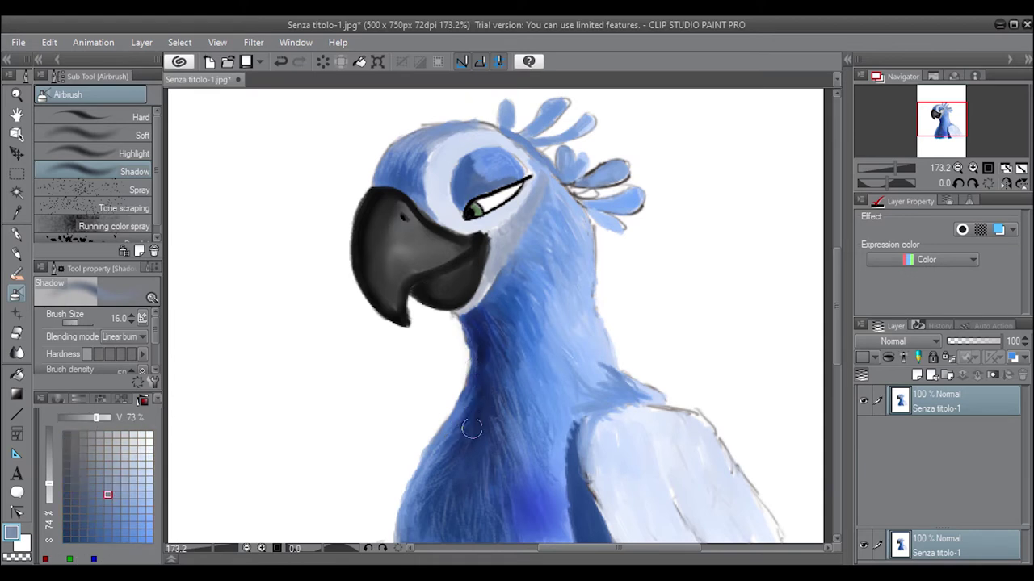
pyautogui.moveTo(458, 192)
pyautogui.mouseDown()
pyautogui.moveTo(473, 176)
pyautogui.moveTo(501, 178)
pyautogui.moveTo(476, 174)
pyautogui.moveTo(469, 166)
pyautogui.moveTo(493, 165)
pyautogui.moveTo(476, 159)
pyautogui.moveTo(468, 166)
pyautogui.moveTo(501, 161)
pyautogui.moveTo(464, 174)
pyautogui.mouseUp()
pyautogui.keyDown('alt'); pyautogui.click(472, 165); pyautogui.keyUp('alt')
# - Smooth the eye socket's dark shading with the Blend tool
pyautogui.press('j')
pyautogui.keyDown('alt'); pyautogui.click(462, 170); pyautogui.keyUp('alt')
pyautogui.press('b')
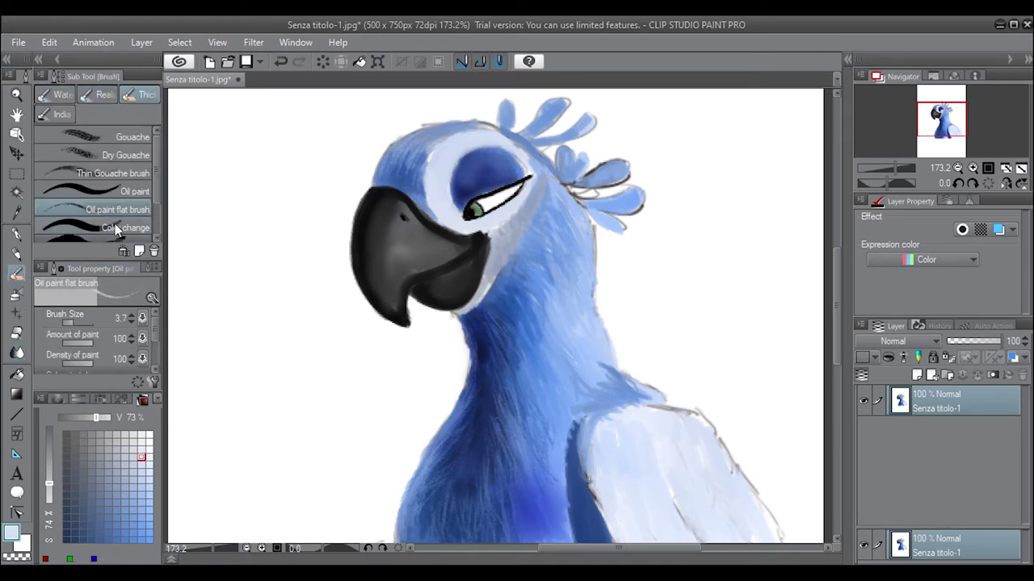
pyautogui.click(115, 223)
pyautogui.press('j')
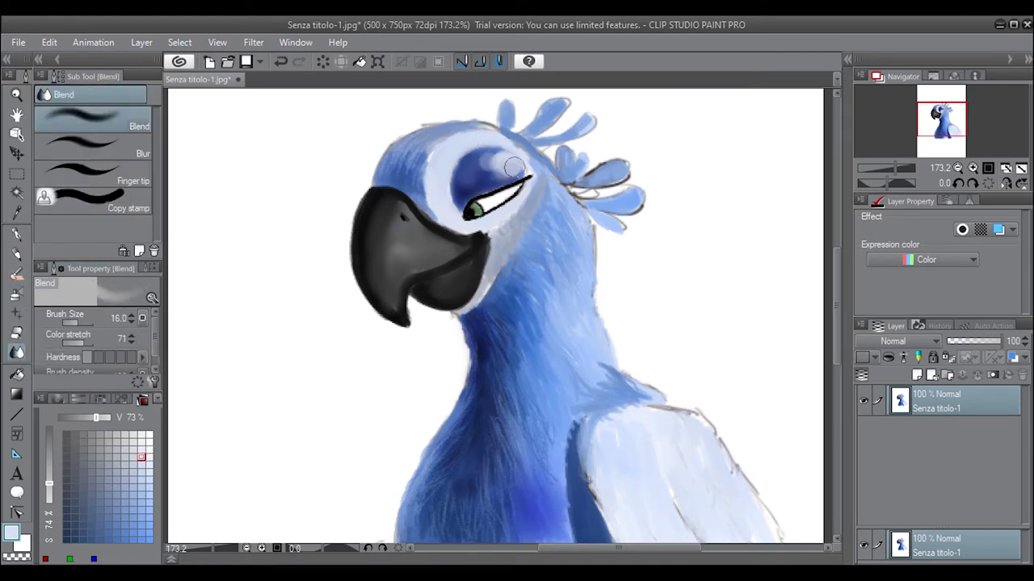
pyautogui.moveTo(468, 162)
pyautogui.mouseDown()
pyautogui.moveTo(516, 171)
pyautogui.moveTo(487, 160)
pyautogui.mouseUp()
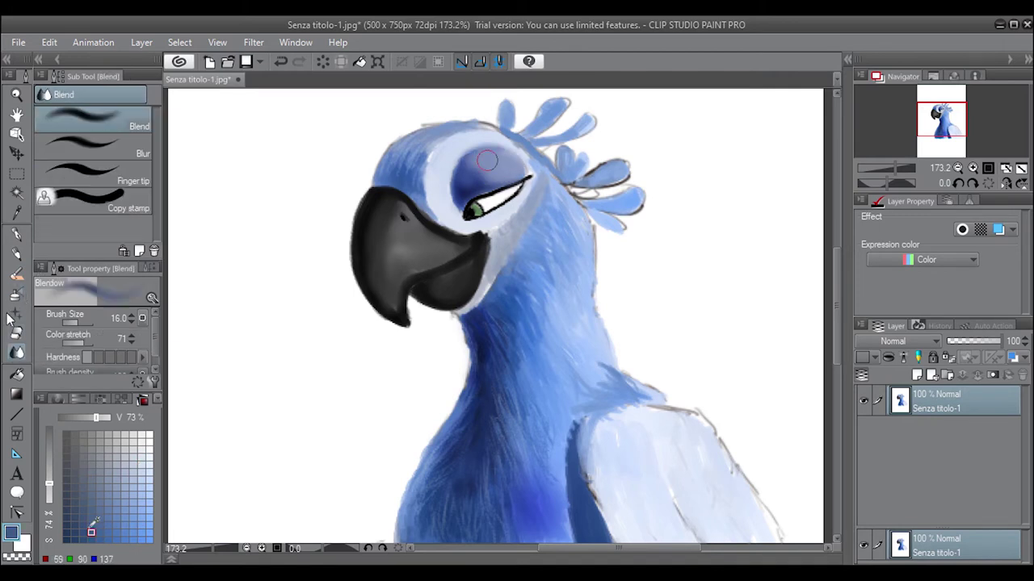
# - Airbrush shading on the head around the beak base and above the beak toward the crest
pyautogui.click(16, 294)
pyautogui.moveTo(403, 184)
pyautogui.mouseDown()
pyautogui.moveTo(386, 171)
pyautogui.moveTo(395, 156)
pyautogui.moveTo(418, 207)
pyautogui.moveTo(399, 166)
pyautogui.moveTo(412, 143)
pyautogui.mouseUp()
pyautogui.keyDown('alt'); pyautogui.click(416, 198); pyautogui.keyUp('alt')
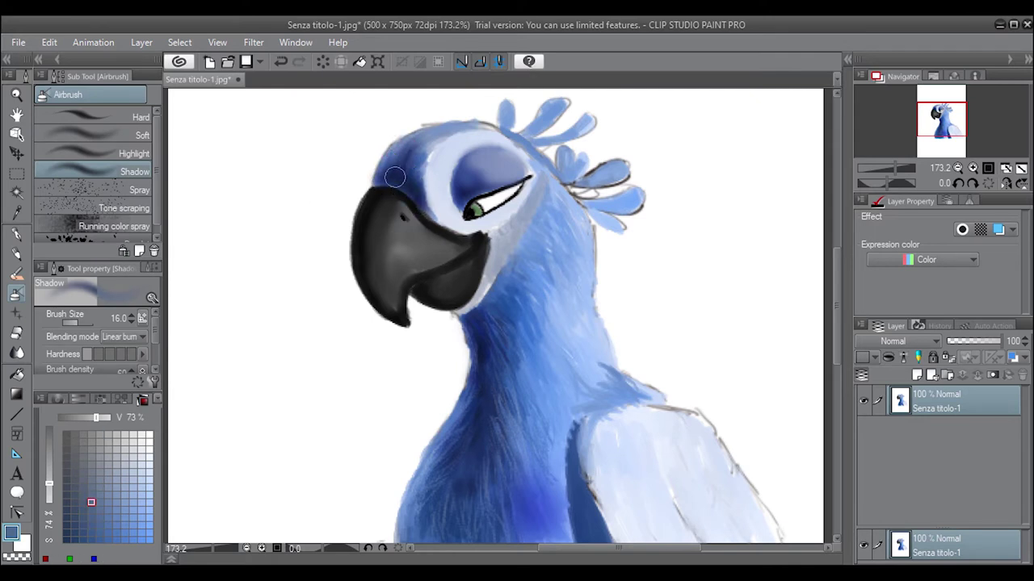
pyautogui.moveTo(606, 165)
pyautogui.mouseDown()
pyautogui.moveTo(582, 174)
pyautogui.moveTo(565, 129)
pyautogui.moveTo(521, 101)
pyautogui.mouseUp()
# - Airbrush mid-blue shading near the base of the wing
pyautogui.press('x')
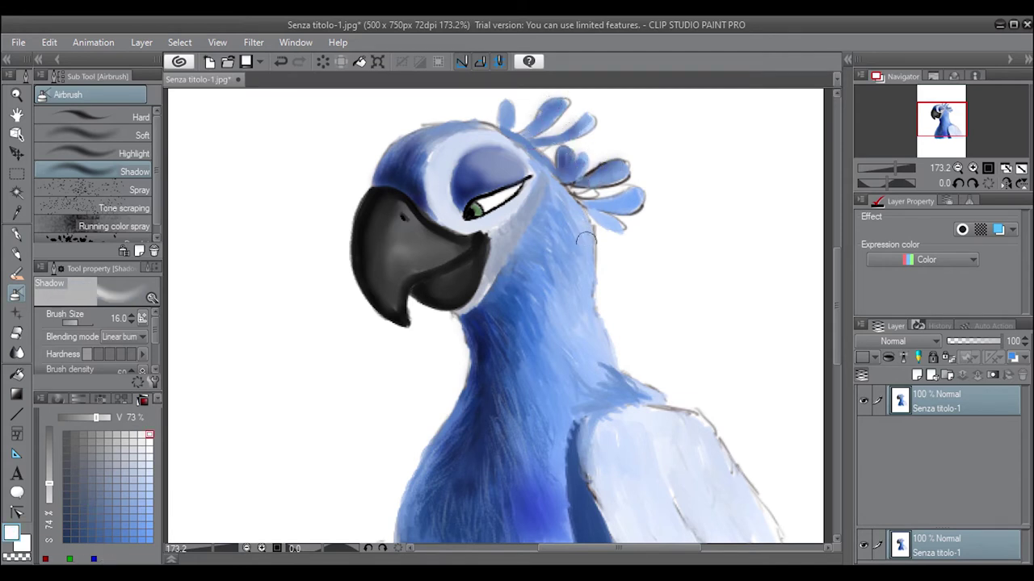
pyautogui.keyDown('alt'); pyautogui.click(596, 371); pyautogui.keyUp('alt')
pyautogui.moveTo(606, 379)
pyautogui.mouseDown()
pyautogui.moveTo(601, 343)
pyautogui.moveTo(594, 372)
pyautogui.moveTo(634, 378)
pyautogui.mouseUp()
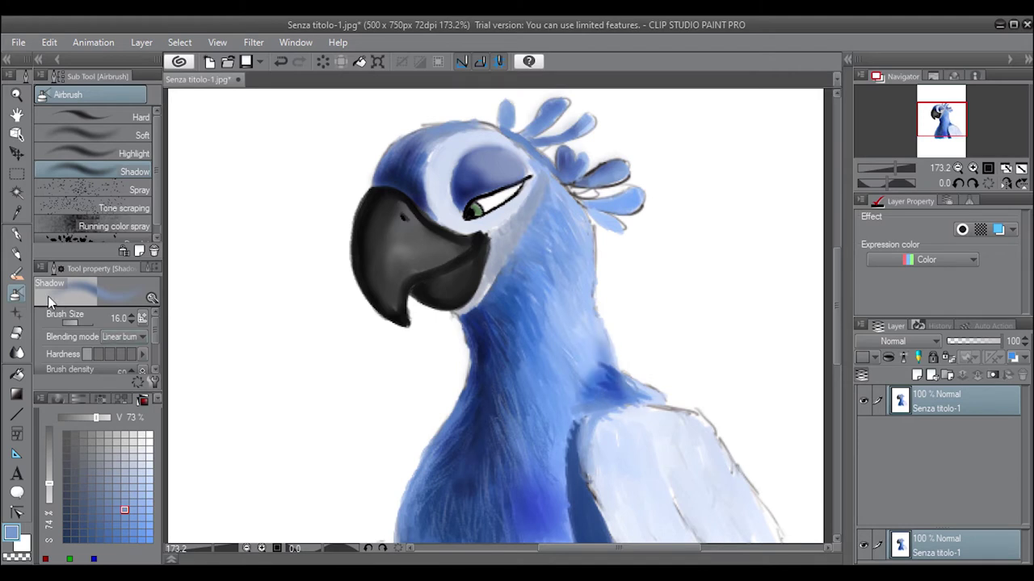
pyautogui.press('b')
pyautogui.click(142, 400)
# - Pick a darker blue, set brush size 6.1, and draw thin dark strokes on the upper chest
pyautogui.click(89, 477)
pyautogui.click(58, 399)
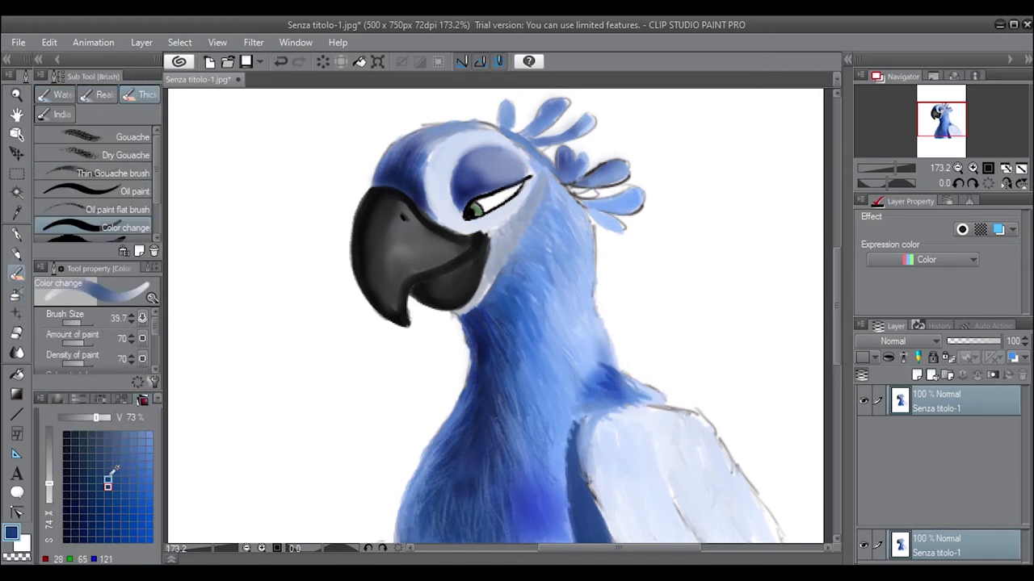
pyautogui.click(108, 471)
pyautogui.moveTo(74, 322); pyautogui.dragTo(80, 323)
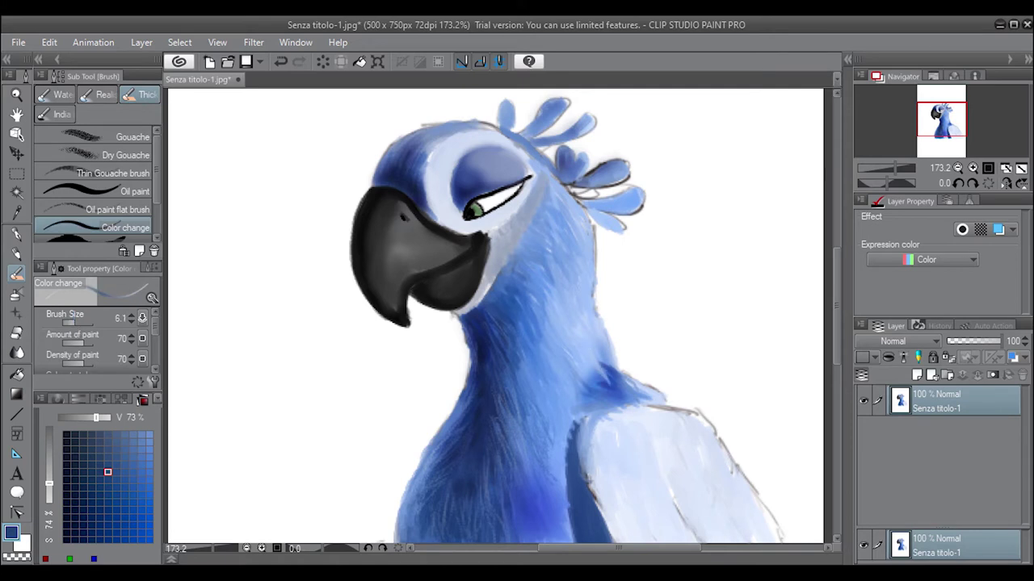
pyautogui.press(',')
pyautogui.press(',')
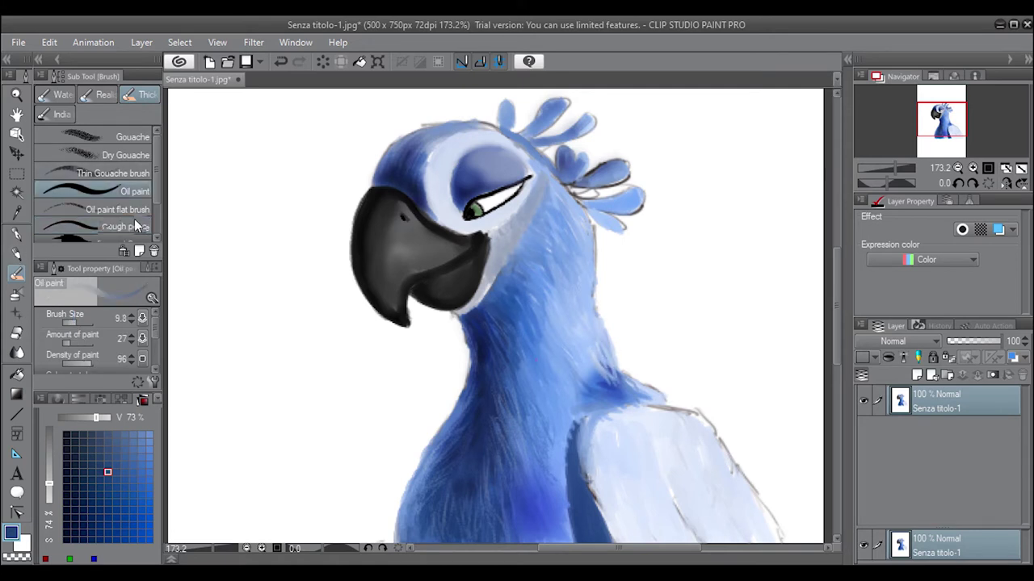
pyautogui.press('p')
pyautogui.press('.')
pyautogui.press('.')
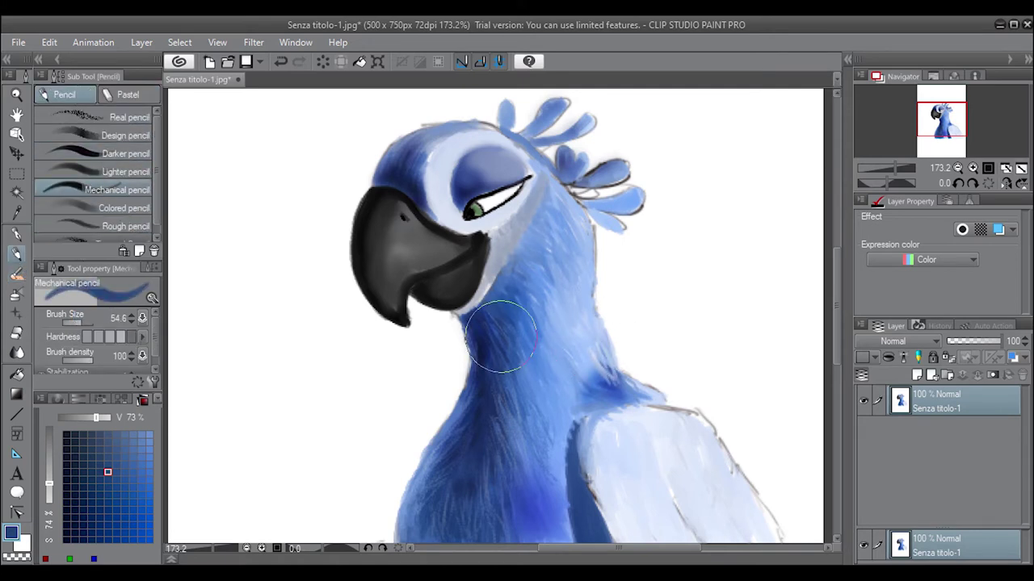
pyautogui.moveTo(593, 354); pyautogui.dragTo(612, 383)
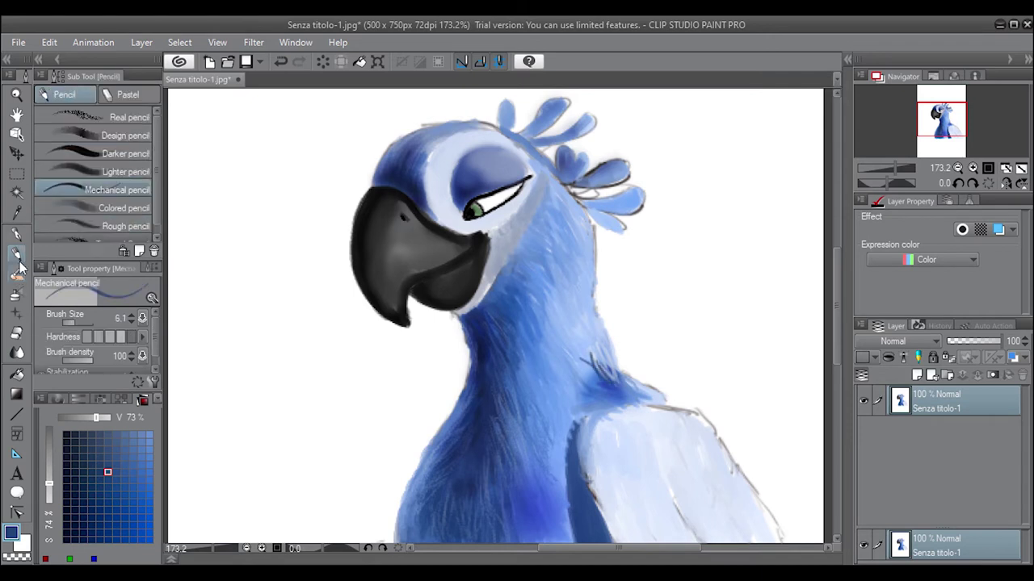
# - With the flat oil brush at size 7.7, paint dark blue strokes down the neck
pyautogui.click(17, 271)
pyautogui.moveTo(594, 341); pyautogui.dragTo(572, 394)
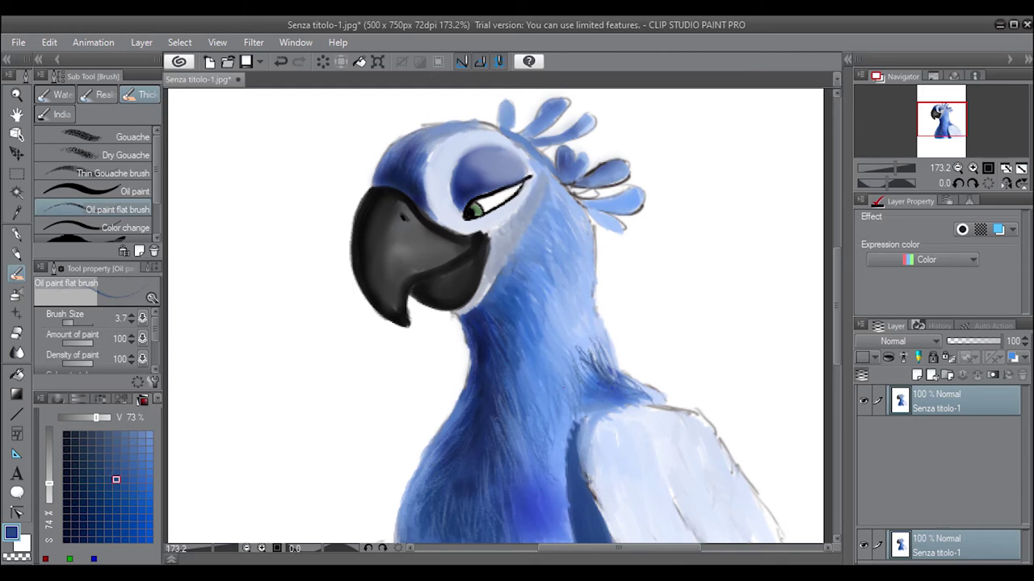
pyautogui.moveTo(68, 322); pyautogui.dragTo(71, 323)
pyautogui.moveTo(554, 430)
pyautogui.mouseDown()
pyautogui.moveTo(552, 483)
pyautogui.moveTo(539, 502)
pyautogui.mouseUp()
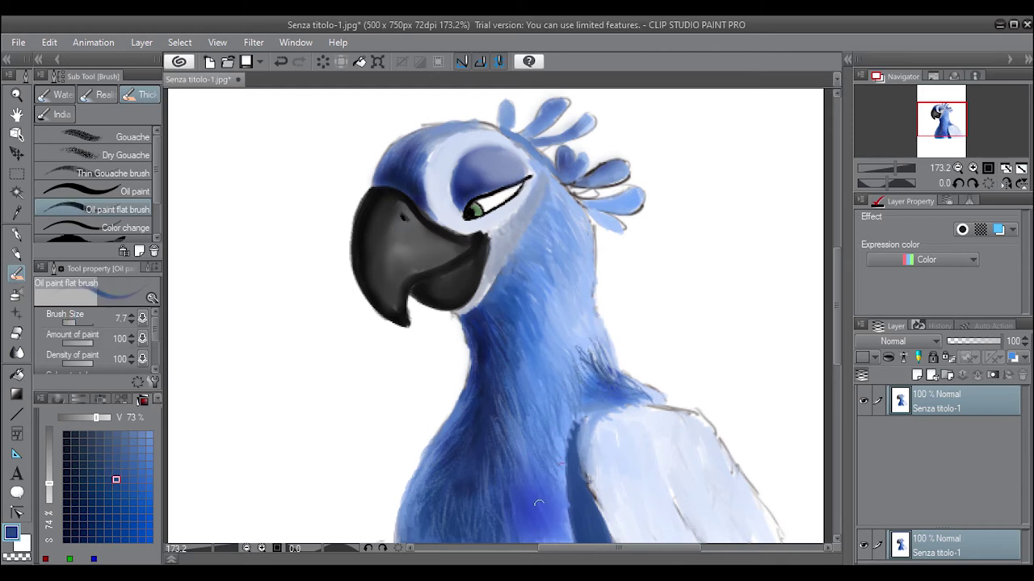
# - Darken the colour on the colour wheel and add dark fur strokes across neck and chest
pyautogui.click(57, 399)
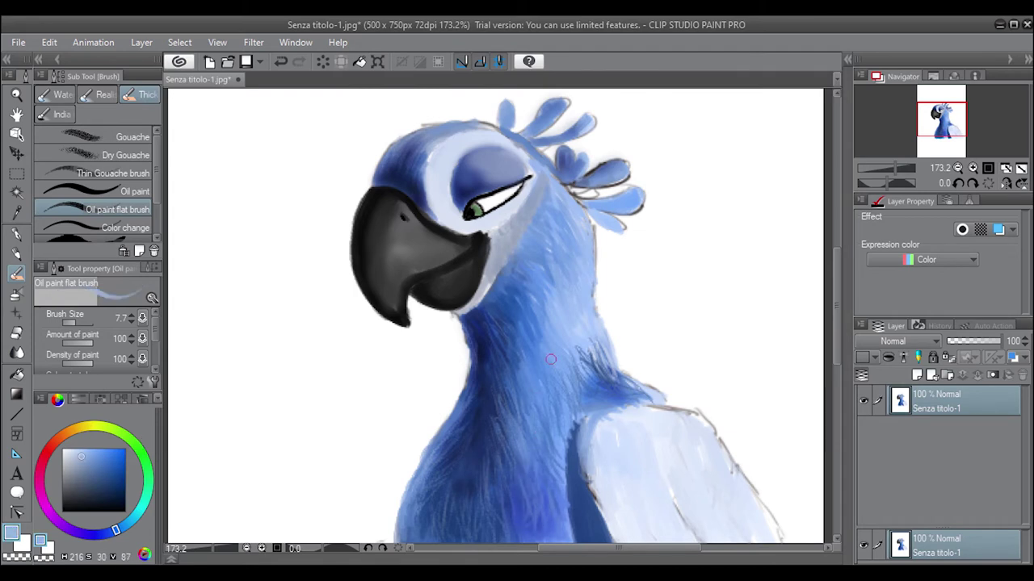
pyautogui.keyDown('alt'); pyautogui.click(577, 349); pyautogui.keyUp('alt')
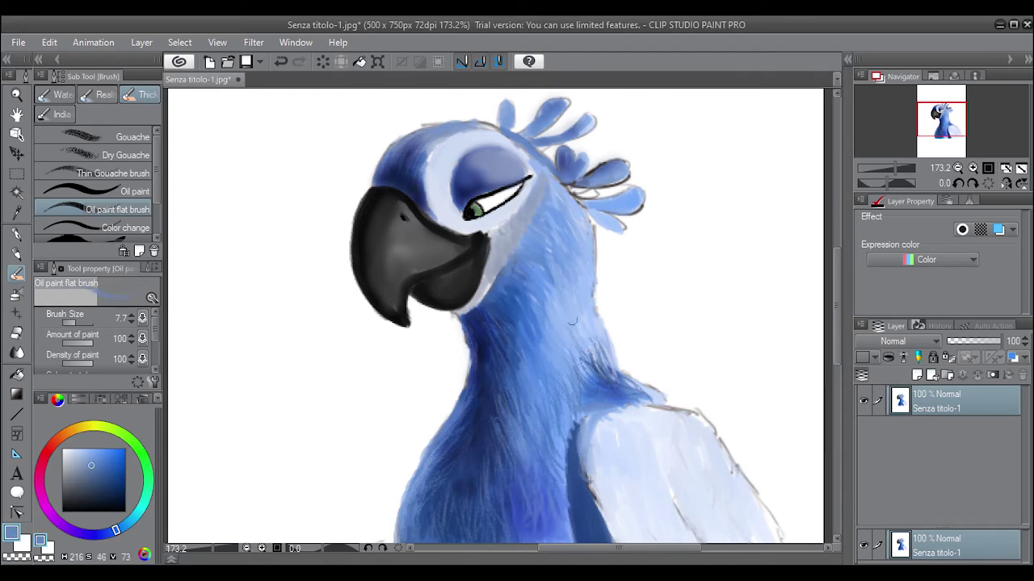
pyautogui.keyDown('alt'); pyautogui.click(543, 397); pyautogui.keyUp('alt')
pyautogui.moveTo(549, 368)
pyautogui.mouseDown()
pyautogui.moveTo(527, 283)
pyautogui.moveTo(496, 299)
pyautogui.mouseUp()
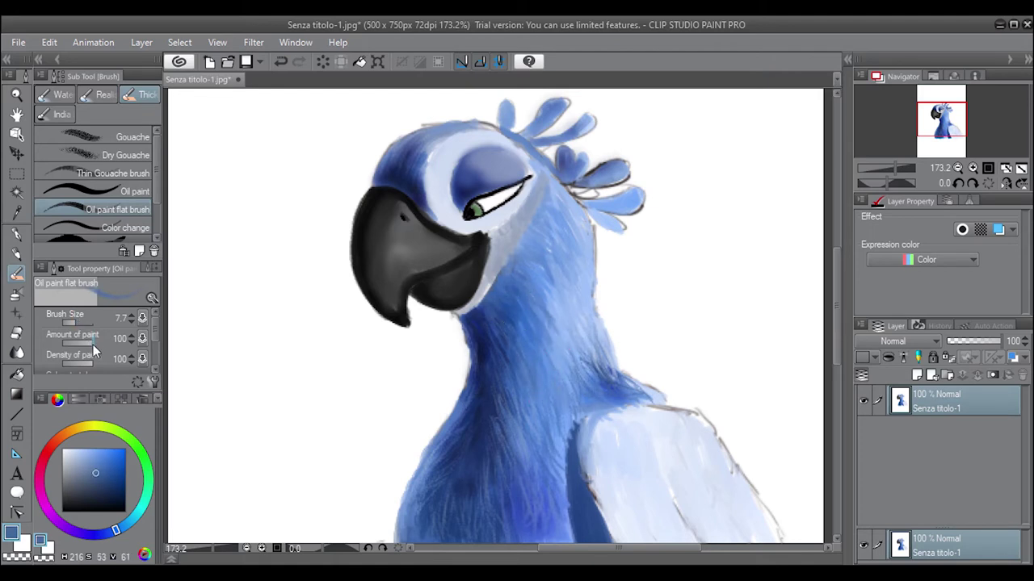
pyautogui.moveTo(604, 339); pyautogui.dragTo(590, 391)
pyautogui.moveTo(585, 438); pyautogui.dragTo(592, 493)
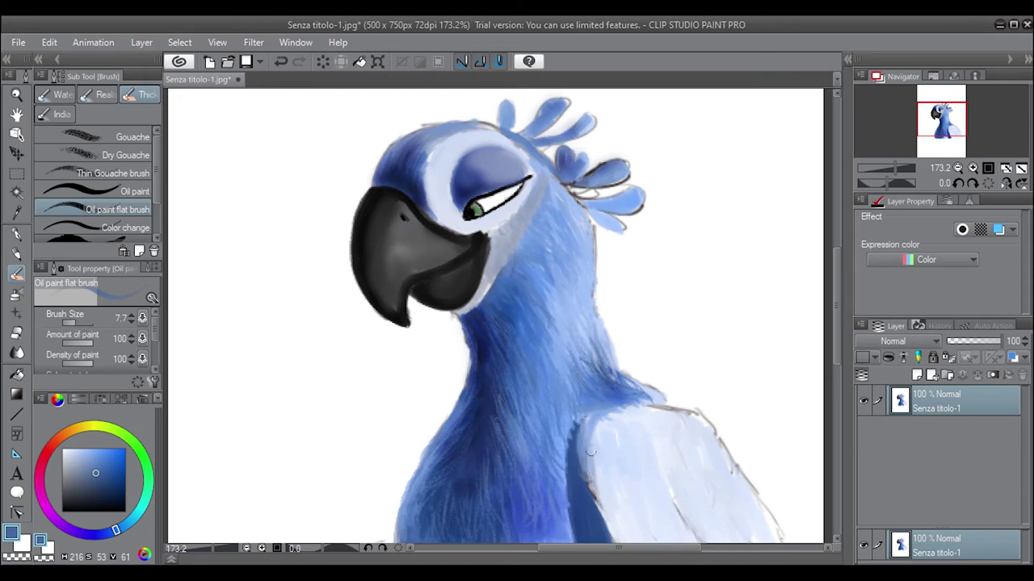
pyautogui.moveTo(609, 368)
pyautogui.mouseDown()
pyautogui.moveTo(594, 323)
pyautogui.moveTo(575, 311)
pyautogui.mouseUp()
pyautogui.moveTo(565, 360); pyautogui.dragTo(565, 246)
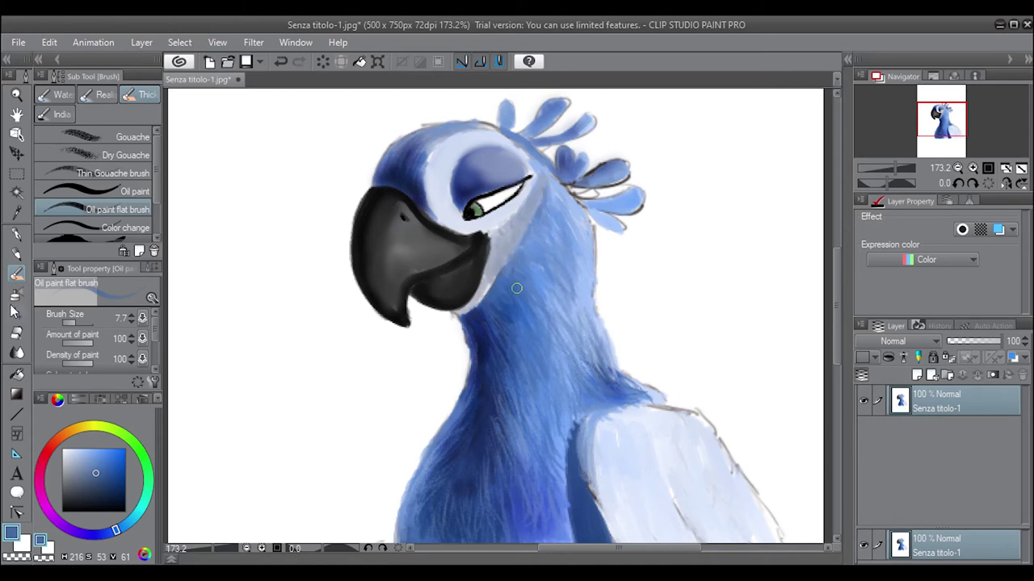
# - Airbrush soft dark shading down the throat just below the beak
pyautogui.press('b')
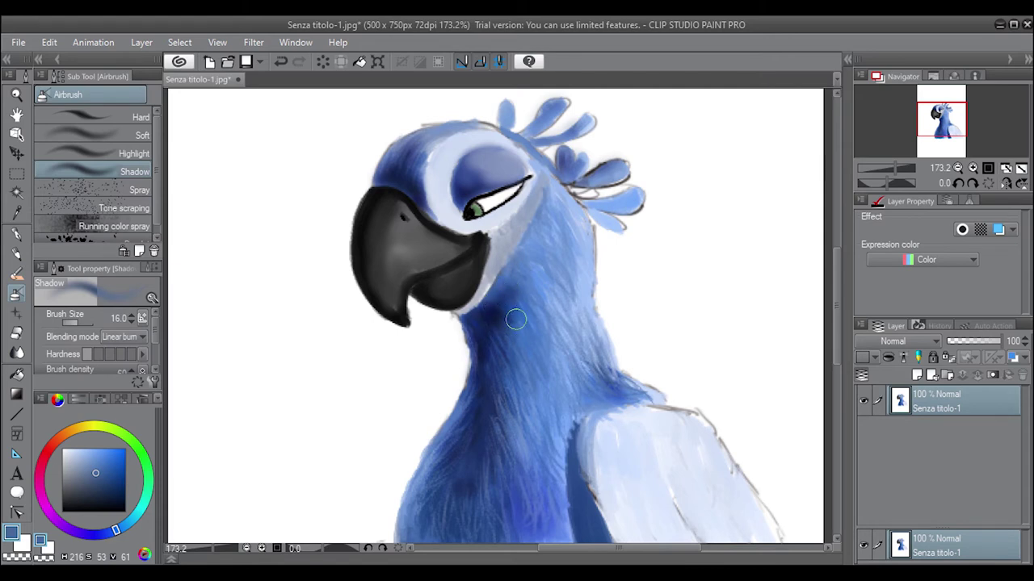
pyautogui.moveTo(494, 320)
pyautogui.mouseDown()
pyautogui.moveTo(498, 440)
pyautogui.moveTo(461, 443)
pyautogui.moveTo(483, 498)
pyautogui.moveTo(515, 424)
pyautogui.moveTo(496, 415)
pyautogui.moveTo(465, 492)
pyautogui.moveTo(486, 383)
pyautogui.moveTo(492, 425)
pyautogui.moveTo(512, 353)
pyautogui.moveTo(491, 492)
pyautogui.moveTo(465, 503)
pyautogui.moveTo(461, 457)
pyautogui.moveTo(450, 479)
pyautogui.moveTo(501, 480)
pyautogui.moveTo(526, 378)
pyautogui.moveTo(557, 399)
pyautogui.moveTo(535, 450)
pyautogui.mouseUp()
pyautogui.click(142, 399)
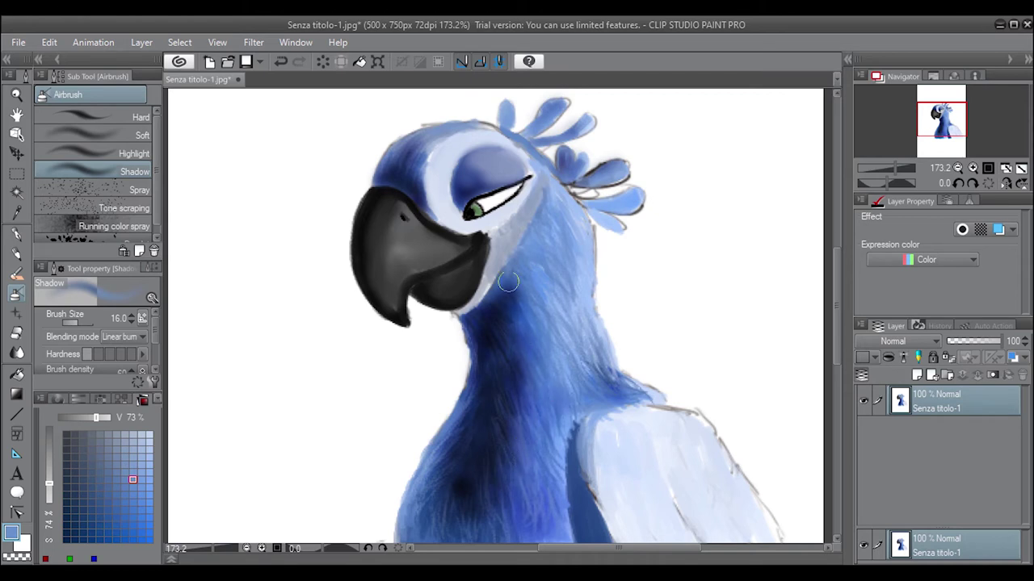
pyautogui.moveTo(508, 281); pyautogui.dragTo(565, 377)
# - With the flat oil brush, add faint lighter-blue strokes below the beak and down the neck
pyautogui.press('b')
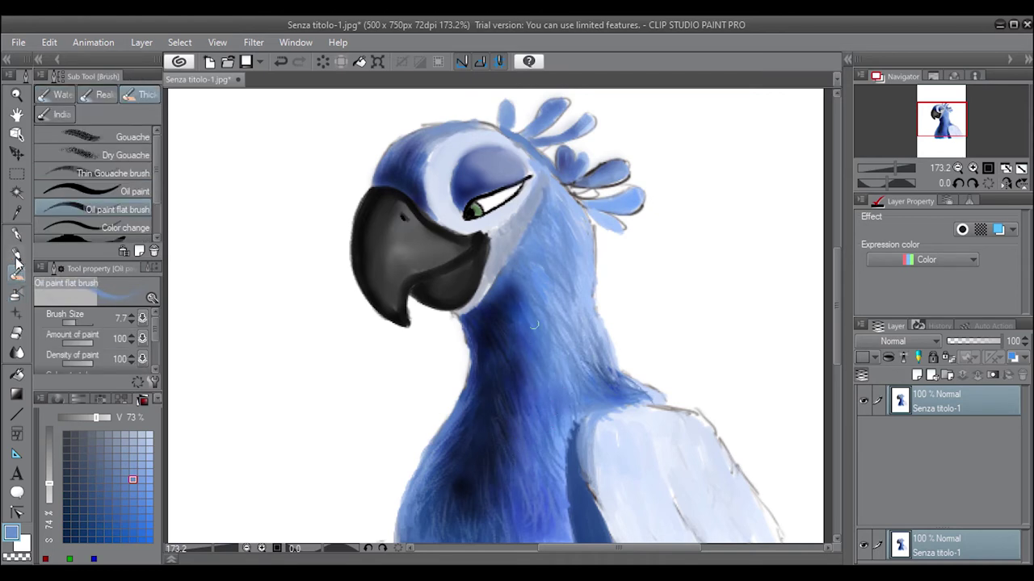
pyautogui.keyDown('alt'); pyautogui.click(512, 337); pyautogui.keyUp('alt')
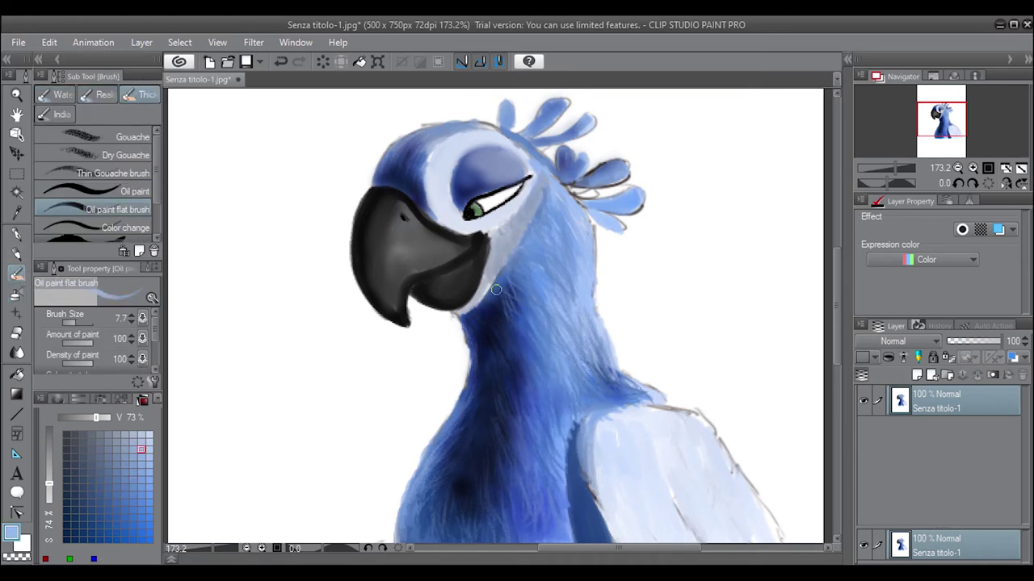
pyautogui.moveTo(509, 291); pyautogui.dragTo(493, 304)
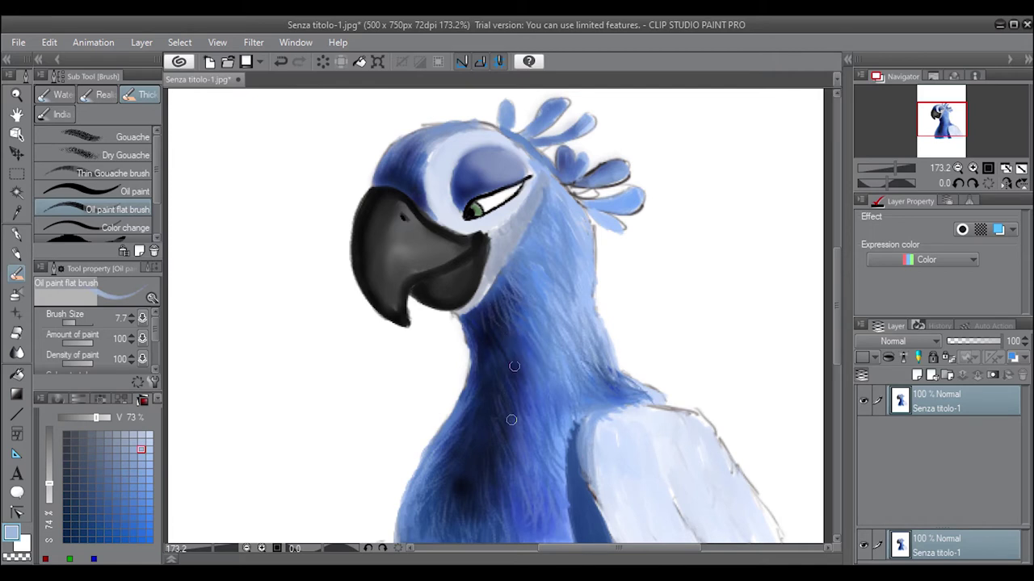
pyautogui.moveTo(514, 367); pyautogui.dragTo(517, 392)
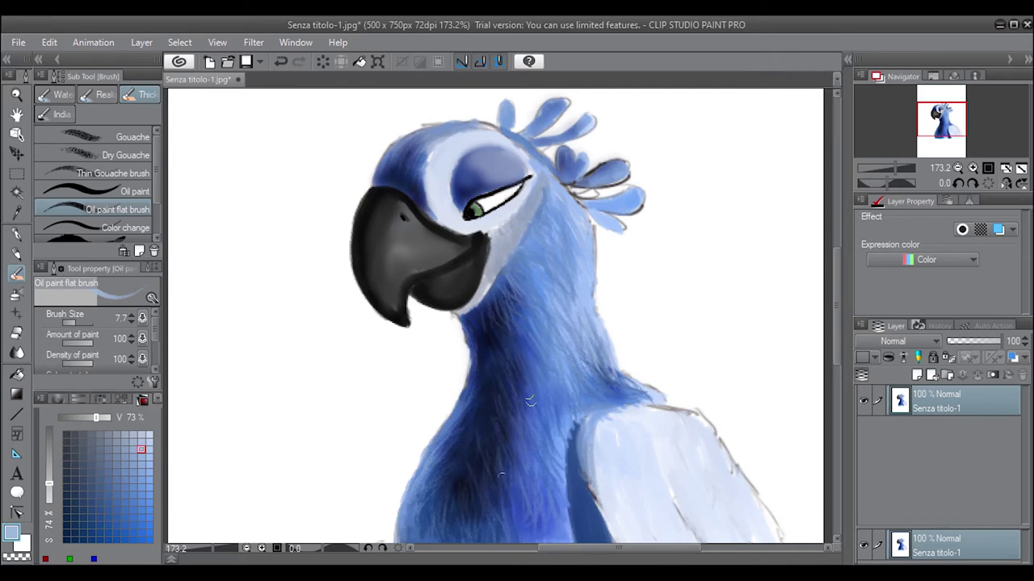
pyautogui.moveTo(477, 353); pyautogui.dragTo(478, 382)
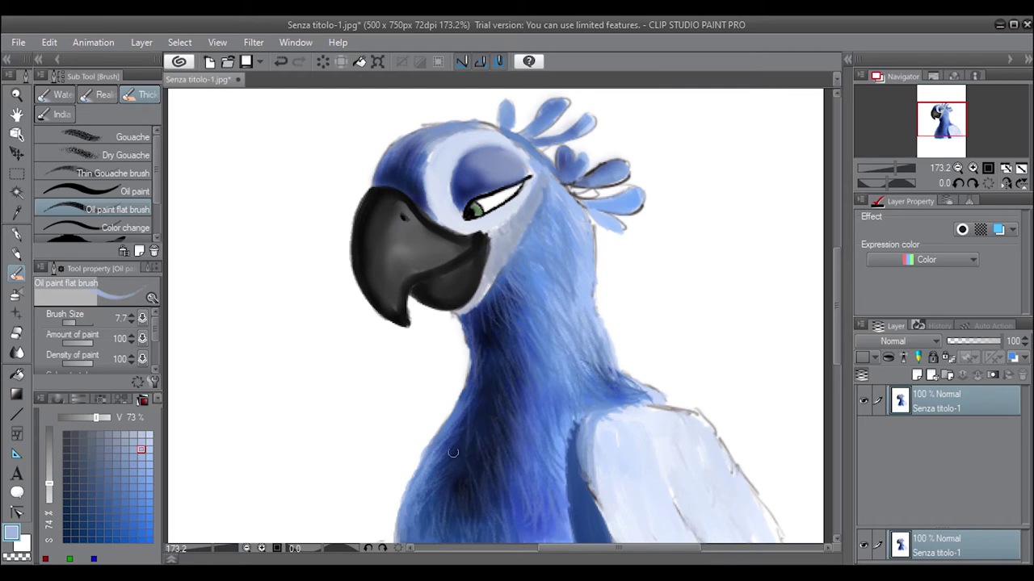
pyautogui.moveTo(442, 487); pyautogui.dragTo(411, 524)
pyautogui.moveTo(608, 365); pyautogui.dragTo(611, 393)
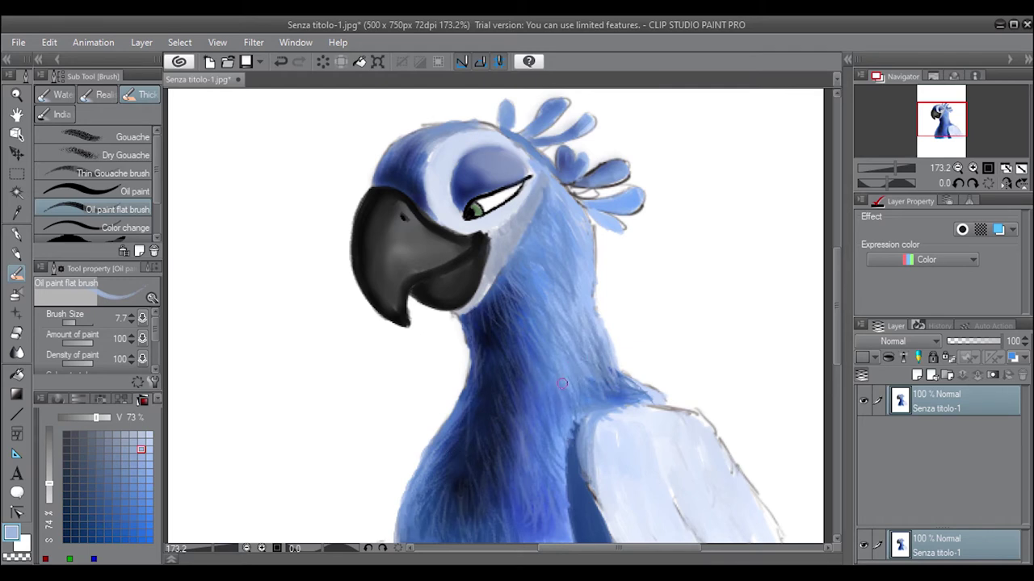
# - Darken the wing's left edge with dark strokes
pyautogui.click(66, 540)
pyautogui.moveTo(581, 489)
pyautogui.mouseDown()
pyautogui.moveTo(572, 461)
pyautogui.moveTo(592, 496)
pyautogui.moveTo(593, 540)
pyautogui.mouseUp()
pyautogui.moveTo(568, 461); pyautogui.dragTo(575, 541)
pyautogui.moveTo(577, 413); pyautogui.dragTo(568, 483)
pyautogui.press('j')
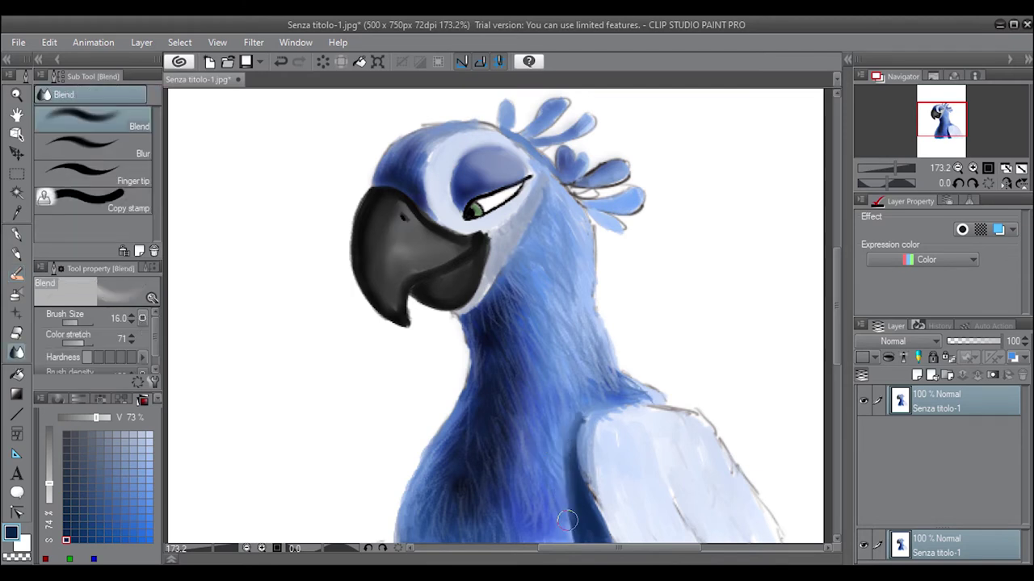
pyautogui.press('b')
pyautogui.press('j')
pyautogui.press('b')
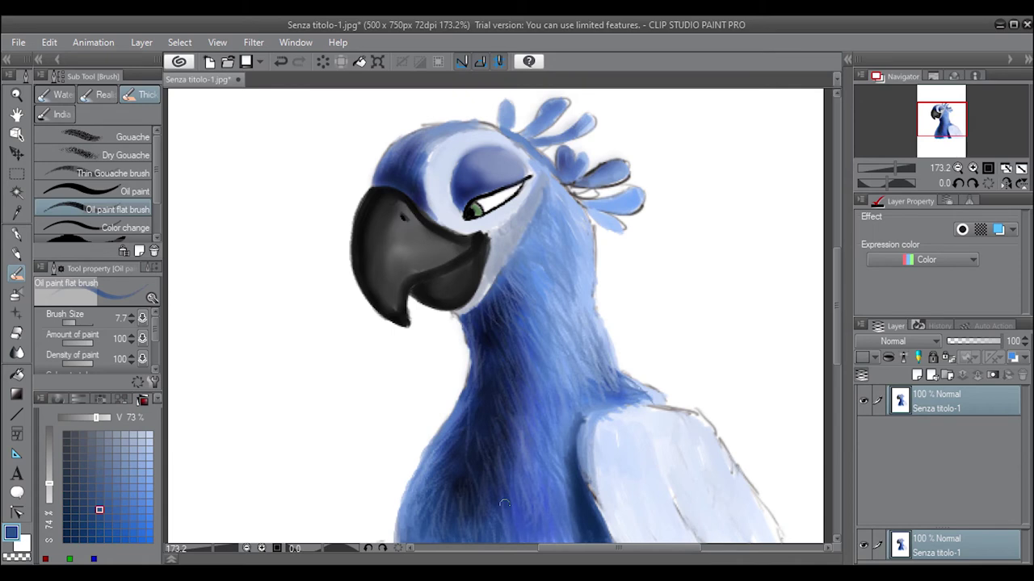
# - Paint a white ring around the eye at brush size 20.3
pyautogui.keyDown('alt'); pyautogui.click(554, 533); pyautogui.keyUp('alt')
pyautogui.moveTo(68, 322); pyautogui.dragTo(77, 322)
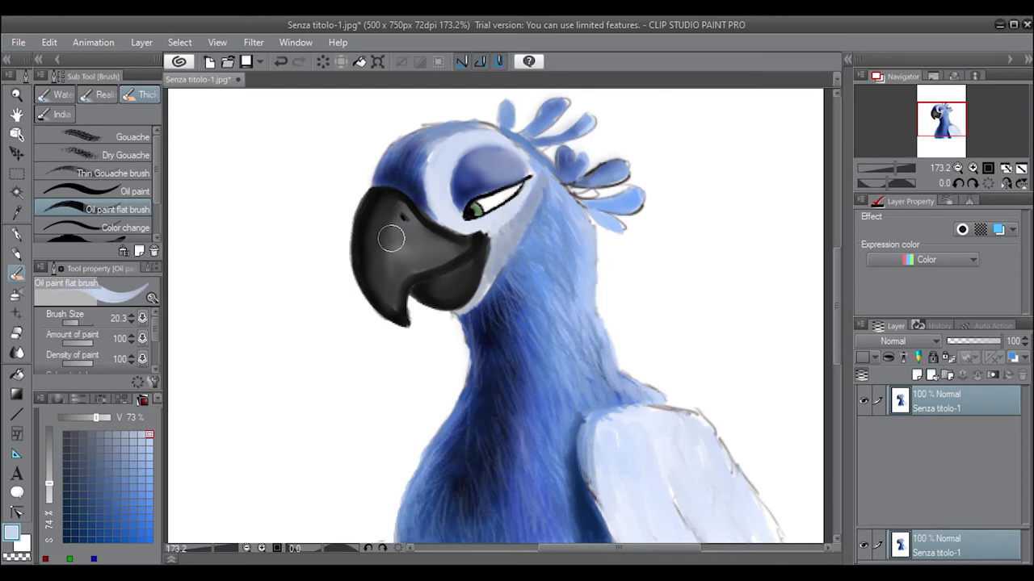
pyautogui.click(148, 435)
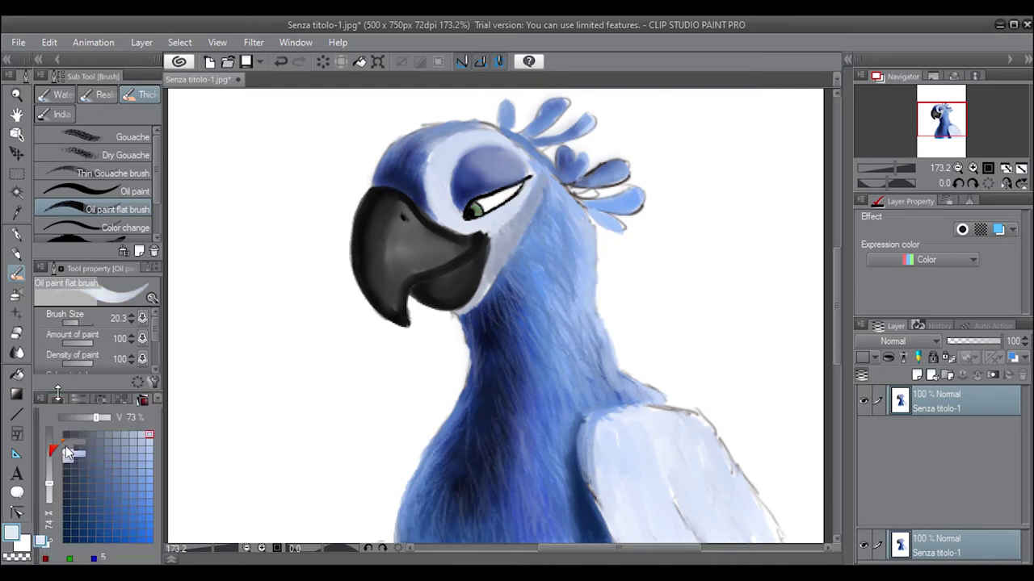
pyautogui.click(142, 436)
pyautogui.moveTo(436, 172); pyautogui.dragTo(434, 192)
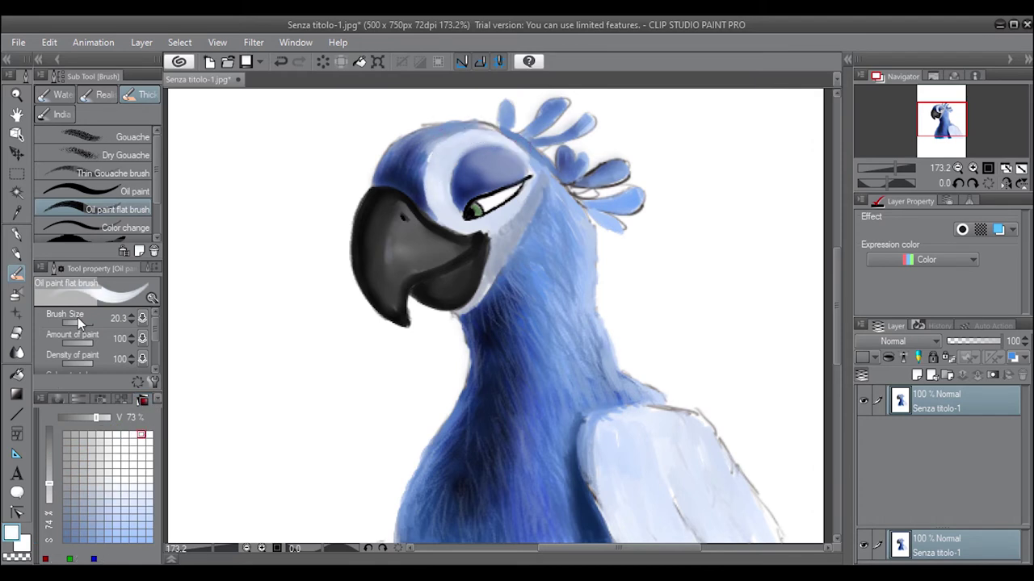
pyautogui.moveTo(82, 323); pyautogui.dragTo(75, 323)
pyautogui.press(']')
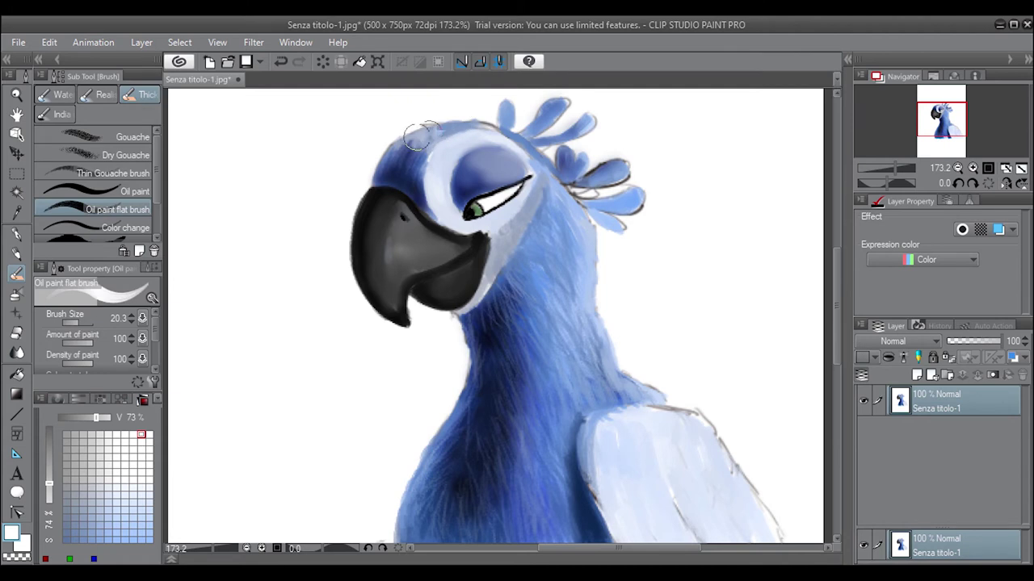
# - Paint blue-white feathers across the head top, then add fine size-4.8 light strokes on the upper-left head
pyautogui.moveTo(411, 139); pyautogui.dragTo(469, 121)
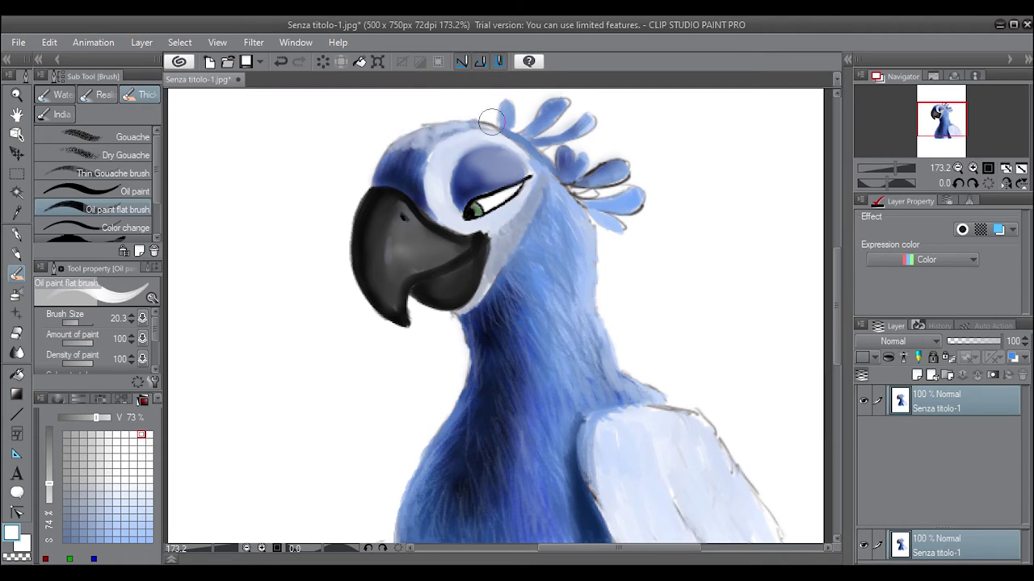
pyautogui.moveTo(81, 323); pyautogui.dragTo(69, 323)
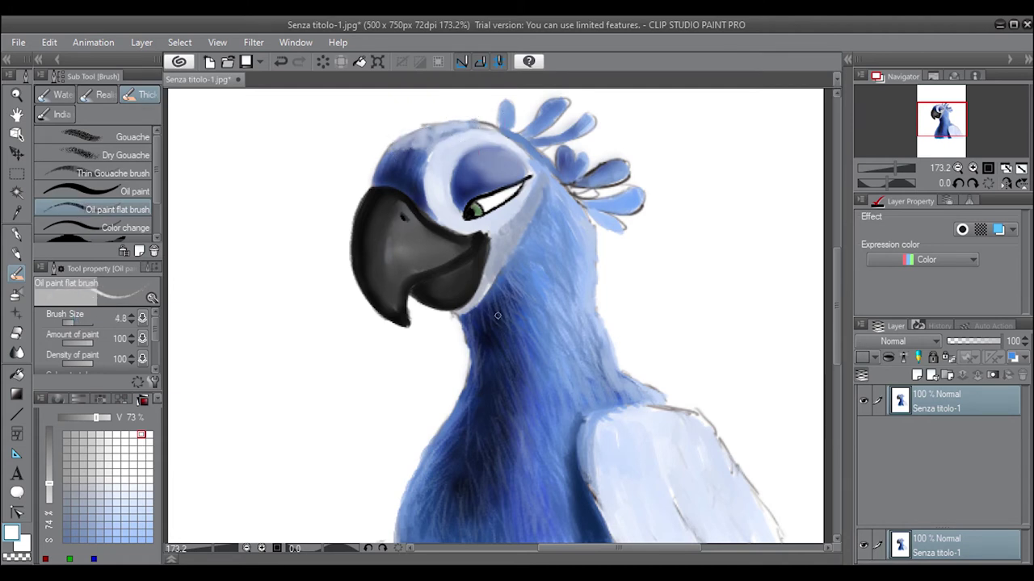
pyautogui.moveTo(415, 159)
pyautogui.mouseDown()
pyautogui.moveTo(401, 136)
pyautogui.moveTo(376, 179)
pyautogui.mouseUp()
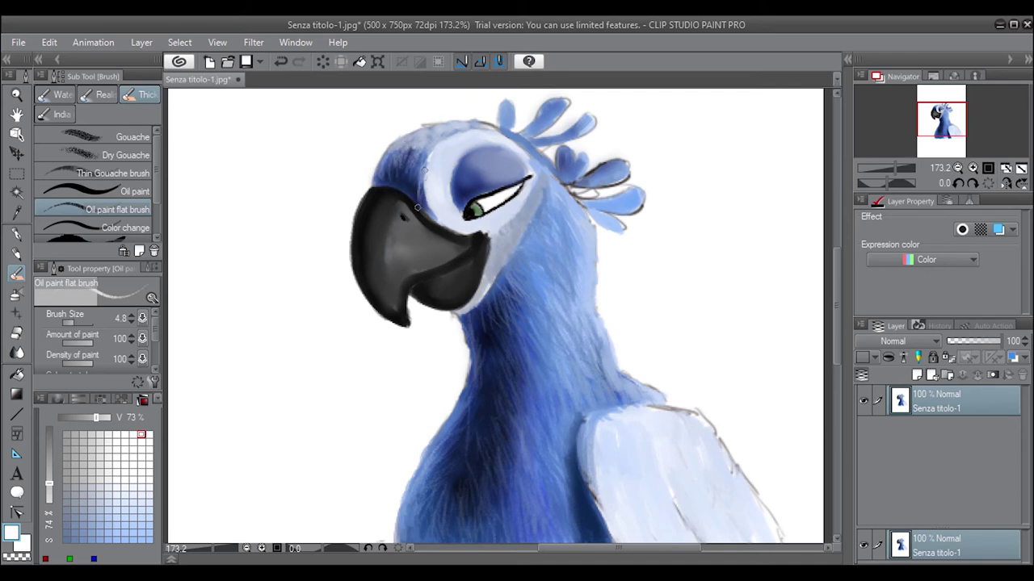
pyautogui.keyDown('alt'); pyautogui.click(412, 181); pyautogui.keyUp('alt')
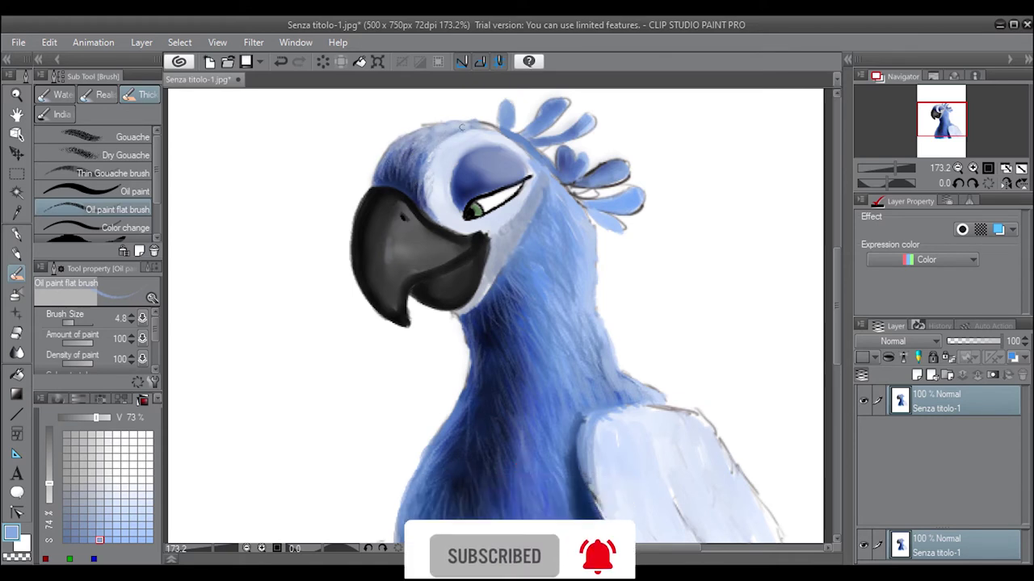
pyautogui.click(66, 533)
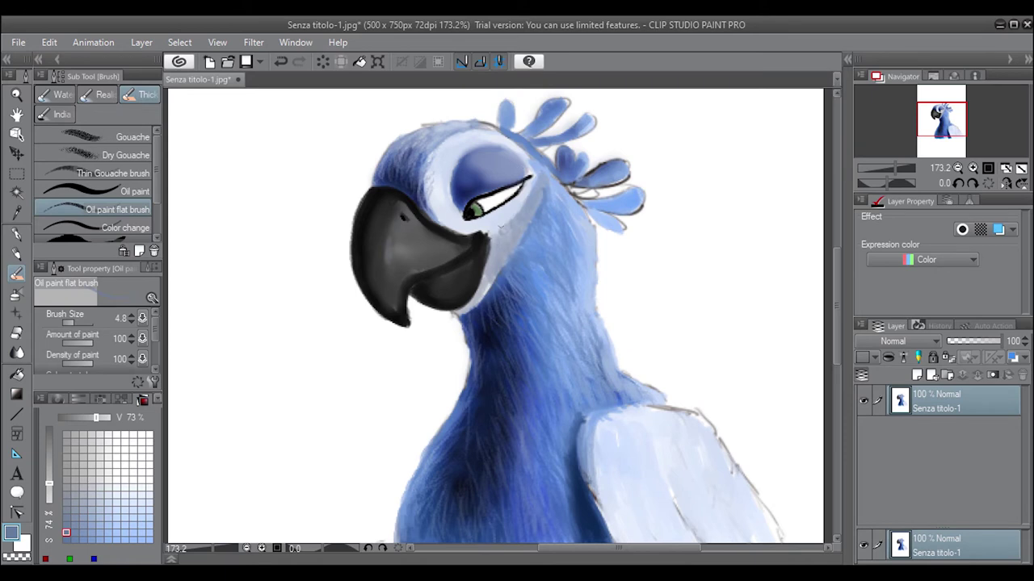
pyautogui.click(58, 399)
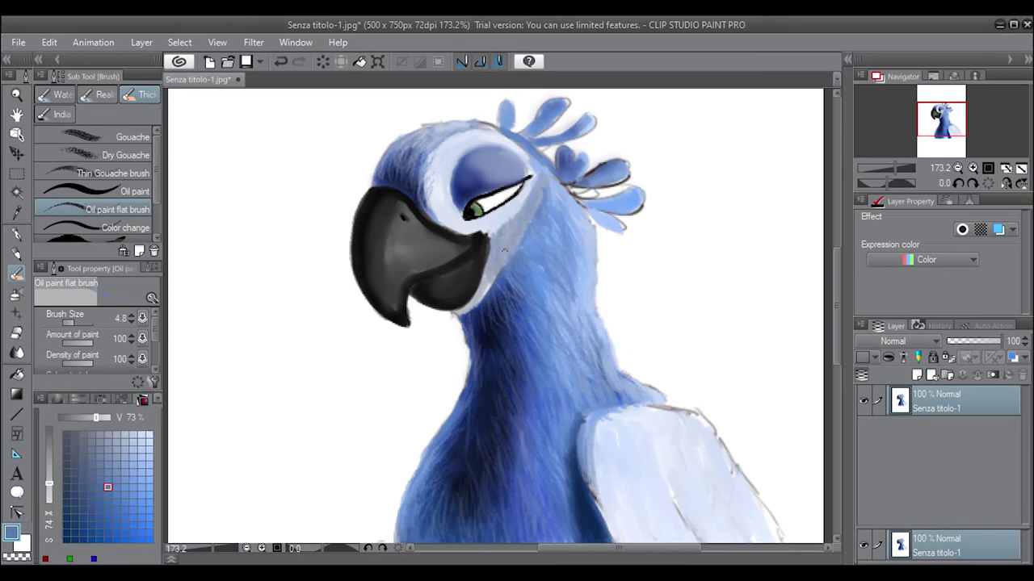
pyautogui.keyDown('alt'); pyautogui.click(521, 179); pyautogui.keyUp('alt')
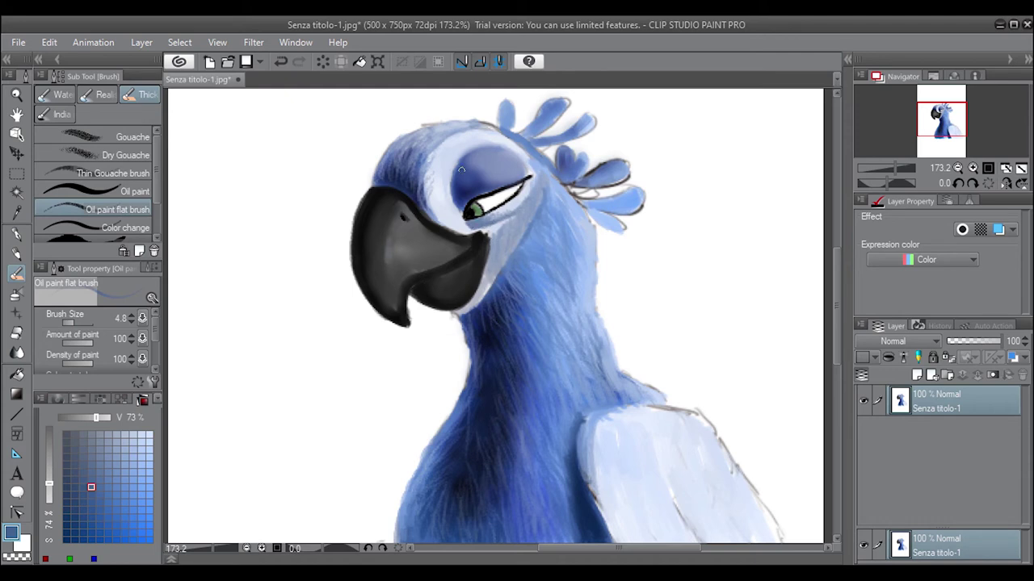
# - At brush size 9.8, paint darker and lighter blues along the eye-socket rim
pyautogui.click(77, 321)
pyautogui.keyDown('alt'); pyautogui.click(458, 210); pyautogui.keyUp('alt')
pyautogui.moveTo(458, 209); pyautogui.dragTo(453, 169)
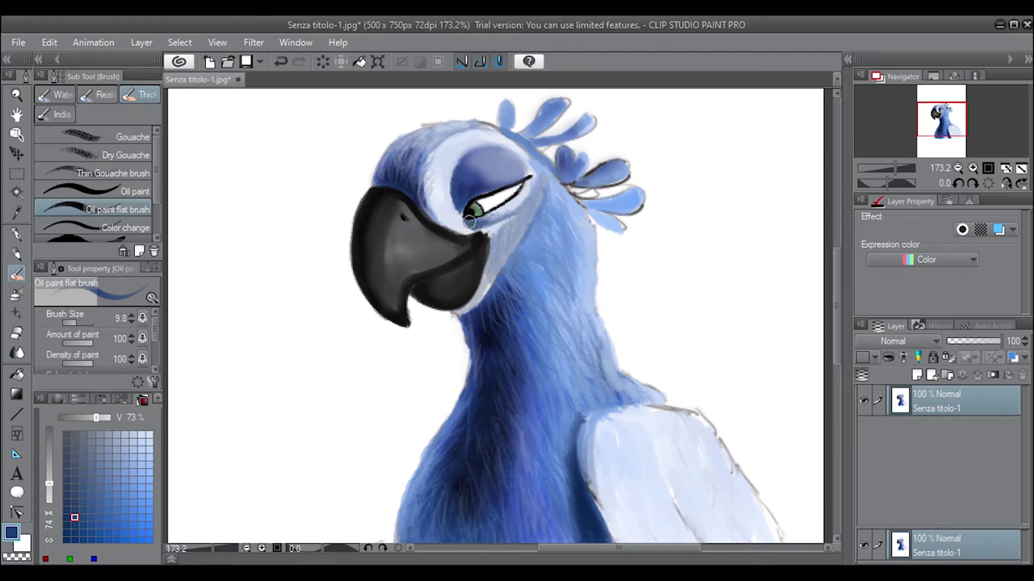
pyautogui.keyDown('alt'); pyautogui.click(456, 197); pyautogui.keyUp('alt')
pyautogui.keyDown('alt'); pyautogui.click(446, 218); pyautogui.keyUp('alt')
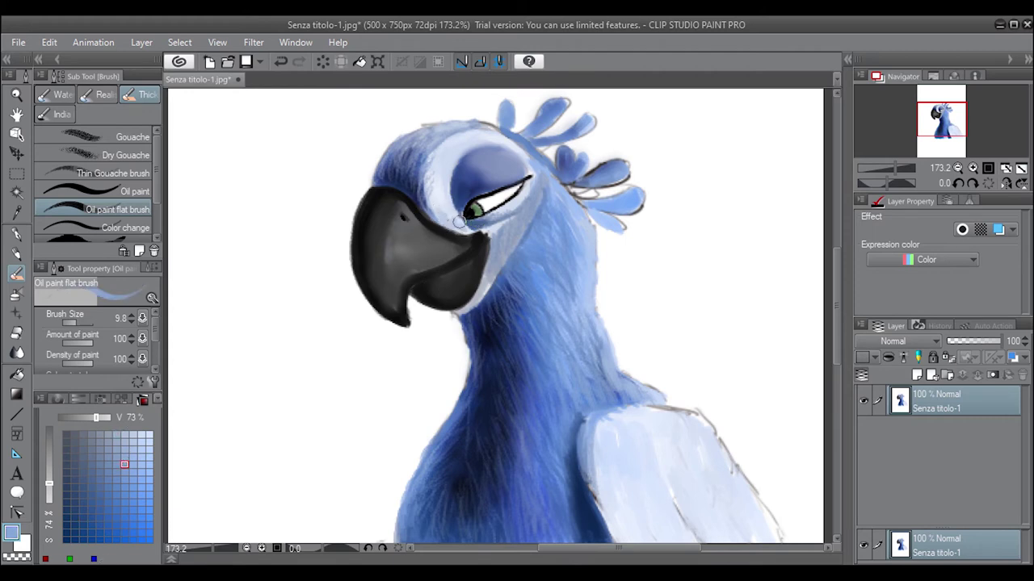
pyautogui.moveTo(456, 148); pyautogui.dragTo(449, 218)
pyautogui.keyDown('alt'); pyautogui.click(476, 207); pyautogui.keyUp('alt')
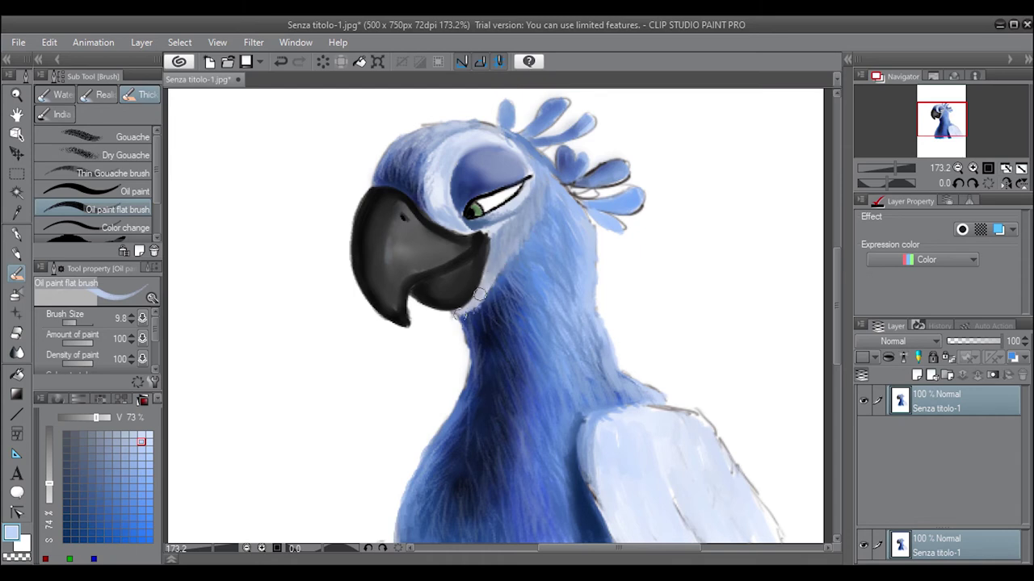
# - In light grey-blue, shade the eye white under the eyelid and highlight the upper and lower beak
pyautogui.keyDown('alt'); pyautogui.click(551, 252); pyautogui.keyUp('alt')
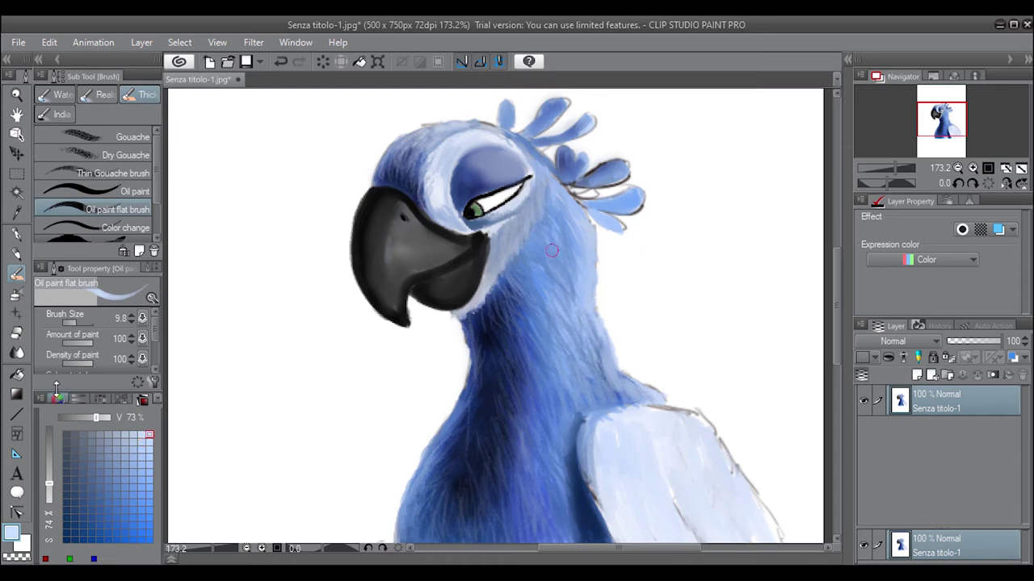
pyautogui.click(56, 399)
pyautogui.click(142, 399)
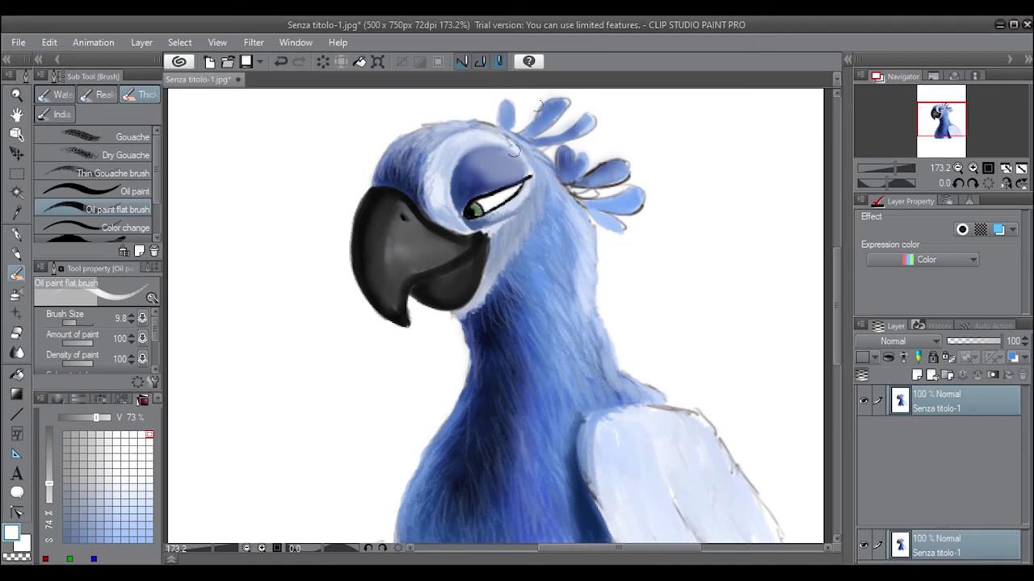
pyautogui.click(75, 480)
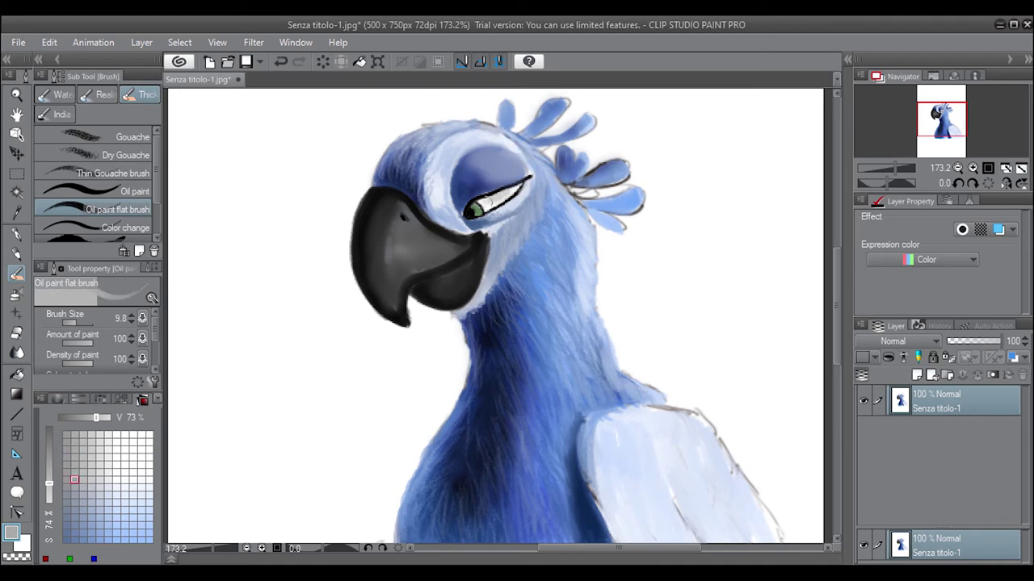
pyautogui.moveTo(487, 201); pyautogui.dragTo(517, 188)
pyautogui.moveTo(399, 226); pyautogui.dragTo(379, 250)
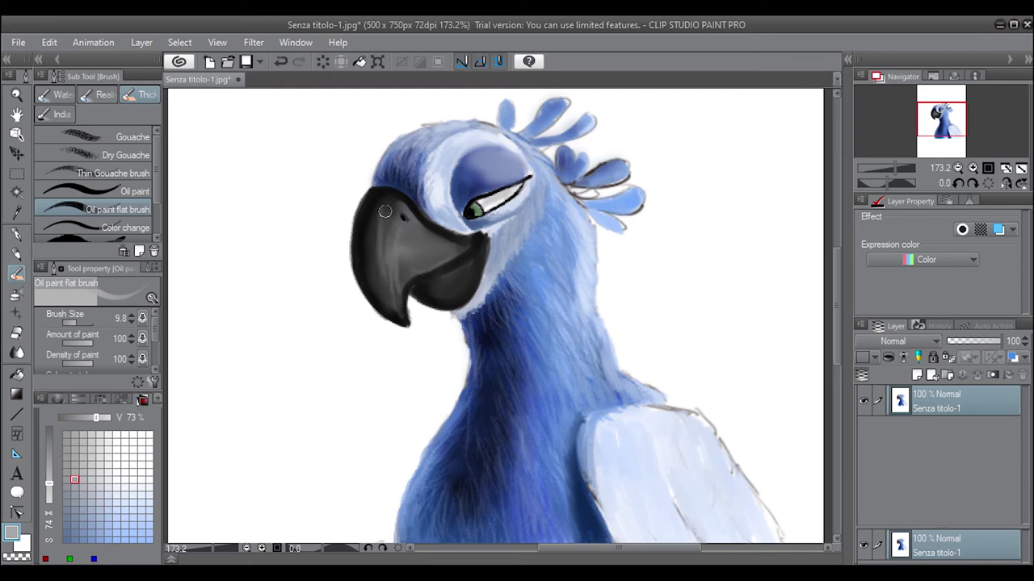
pyautogui.moveTo(384, 242)
pyautogui.mouseDown()
pyautogui.moveTo(398, 280)
pyautogui.moveTo(390, 228)
pyautogui.mouseUp()
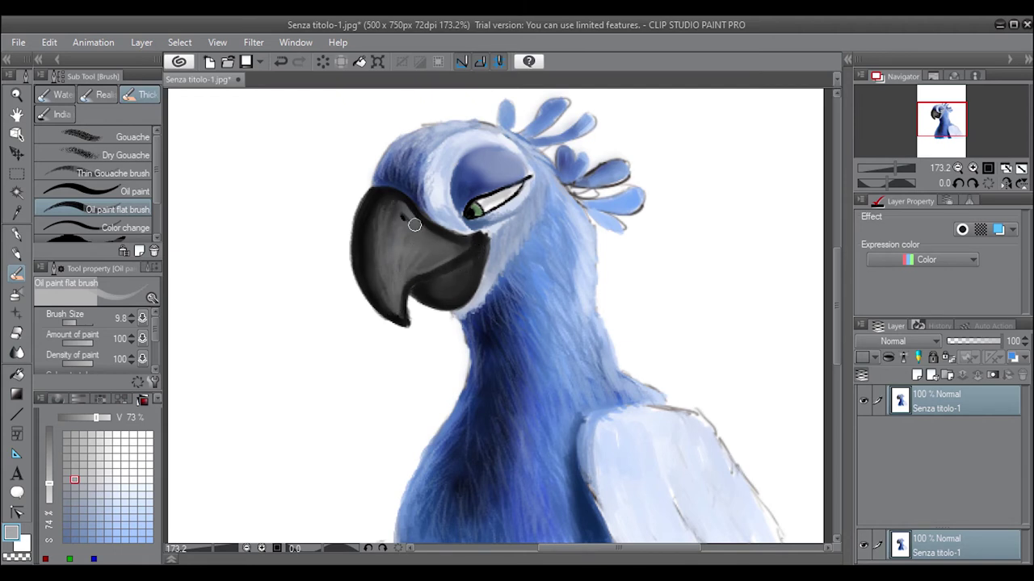
pyautogui.moveTo(467, 257)
pyautogui.mouseDown()
pyautogui.moveTo(453, 284)
pyautogui.moveTo(470, 245)
pyautogui.moveTo(449, 258)
pyautogui.mouseUp()
# - Spray soft dark-grey airbrush shadow over the upper beak near the nostril
pyautogui.press('j')
pyautogui.click(65, 399)
pyautogui.click(142, 399)
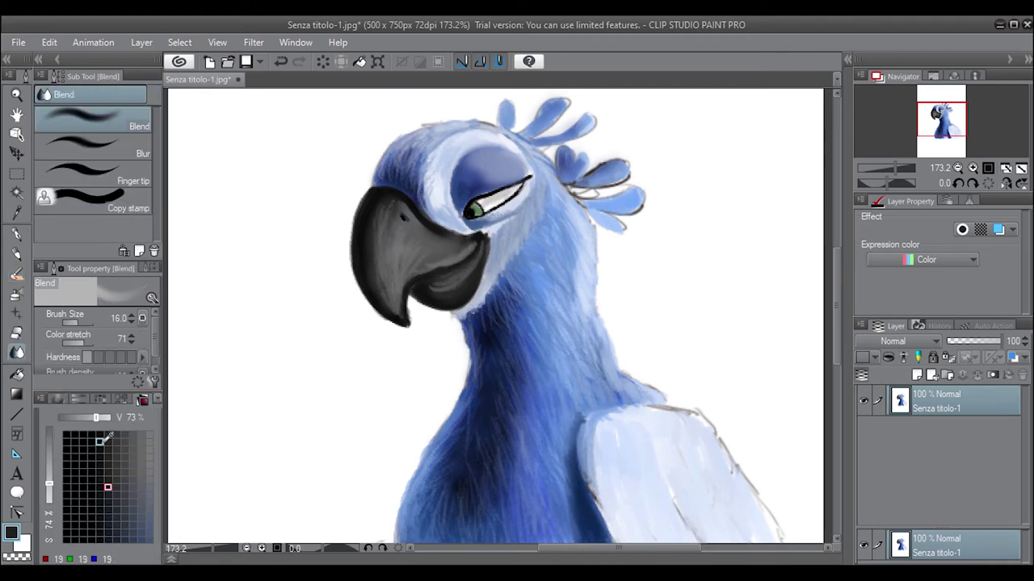
pyautogui.click(100, 441)
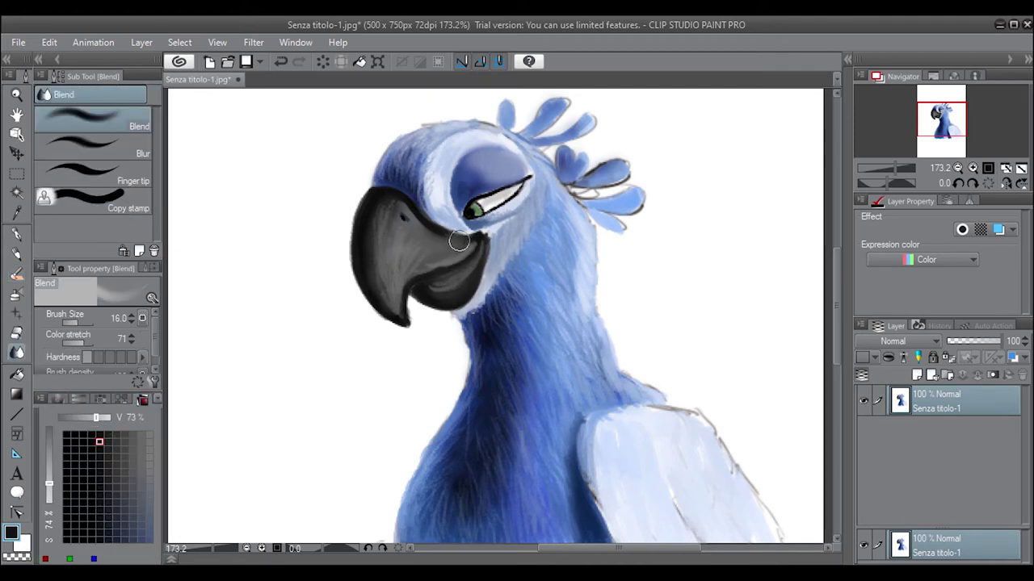
pyautogui.click(68, 471)
pyautogui.click(16, 293)
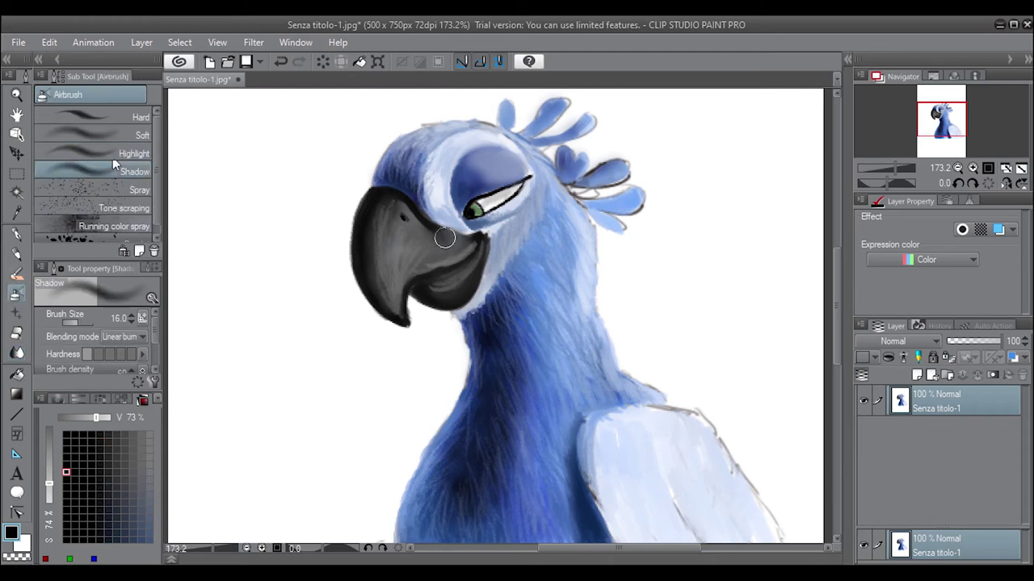
pyautogui.moveTo(444, 237)
pyautogui.mouseDown()
pyautogui.moveTo(373, 228)
pyautogui.moveTo(464, 252)
pyautogui.mouseUp()
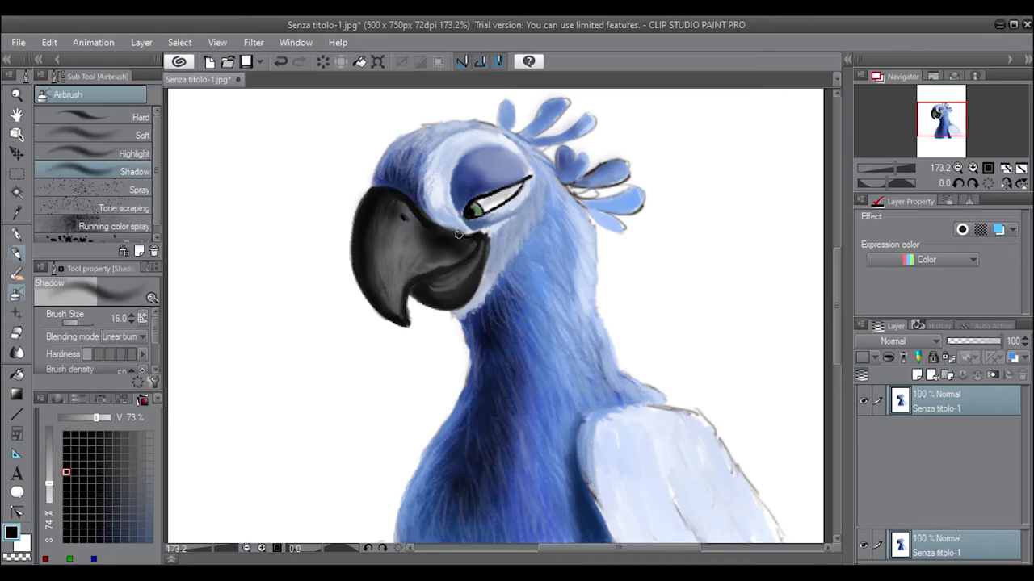
# - Set the mechanical pencil to size 2.9 and outline the beak's upper-left and lower-right edges
pyautogui.press('p')
pyautogui.click(70, 322)
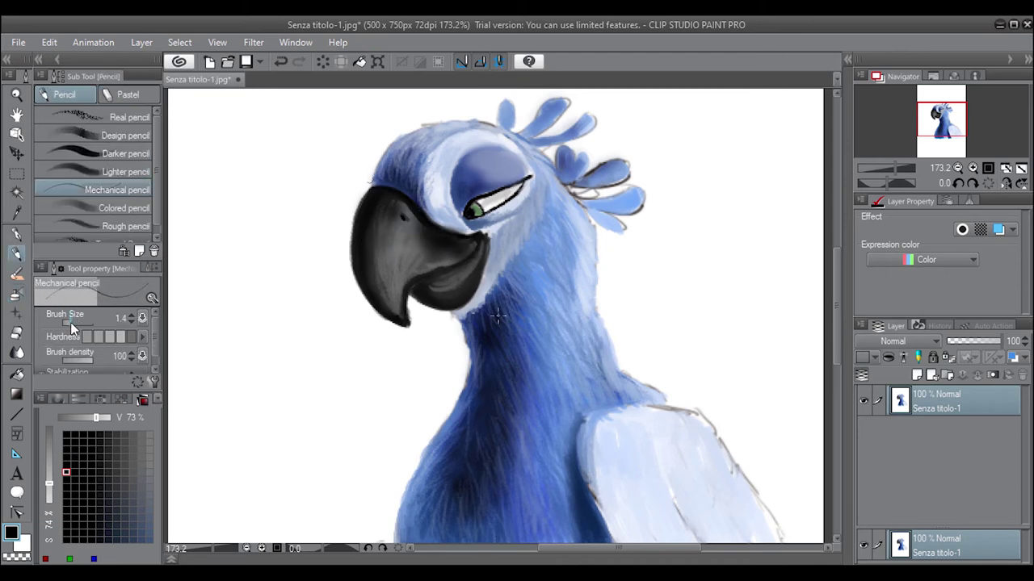
pyautogui.click(73, 323)
pyautogui.moveTo(360, 190); pyautogui.dragTo(351, 248)
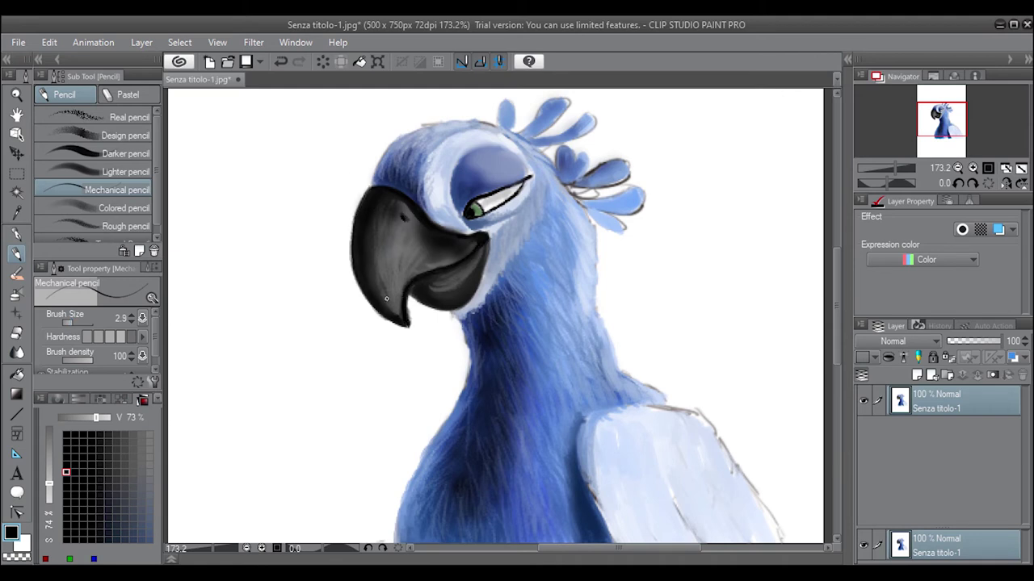
pyautogui.moveTo(487, 256); pyautogui.dragTo(458, 303)
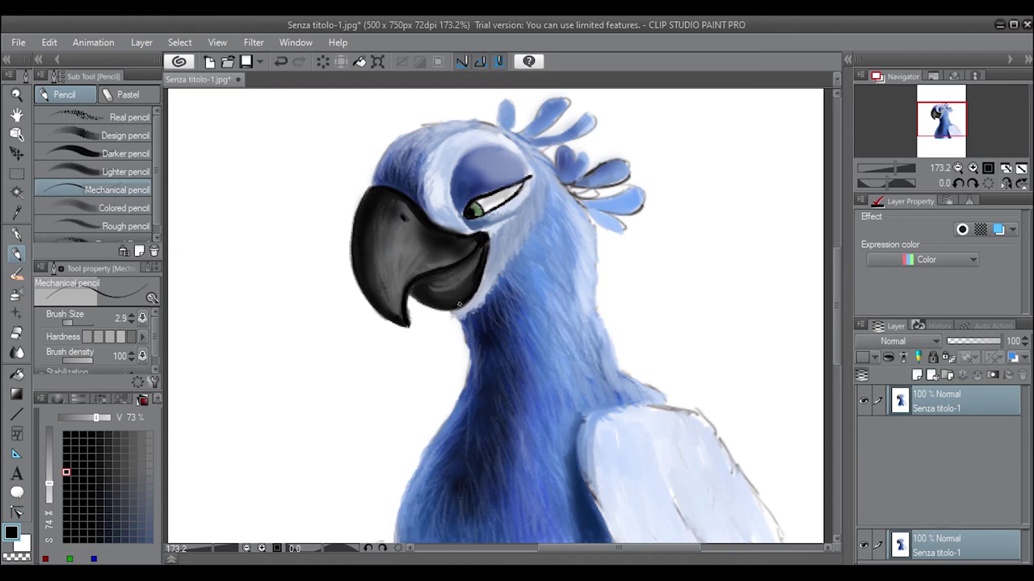
# - In dark navy, ink the crest feather's right edge and redraw the eyelid line above the eye
pyautogui.click(57, 400)
pyautogui.moveTo(122, 474); pyautogui.dragTo(118, 490)
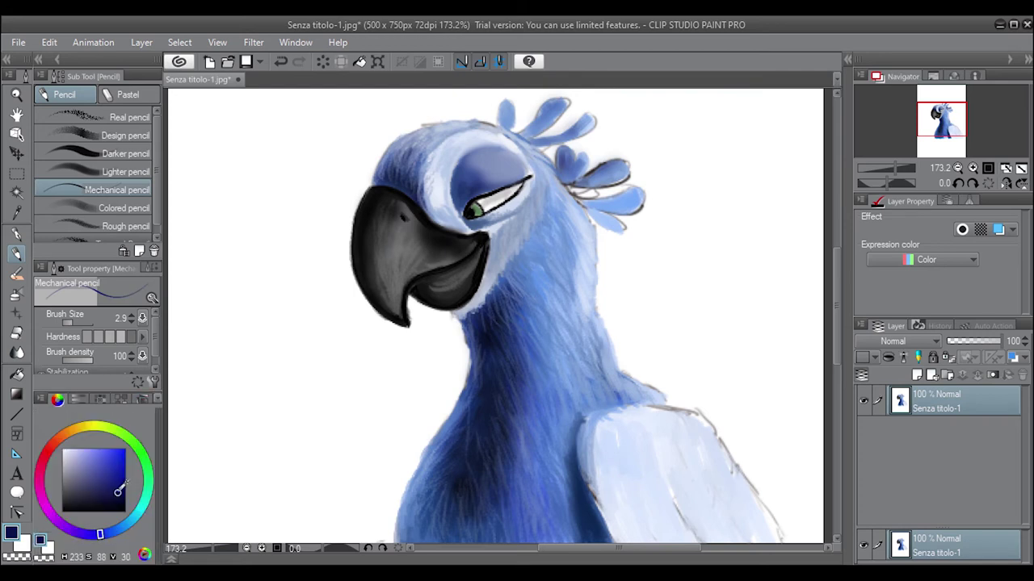
pyautogui.click(142, 399)
pyautogui.click(150, 477)
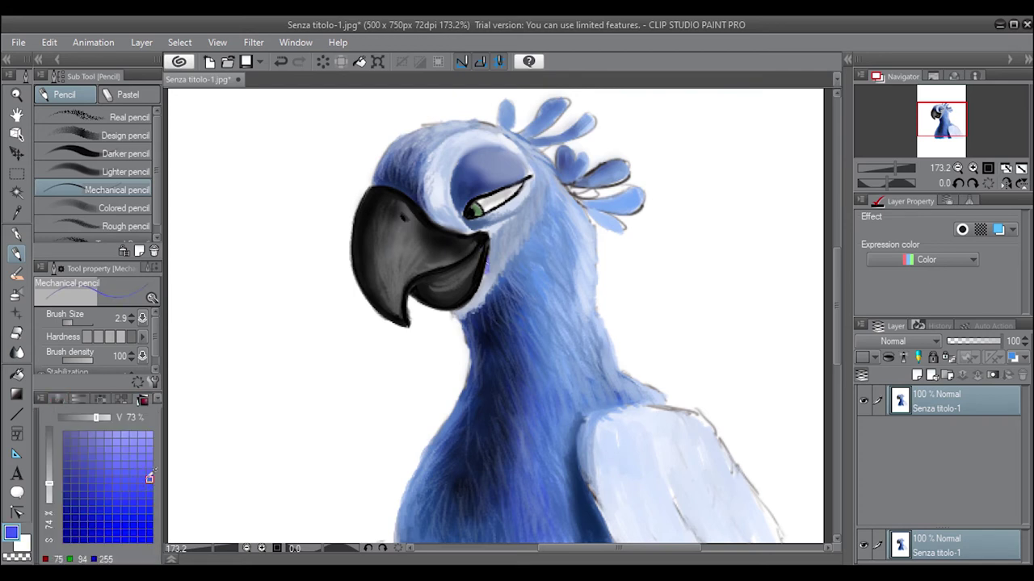
pyautogui.click(142, 399)
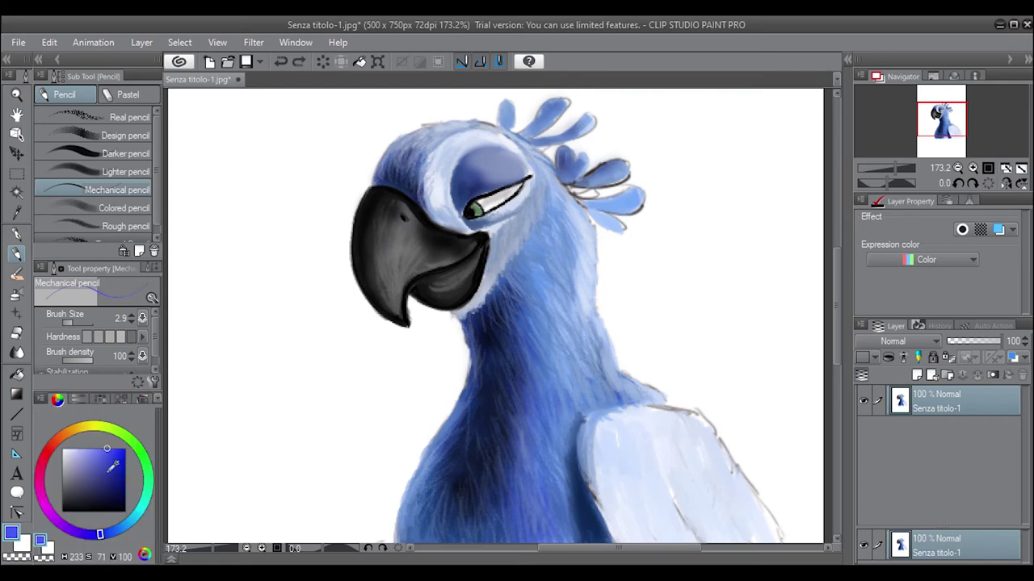
pyautogui.click(142, 399)
pyautogui.click(109, 441)
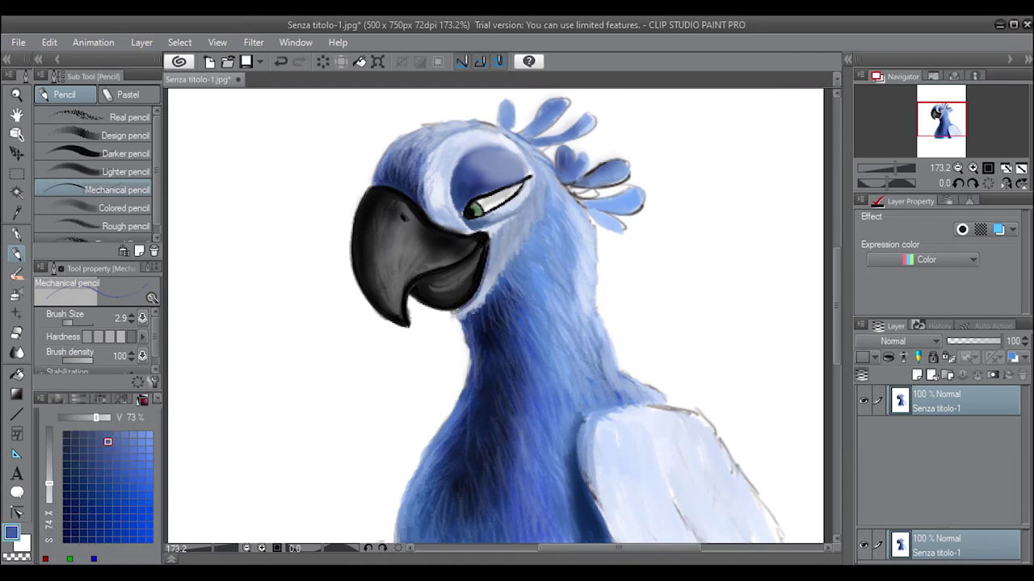
pyautogui.click(67, 539)
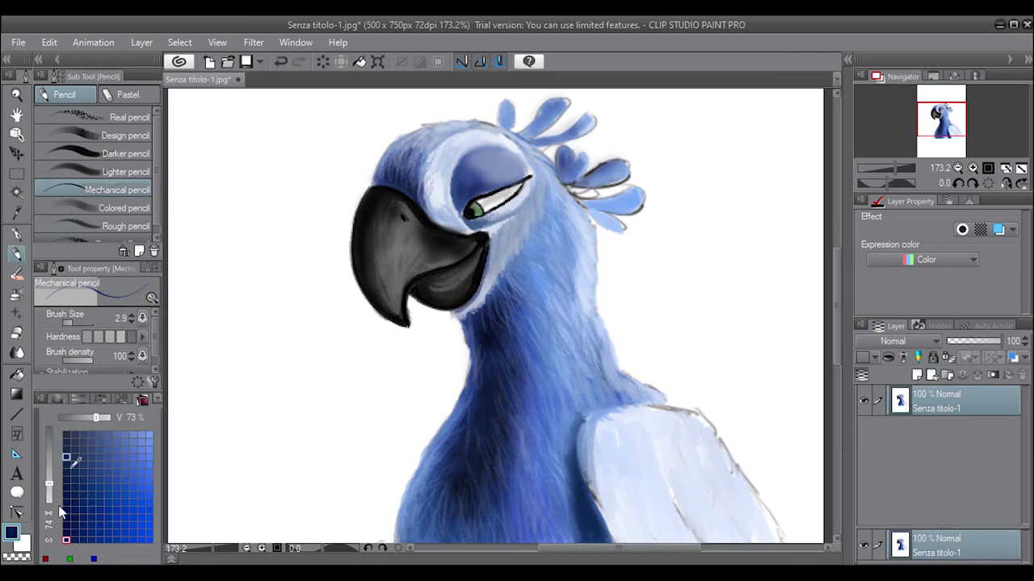
pyautogui.moveTo(625, 159); pyautogui.dragTo(630, 178)
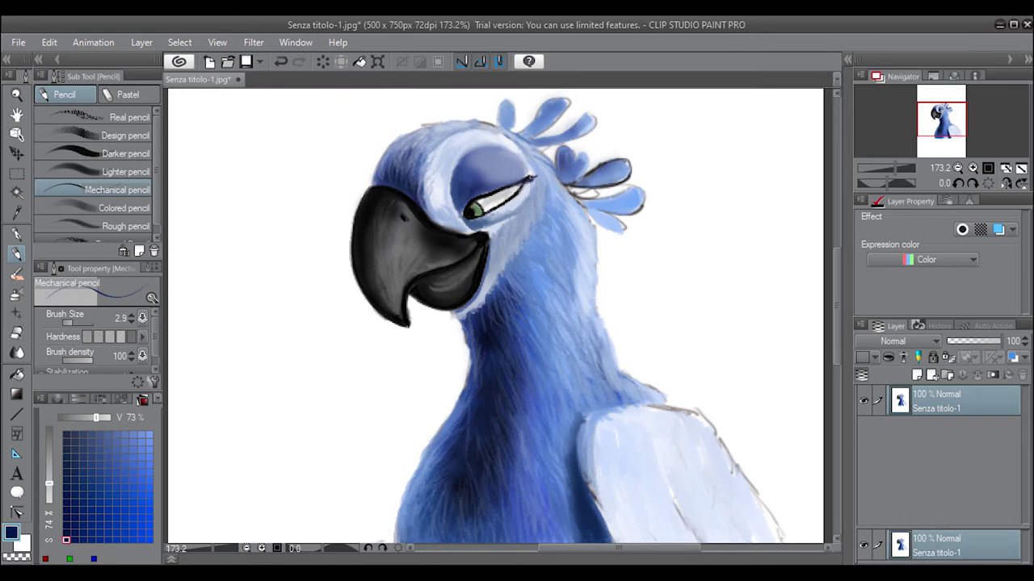
pyautogui.moveTo(533, 177); pyautogui.dragTo(506, 189)
pyautogui.click(58, 399)
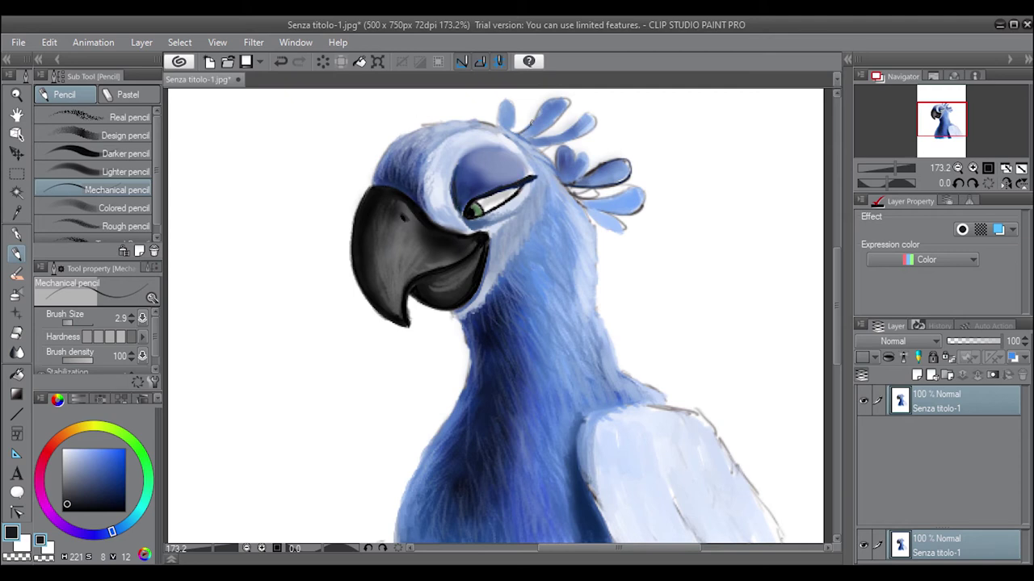
# - Trace dark pencil outlines around each crest feather
pyautogui.moveTo(565, 97)
pyautogui.mouseDown()
pyautogui.moveTo(539, 132)
pyautogui.moveTo(566, 100)
pyautogui.mouseUp()
pyautogui.moveTo(533, 142); pyautogui.dragTo(588, 121)
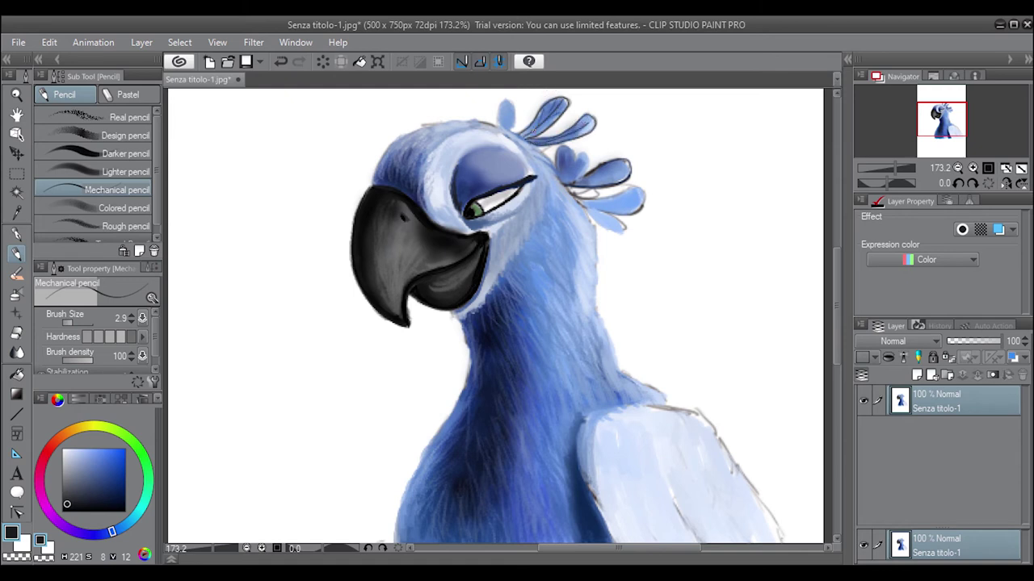
pyautogui.moveTo(502, 127); pyautogui.dragTo(517, 131)
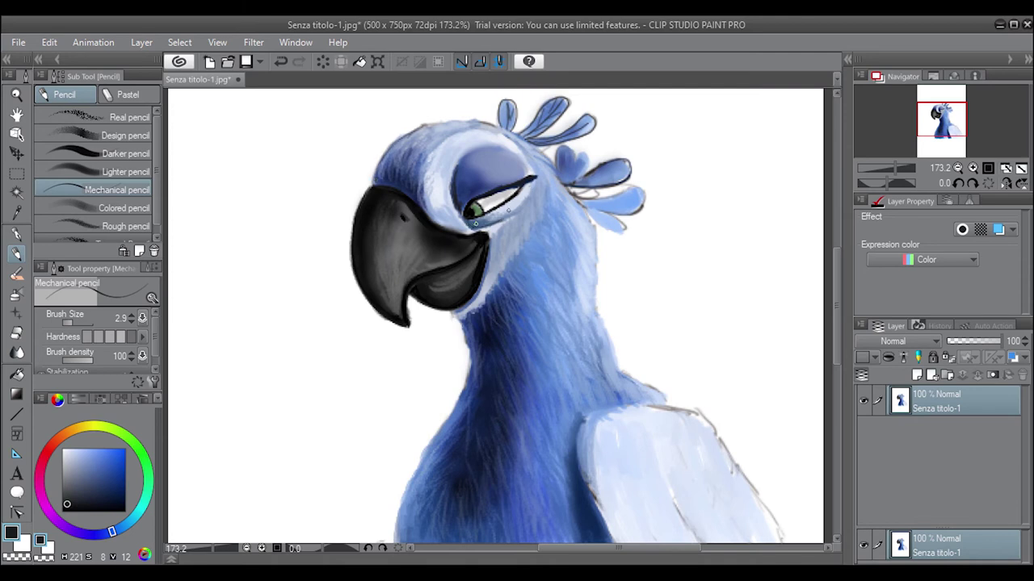
pyautogui.moveTo(572, 182)
pyautogui.mouseDown()
pyautogui.moveTo(627, 165)
pyautogui.moveTo(556, 165)
pyautogui.moveTo(643, 190)
pyautogui.moveTo(585, 195)
pyautogui.moveTo(612, 203)
pyautogui.moveTo(587, 213)
pyautogui.moveTo(585, 228)
pyautogui.mouseUp()
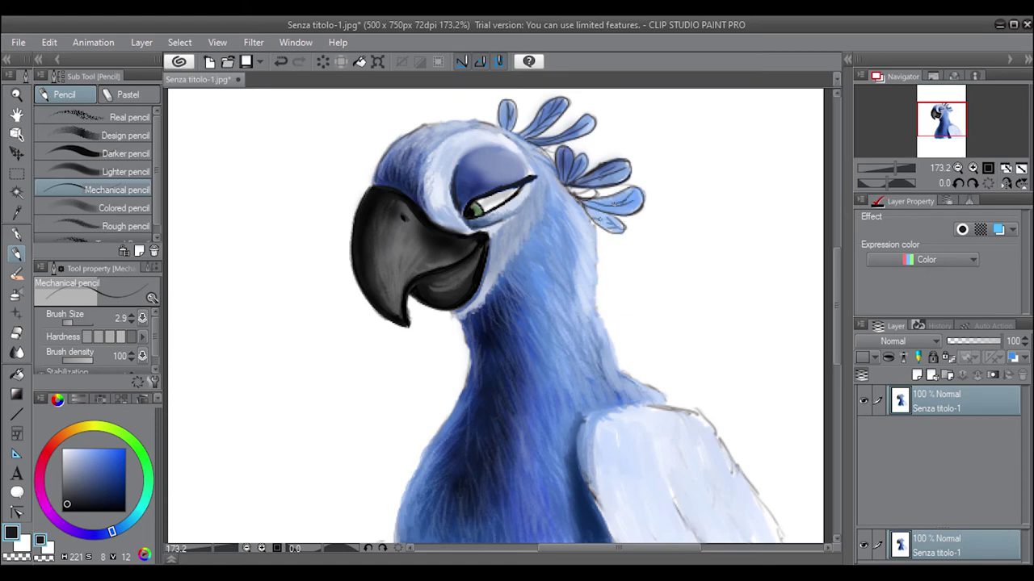
pyautogui.moveTo(624, 193)
pyautogui.mouseDown()
pyautogui.moveTo(586, 223)
pyautogui.moveTo(600, 202)
pyautogui.mouseUp()
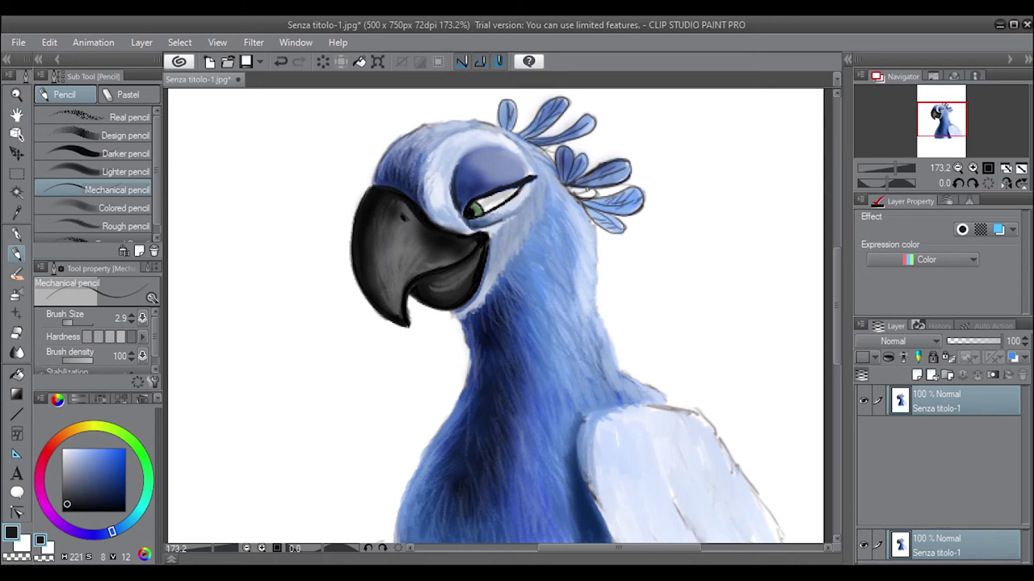
# - In a light colour, brighten the top crest outline and add fur strokes on the neck and below the eye
pyautogui.click(67, 455)
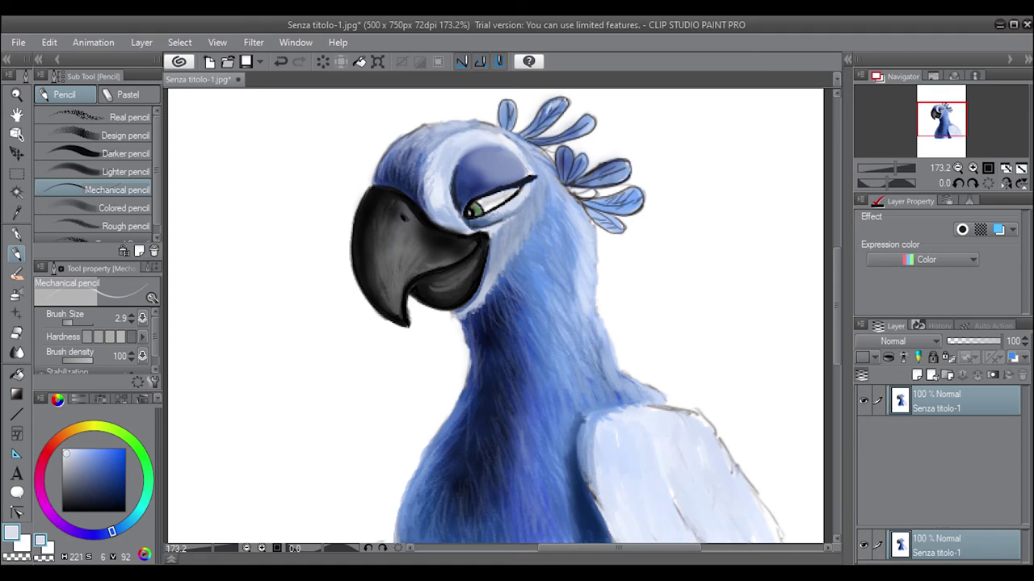
pyautogui.moveTo(567, 100); pyautogui.dragTo(546, 114)
pyautogui.moveTo(504, 280); pyautogui.dragTo(497, 259)
pyautogui.moveTo(504, 220); pyautogui.dragTo(480, 228)
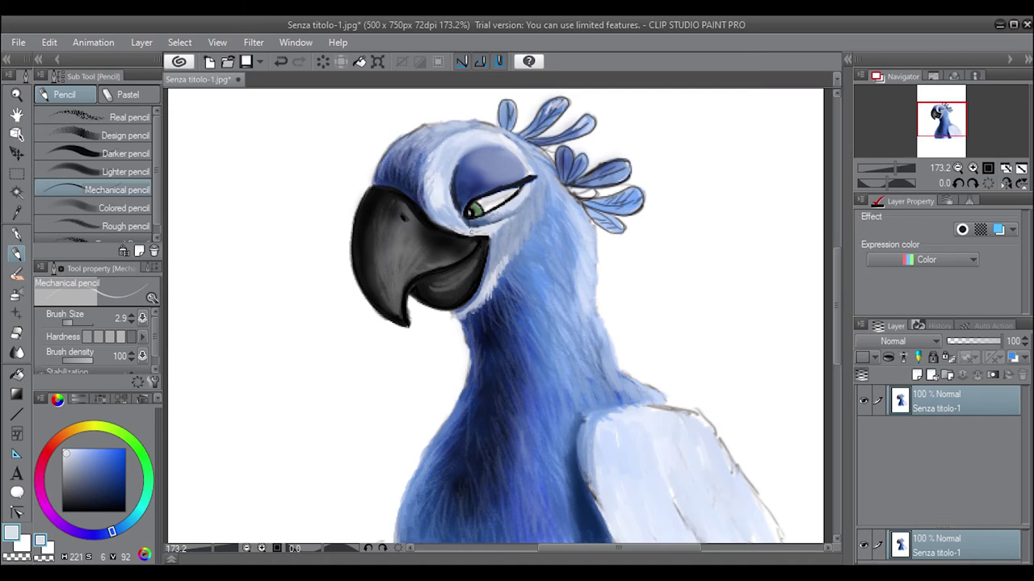
pyautogui.keyDown('alt'); pyautogui.click(488, 241); pyautogui.keyUp('alt')
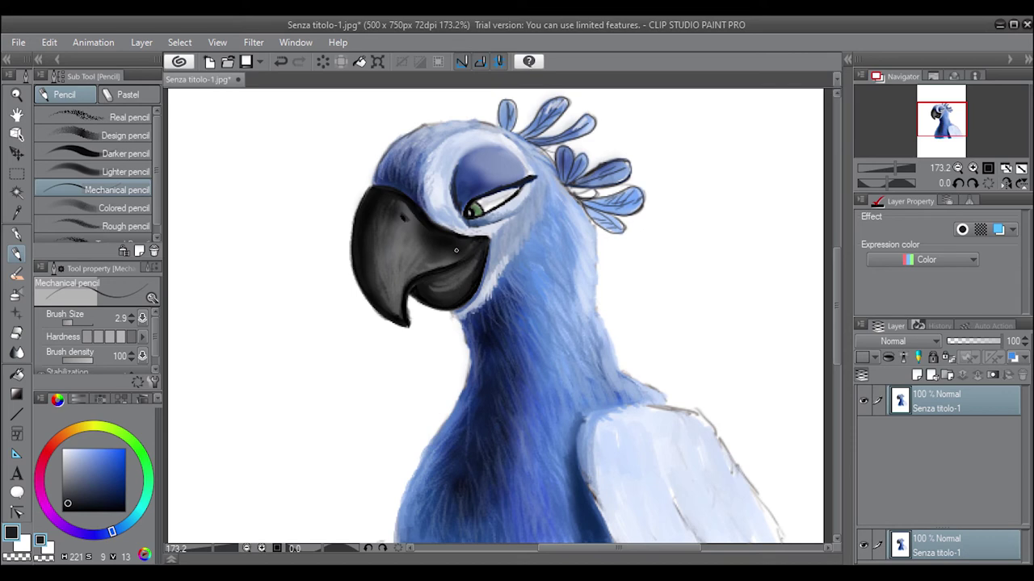
pyautogui.keyDown('alt'); pyautogui.click(467, 315); pyautogui.keyUp('alt')
pyautogui.keyDown('alt'); pyautogui.click(460, 325); pyautogui.keyUp('alt')
pyautogui.keyDown('alt'); pyautogui.click(460, 484); pyautogui.keyUp('alt')
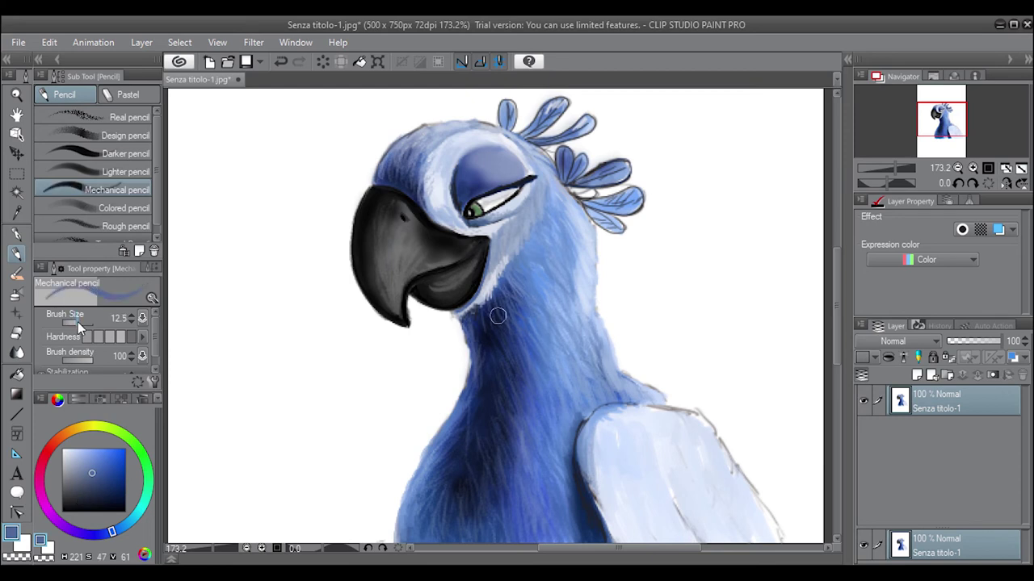
# - At brush size 9.8, paint blue along the wing edge and eyedrop a blue from the painting
pyautogui.click(77, 321)
pyautogui.keyDown('alt'); pyautogui.click(596, 476); pyautogui.keyUp('alt')
pyautogui.moveTo(602, 501)
pyautogui.mouseDown()
pyautogui.moveTo(585, 451)
pyautogui.moveTo(607, 525)
pyautogui.mouseUp()
pyautogui.keyDown('alt'); pyautogui.click(590, 468); pyautogui.keyUp('alt')
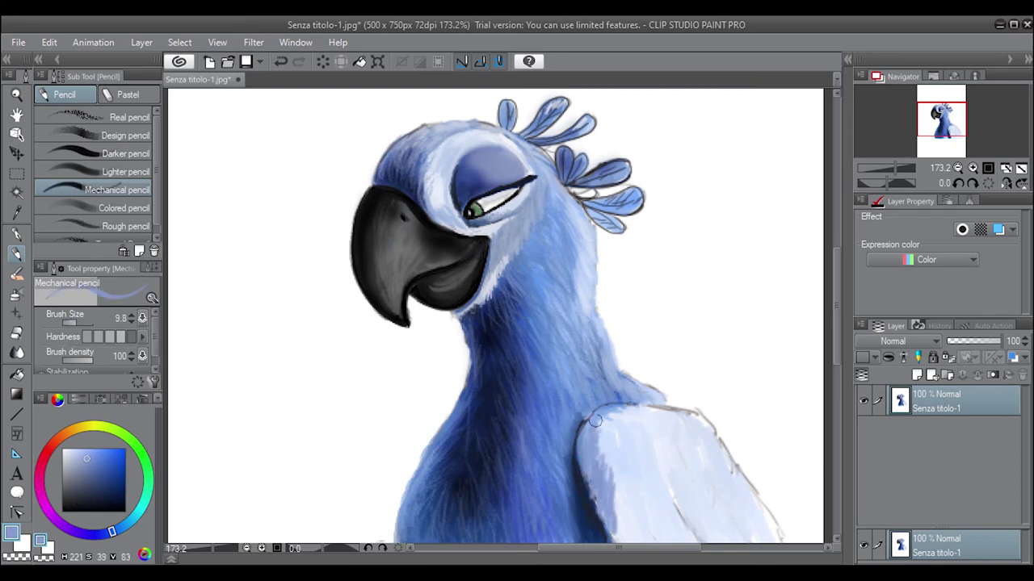
pyautogui.click(17, 212)
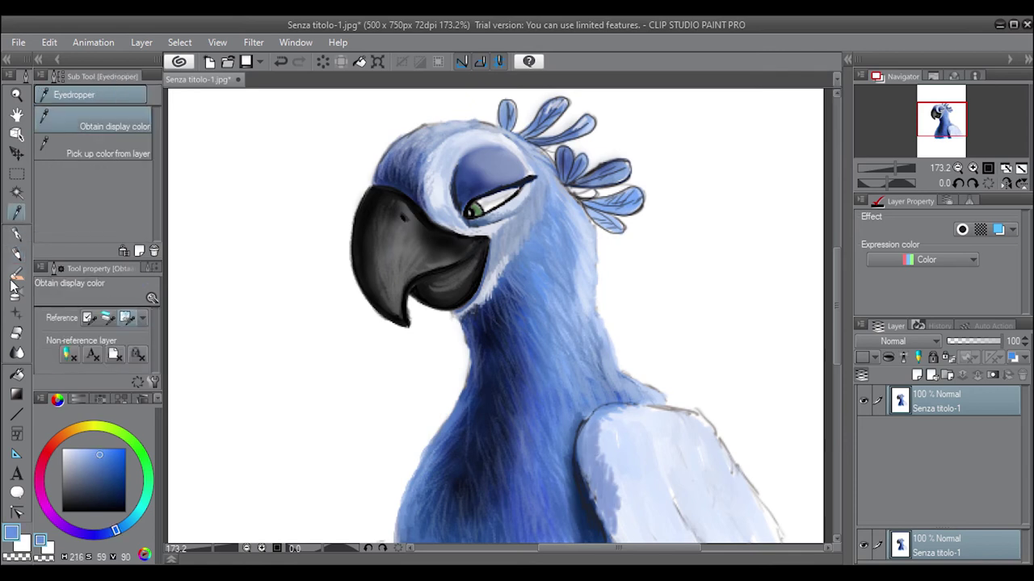
pyautogui.click(614, 509)
# - With the flat oil brush, paint mid-blue strokes across the pale wing and its right and lower parts
pyautogui.press('b')
pyautogui.moveTo(607, 437)
pyautogui.mouseDown()
pyautogui.moveTo(638, 485)
pyautogui.moveTo(698, 469)
pyautogui.moveTo(701, 436)
pyautogui.mouseUp()
pyautogui.moveTo(649, 401)
pyautogui.mouseDown()
pyautogui.moveTo(688, 446)
pyautogui.moveTo(638, 485)
pyautogui.mouseUp()
pyautogui.moveTo(696, 428)
pyautogui.mouseDown()
pyautogui.moveTo(731, 480)
pyautogui.moveTo(720, 527)
pyautogui.moveTo(702, 537)
pyautogui.mouseUp()
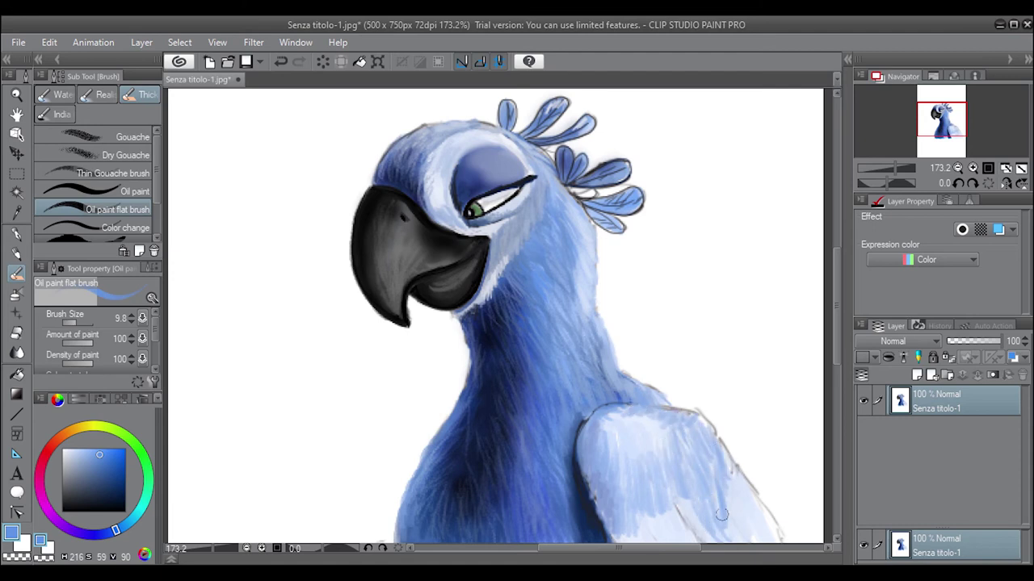
pyautogui.moveTo(727, 492)
pyautogui.mouseDown()
pyautogui.moveTo(719, 537)
pyautogui.moveTo(743, 529)
pyautogui.moveTo(744, 488)
pyautogui.moveTo(731, 538)
pyautogui.mouseUp()
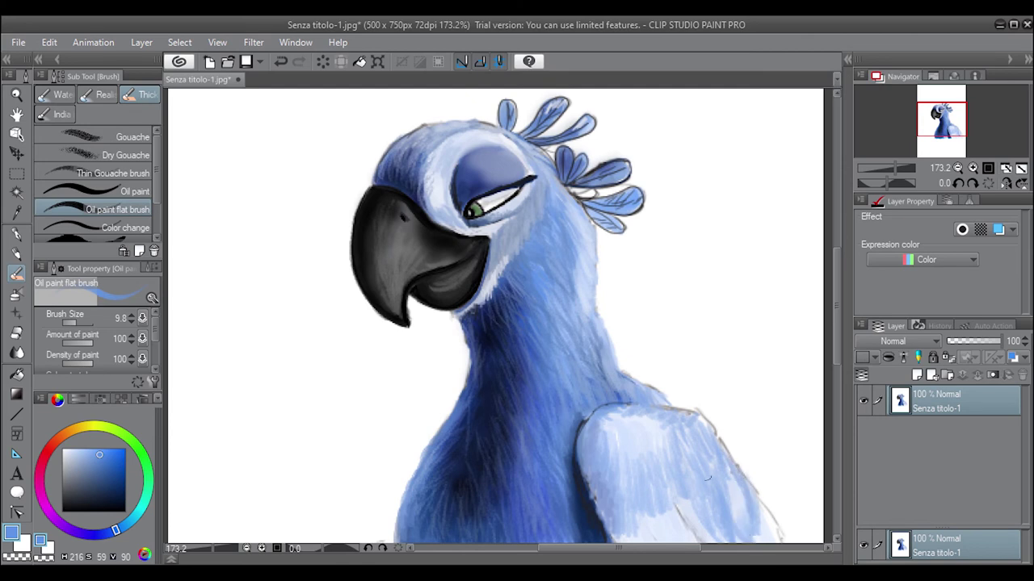
pyautogui.moveTo(747, 477); pyautogui.dragTo(739, 537)
pyautogui.moveTo(699, 502)
pyautogui.mouseDown()
pyautogui.moveTo(690, 541)
pyautogui.moveTo(634, 539)
pyautogui.mouseUp()
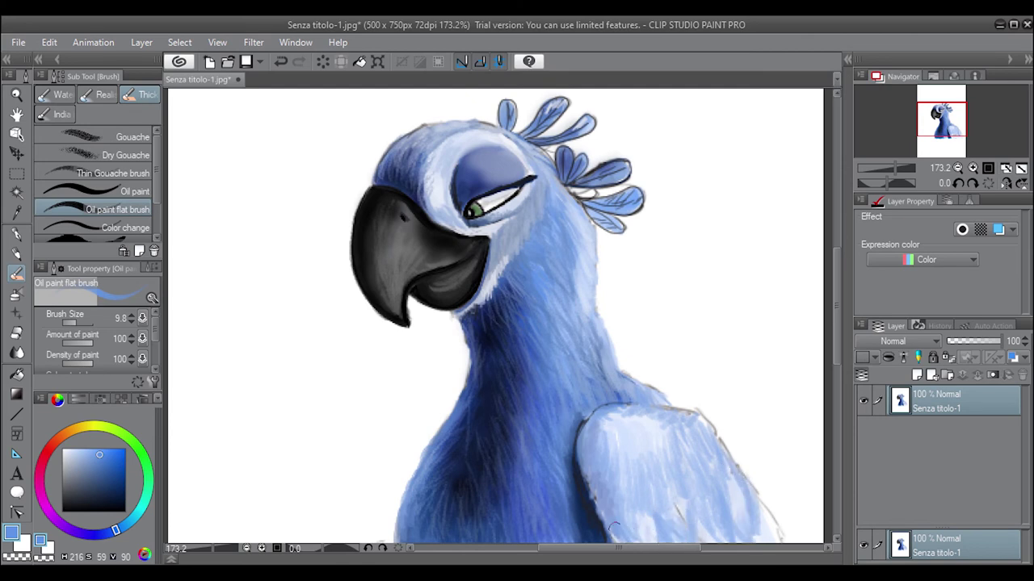
# - Pick a darker blue and darken the lower wing and its left edge
pyautogui.click(143, 398)
pyautogui.click(55, 396)
pyautogui.click(78, 399)
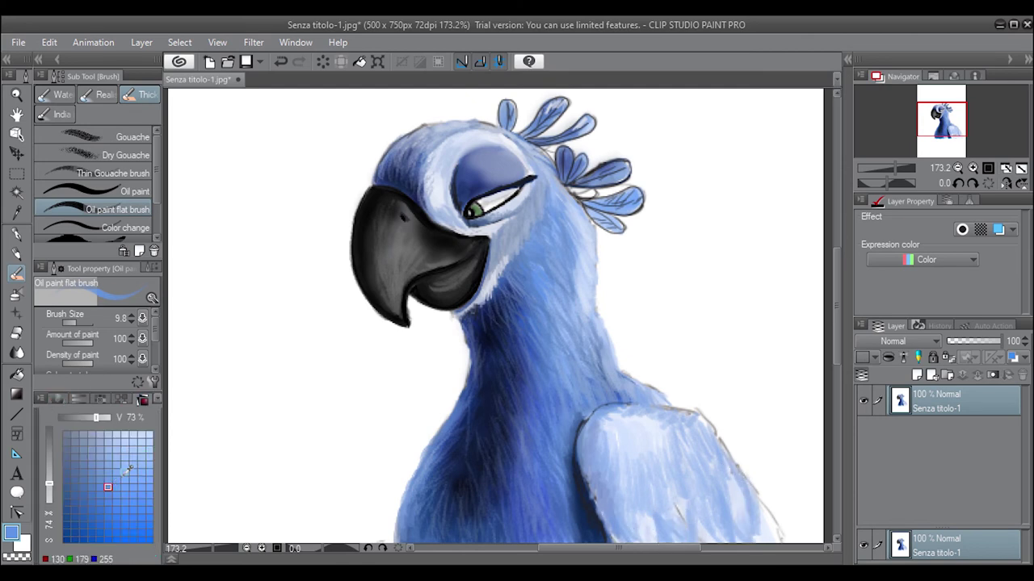
pyautogui.click(55, 399)
pyautogui.moveTo(602, 491)
pyautogui.mouseDown()
pyautogui.moveTo(618, 537)
pyautogui.moveTo(656, 504)
pyautogui.moveTo(670, 537)
pyautogui.mouseUp()
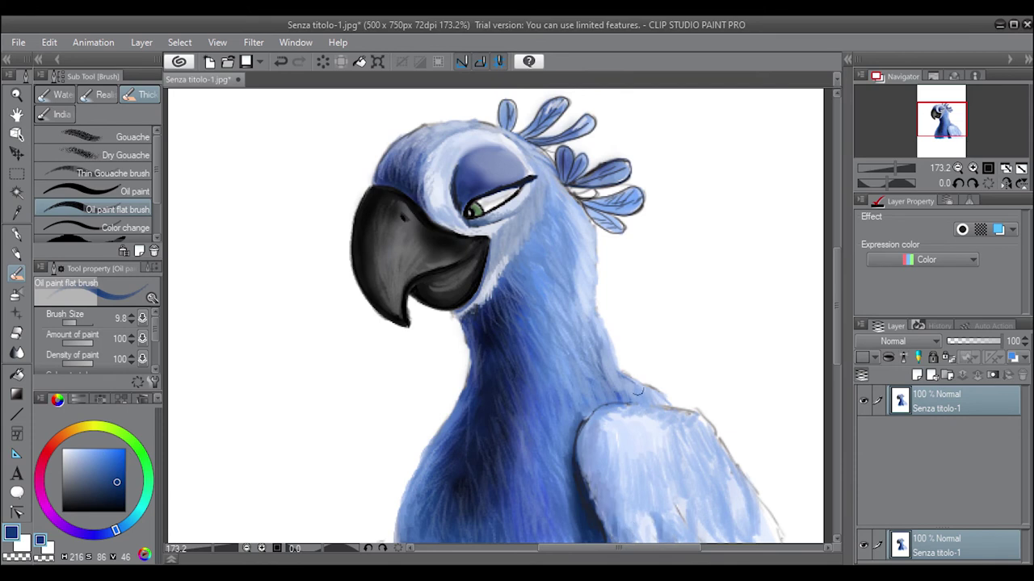
pyautogui.moveTo(587, 465); pyautogui.dragTo(595, 491)
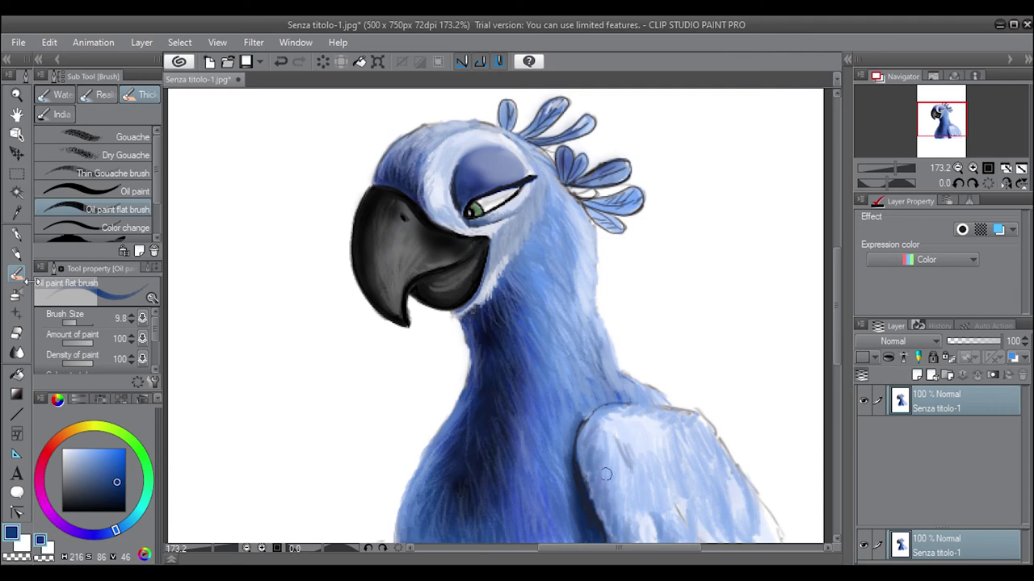
# - Sample a light blue and fill the shoulder out to its outline
pyautogui.keyDown('alt'); pyautogui.click(605, 474); pyautogui.keyUp('alt')
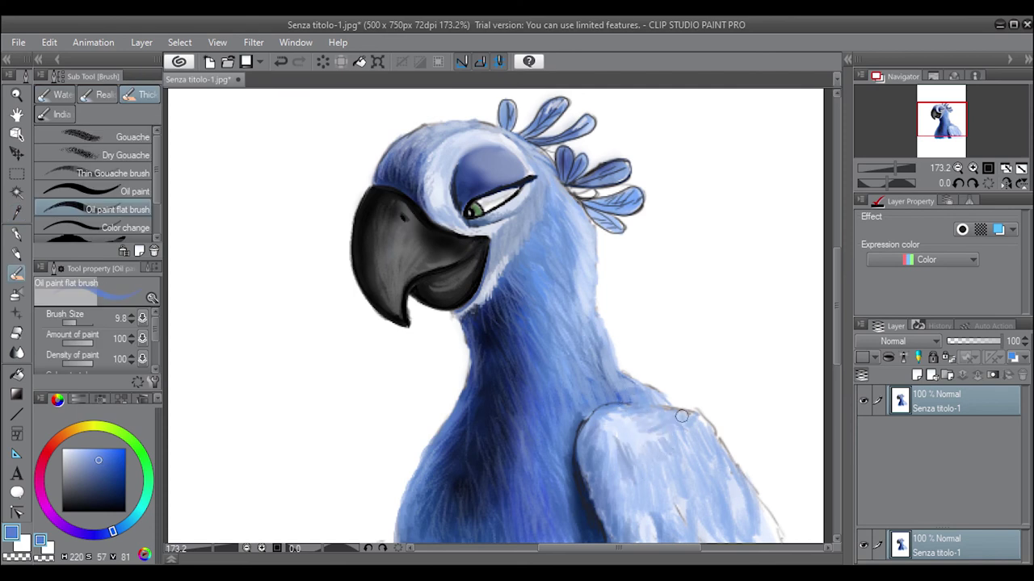
pyautogui.moveTo(708, 429); pyautogui.dragTo(774, 535)
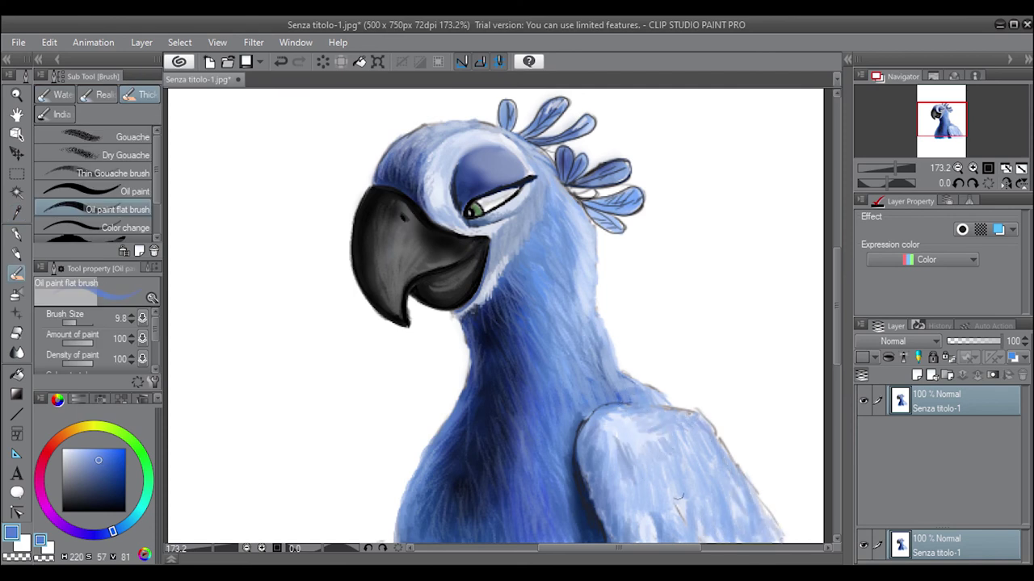
pyautogui.moveTo(710, 517)
pyautogui.mouseDown()
pyautogui.moveTo(652, 519)
pyautogui.moveTo(682, 496)
pyautogui.moveTo(684, 507)
pyautogui.mouseUp()
# - Paint darker blue curved feather strokes on the wing and its lower-right area
pyautogui.click(142, 399)
pyautogui.click(66, 540)
pyautogui.moveTo(701, 459); pyautogui.dragTo(683, 512)
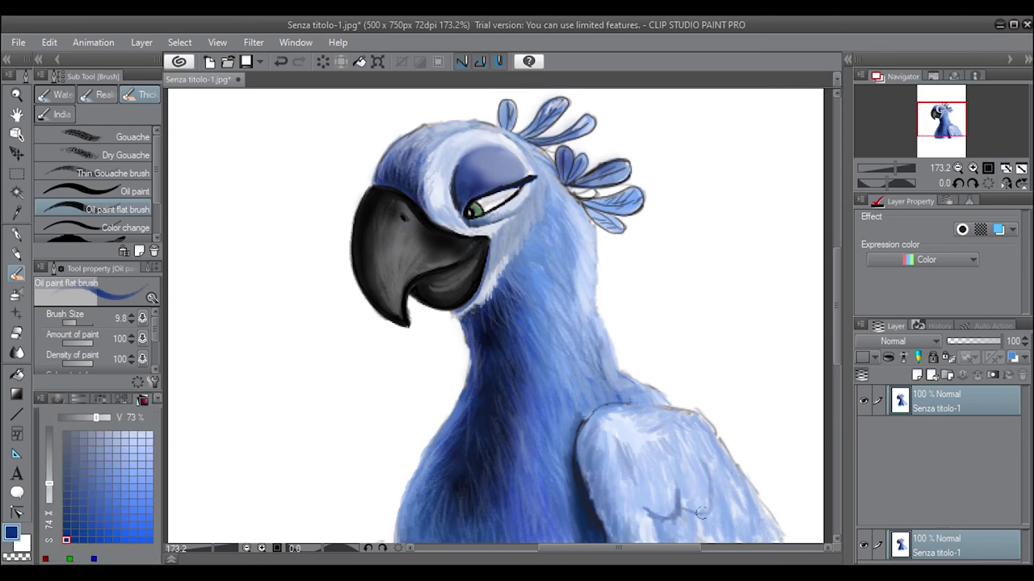
pyautogui.moveTo(698, 478)
pyautogui.mouseDown()
pyautogui.moveTo(713, 511)
pyautogui.moveTo(701, 521)
pyautogui.moveTo(726, 541)
pyautogui.mouseUp()
pyautogui.moveTo(764, 507); pyautogui.dragTo(757, 539)
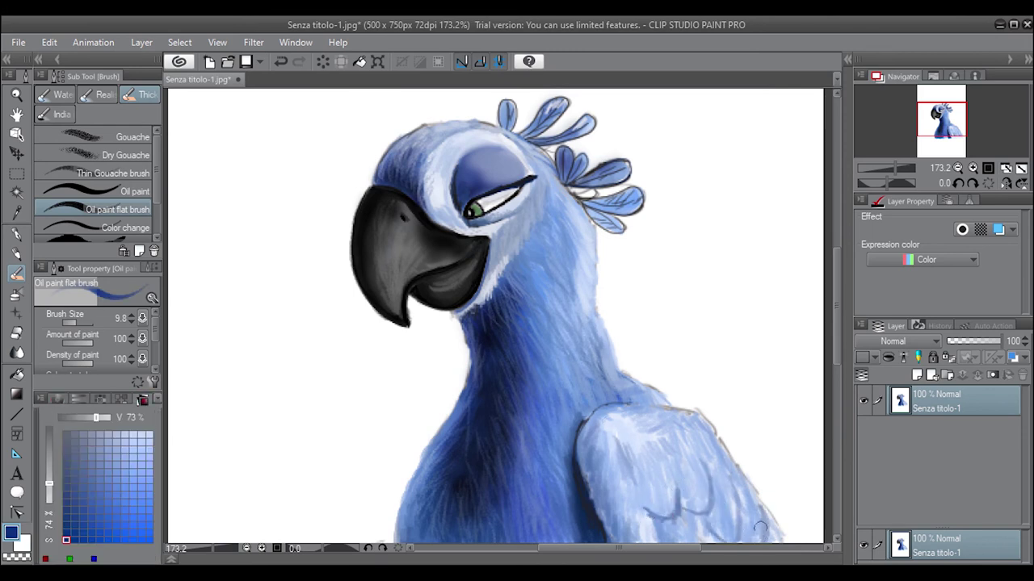
pyautogui.moveTo(736, 495)
pyautogui.mouseDown()
pyautogui.moveTo(709, 527)
pyautogui.moveTo(766, 541)
pyautogui.mouseUp()
# - Using Color Set blues, stroke the wing's left edge and darken the upper wing and shoulder outline
pyautogui.click(57, 399)
pyautogui.click(142, 399)
pyautogui.click(99, 472)
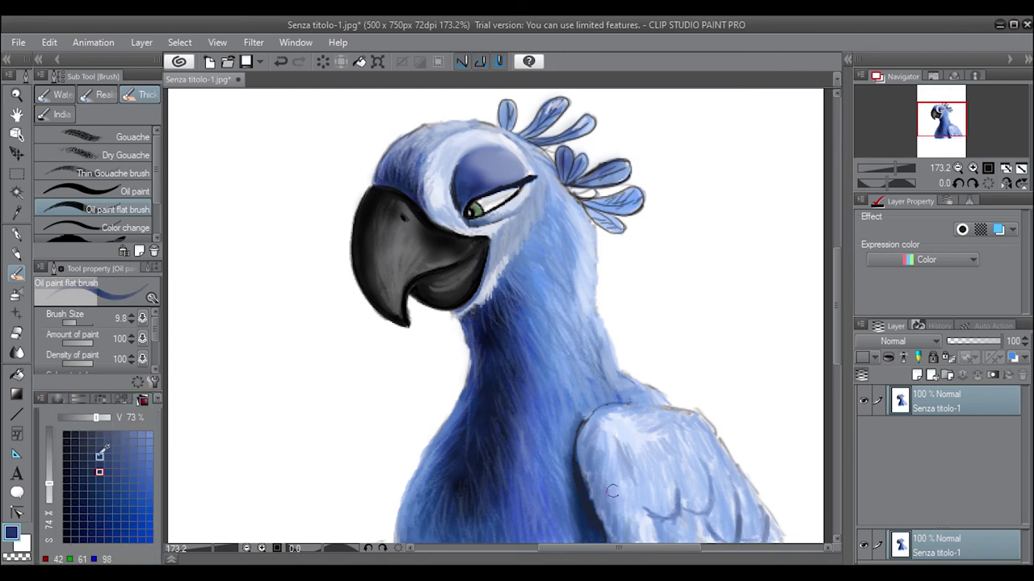
pyautogui.moveTo(608, 491)
pyautogui.mouseDown()
pyautogui.moveTo(604, 452)
pyautogui.moveTo(618, 514)
pyautogui.mouseUp()
pyautogui.click(108, 471)
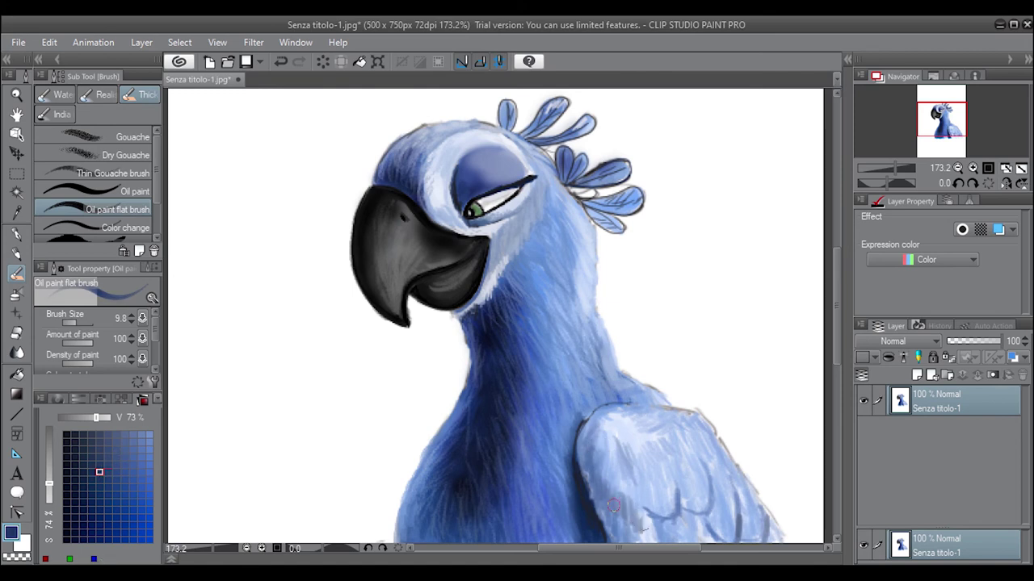
pyautogui.moveTo(606, 453)
pyautogui.mouseDown()
pyautogui.moveTo(602, 420)
pyautogui.moveTo(618, 411)
pyautogui.moveTo(610, 408)
pyautogui.moveTo(607, 437)
pyautogui.moveTo(629, 436)
pyautogui.moveTo(638, 414)
pyautogui.moveTo(650, 432)
pyautogui.moveTo(679, 412)
pyautogui.mouseUp()
pyautogui.click(123, 464)
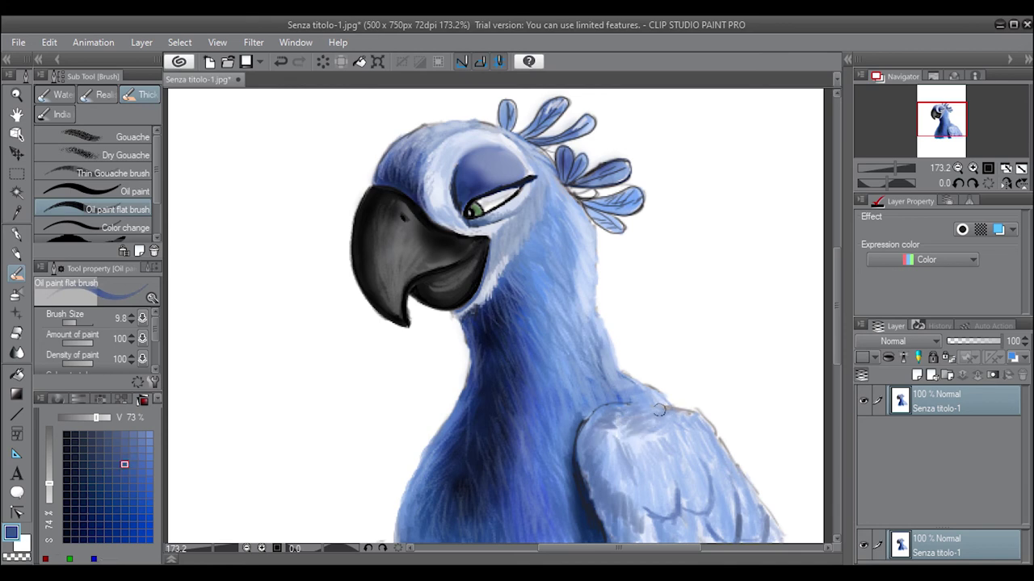
pyautogui.moveTo(609, 411); pyautogui.dragTo(645, 409)
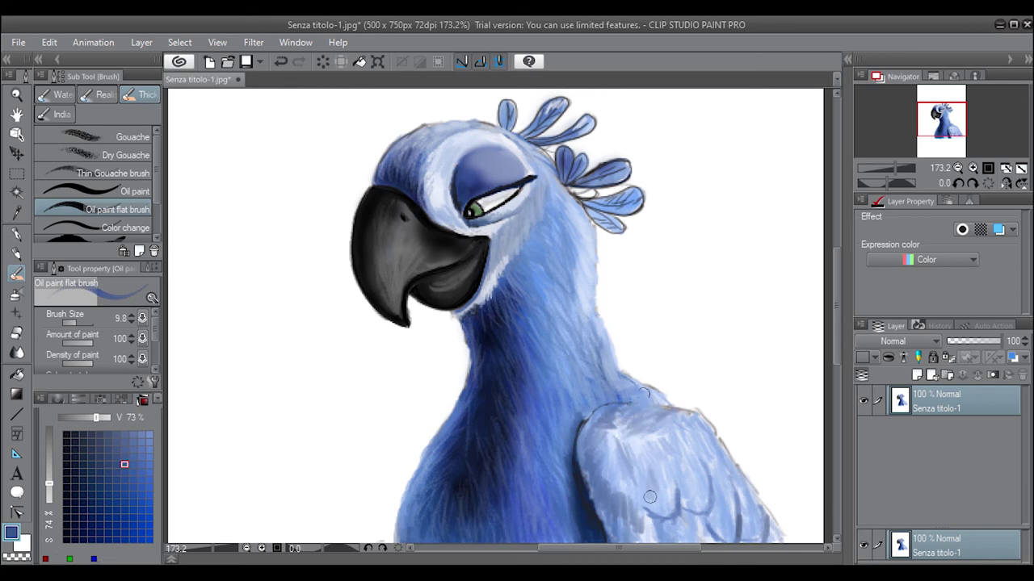
# - Add dark curved strokes across the lower wing and along its right edge
pyautogui.moveTo(637, 502); pyautogui.dragTo(685, 503)
pyautogui.moveTo(691, 464); pyautogui.dragTo(731, 529)
pyautogui.moveTo(734, 480); pyautogui.dragTo(760, 524)
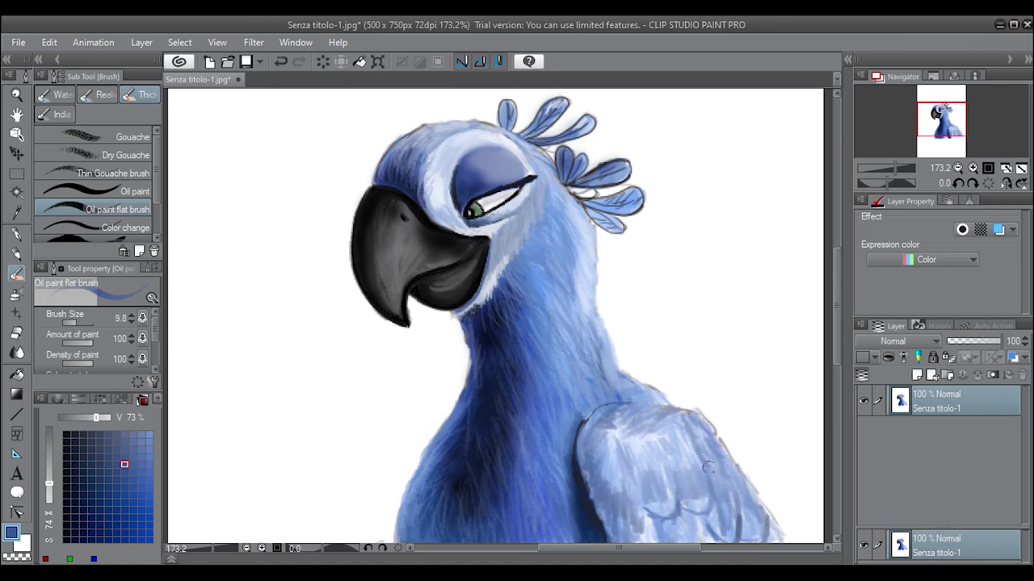
pyautogui.click(57, 399)
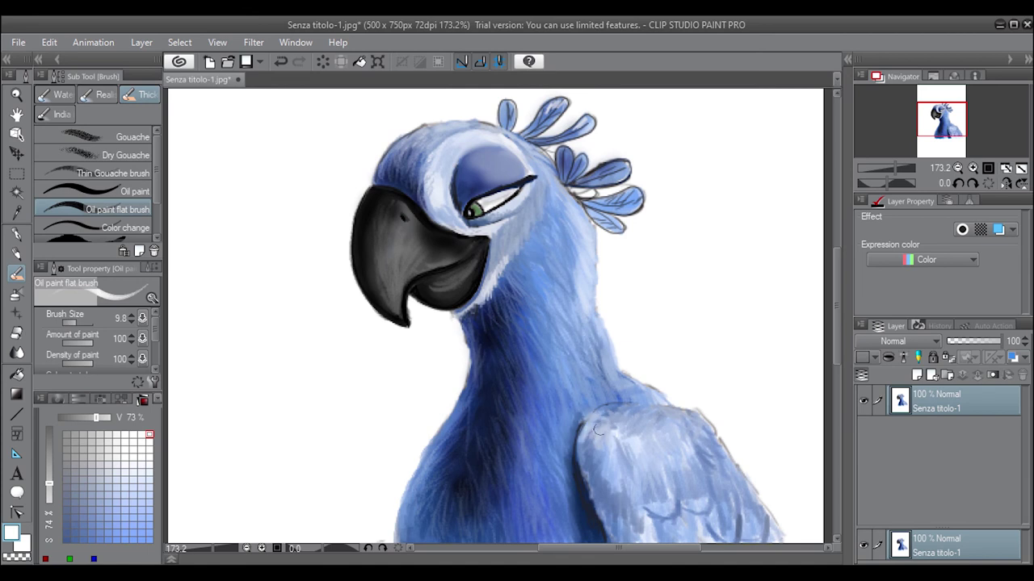
# - Drop the flat oil brush to size 4.8 and load pure white (255, 255, 255) from the swatches
pyautogui.click(71, 322)
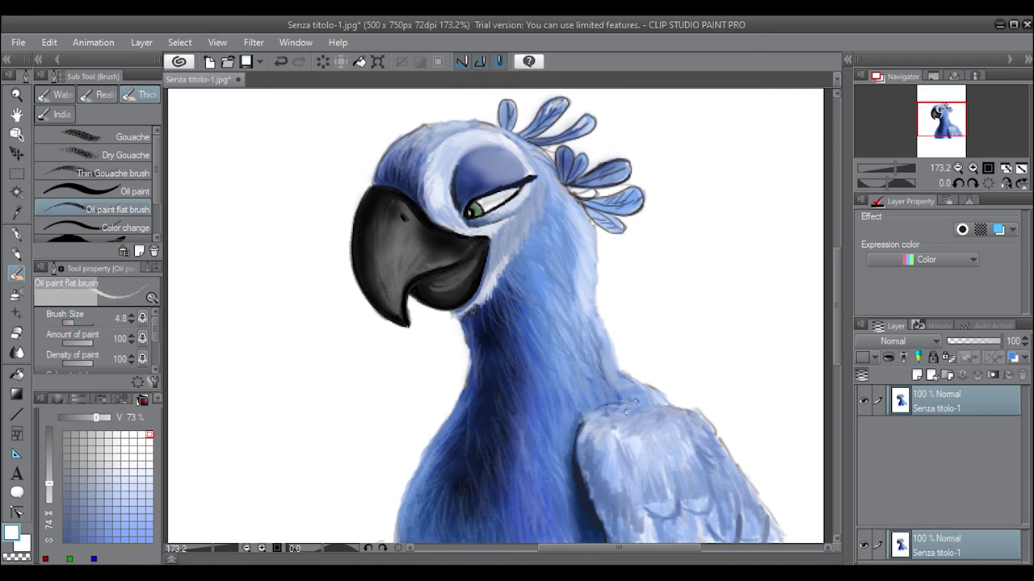
pyautogui.click(57, 399)
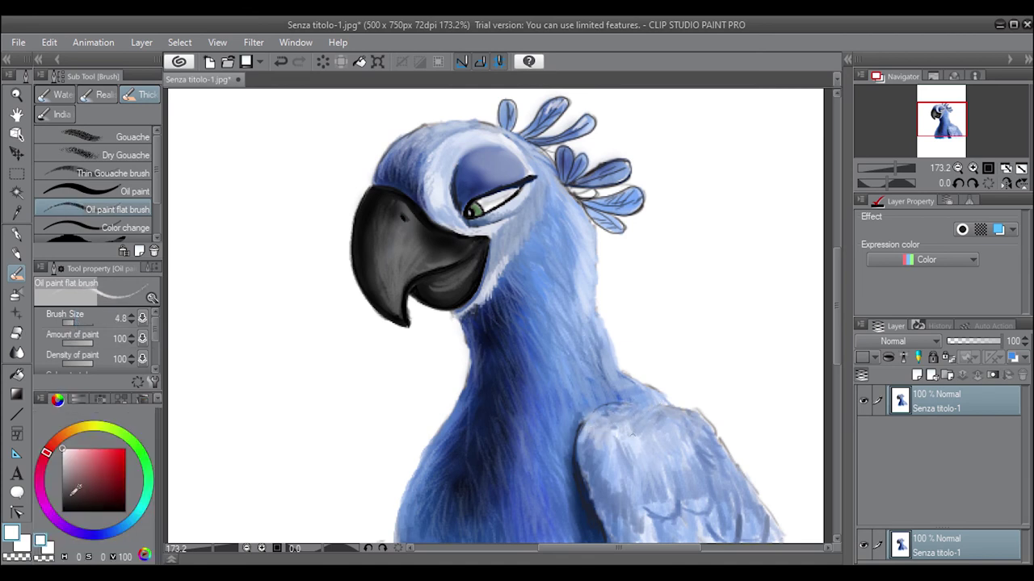
pyautogui.click(142, 399)
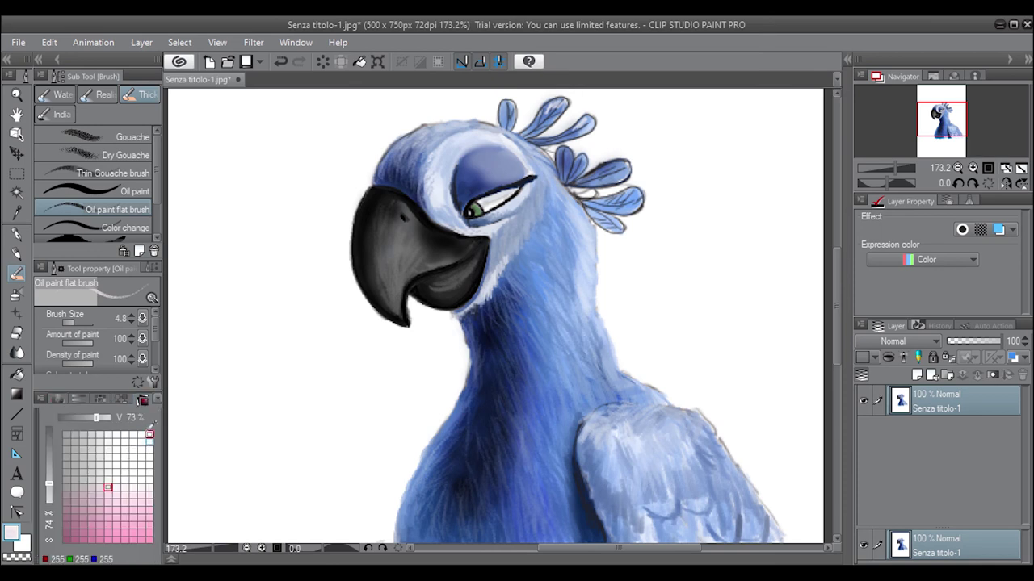
pyautogui.keyDown('alt'); pyautogui.click(641, 403); pyautogui.keyUp('alt')
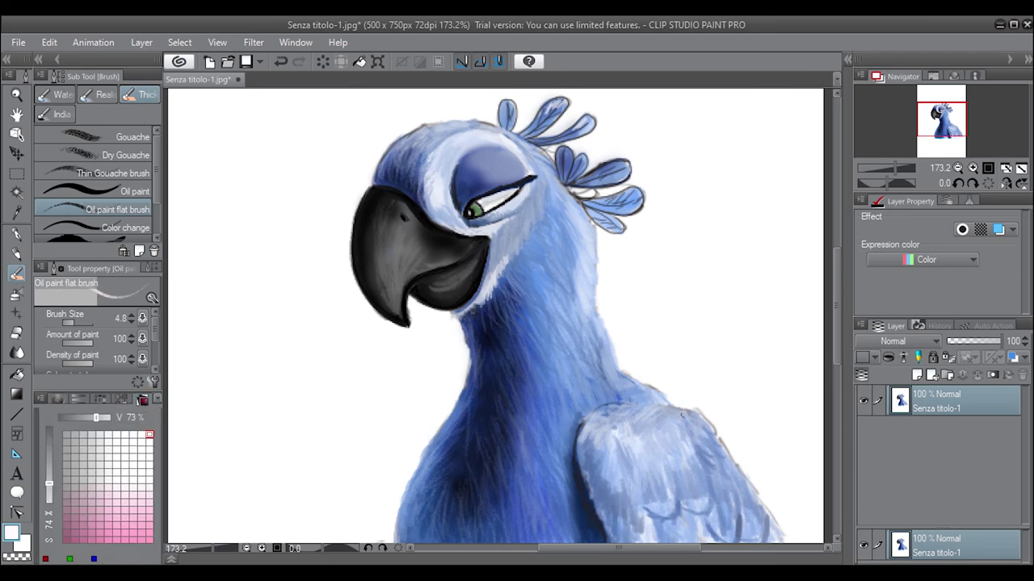
# - With the Real G-Pen, add light strokes on the neck edge, the eye white and the head top
pyautogui.press('p')
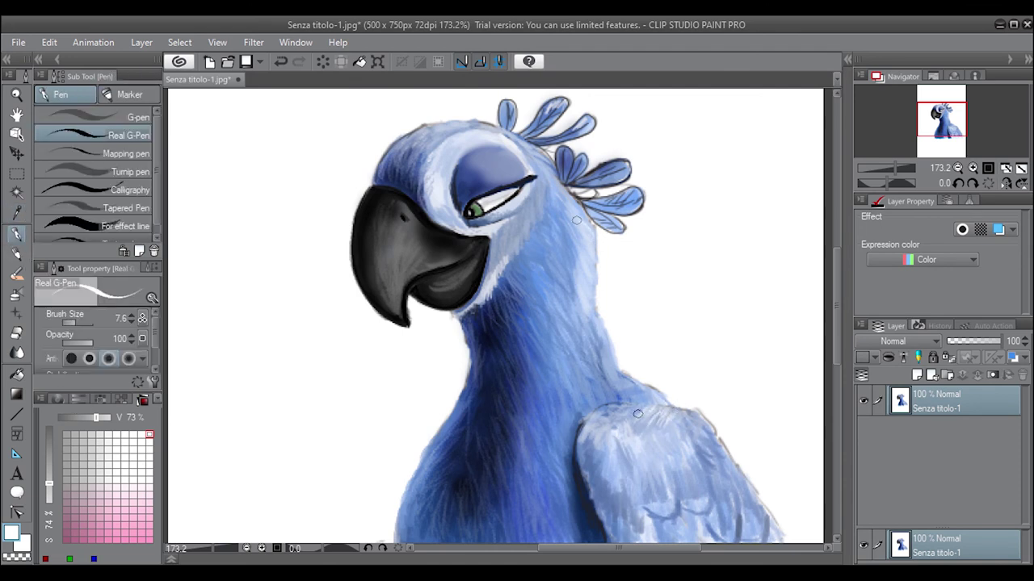
pyautogui.moveTo(576, 221); pyautogui.dragTo(617, 353)
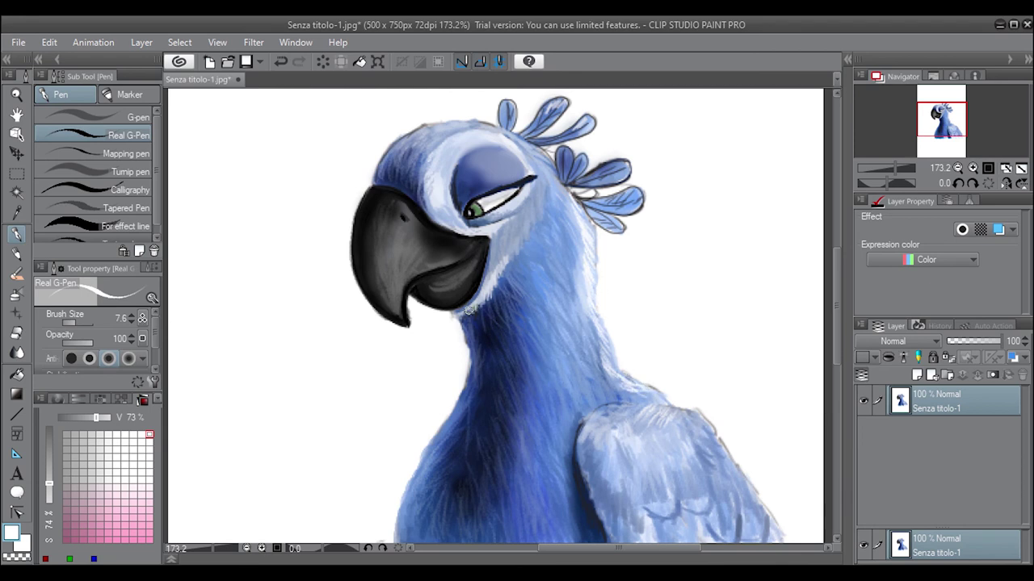
pyautogui.moveTo(497, 195); pyautogui.dragTo(468, 213)
pyautogui.moveTo(399, 137); pyautogui.dragTo(434, 127)
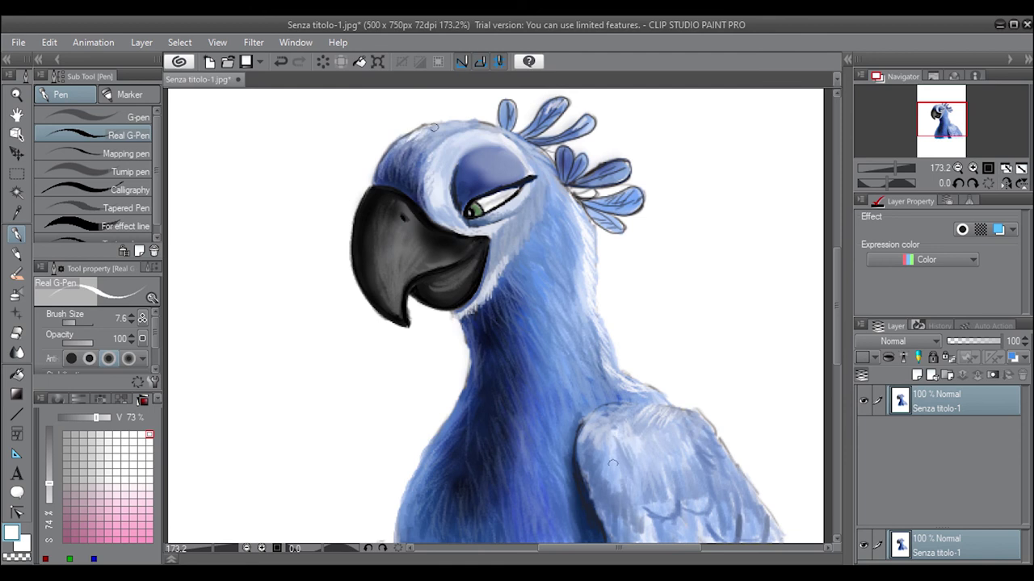
# - Paint white feather strokes across the wing's left, right, lower and top areas
pyautogui.moveTo(612, 463)
pyautogui.mouseDown()
pyautogui.moveTo(599, 446)
pyautogui.moveTo(583, 469)
pyautogui.moveTo(605, 475)
pyautogui.moveTo(598, 510)
pyautogui.moveTo(621, 537)
pyautogui.mouseUp()
pyautogui.moveTo(596, 491)
pyautogui.mouseDown()
pyautogui.moveTo(634, 529)
pyautogui.moveTo(617, 468)
pyautogui.moveTo(642, 466)
pyautogui.moveTo(646, 440)
pyautogui.moveTo(619, 412)
pyautogui.moveTo(602, 449)
pyautogui.moveTo(580, 444)
pyautogui.mouseUp()
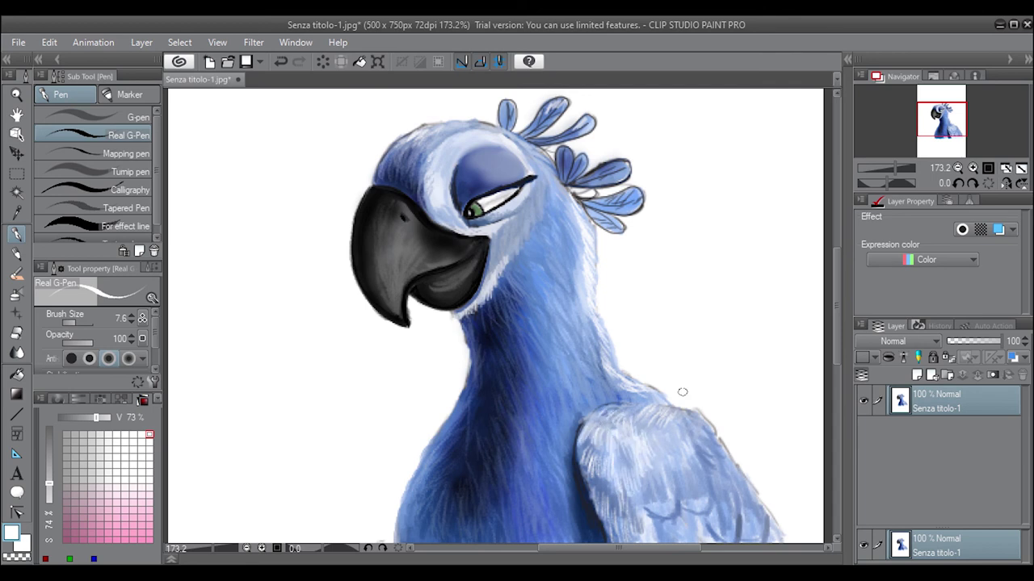
pyautogui.moveTo(651, 480)
pyautogui.mouseDown()
pyautogui.moveTo(670, 513)
pyautogui.moveTo(645, 514)
pyautogui.moveTo(706, 468)
pyautogui.moveTo(682, 493)
pyautogui.moveTo(721, 537)
pyautogui.moveTo(732, 489)
pyautogui.moveTo(711, 456)
pyautogui.moveTo(750, 539)
pyautogui.moveTo(743, 489)
pyautogui.moveTo(713, 436)
pyautogui.mouseUp()
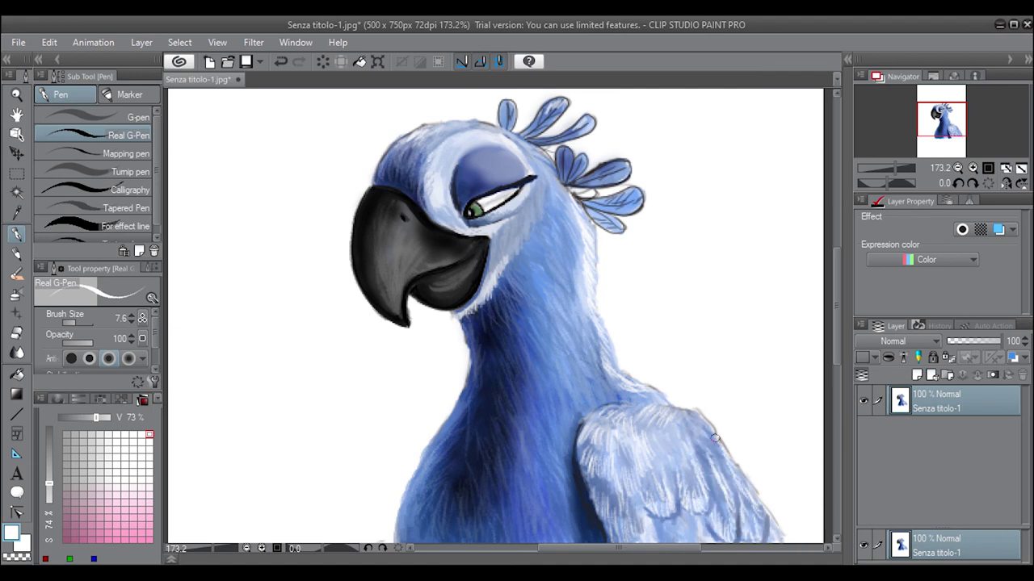
pyautogui.moveTo(751, 501); pyautogui.dragTo(697, 422)
pyautogui.moveTo(667, 453); pyautogui.dragTo(682, 428)
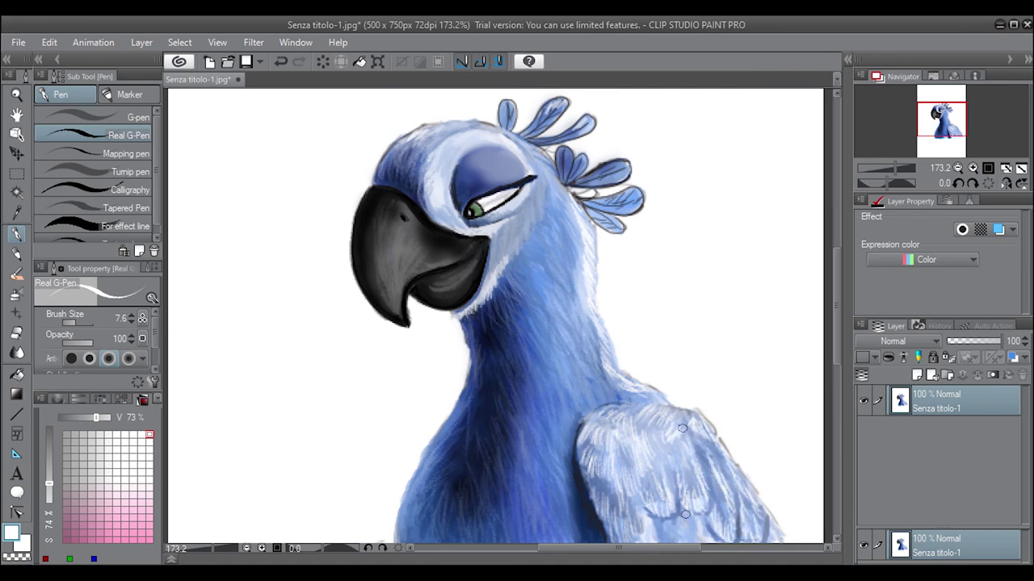
pyautogui.moveTo(684, 514)
pyautogui.mouseDown()
pyautogui.moveTo(686, 541)
pyautogui.moveTo(638, 514)
pyautogui.moveTo(625, 521)
pyautogui.mouseUp()
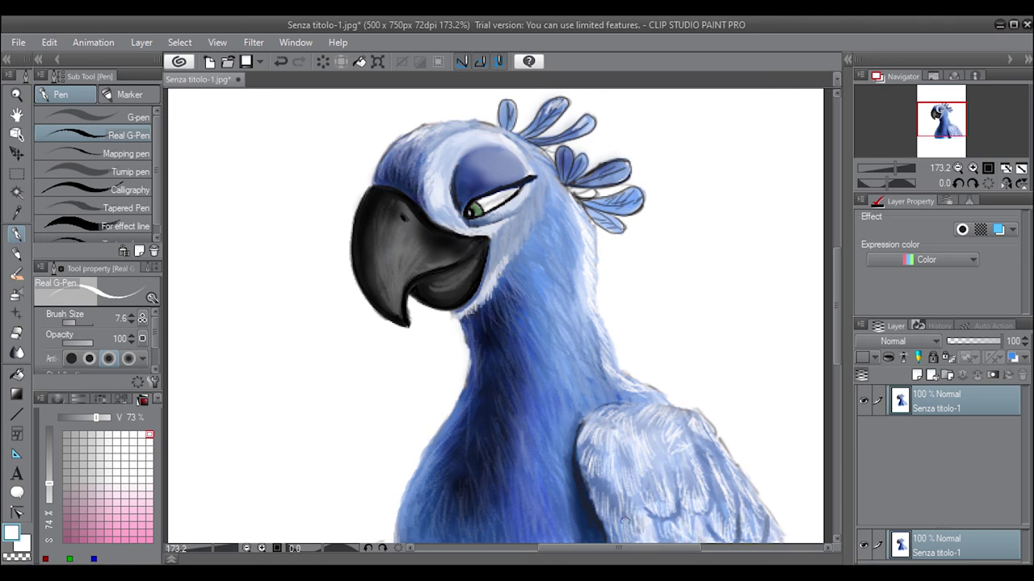
pyautogui.moveTo(643, 420); pyautogui.dragTo(675, 417)
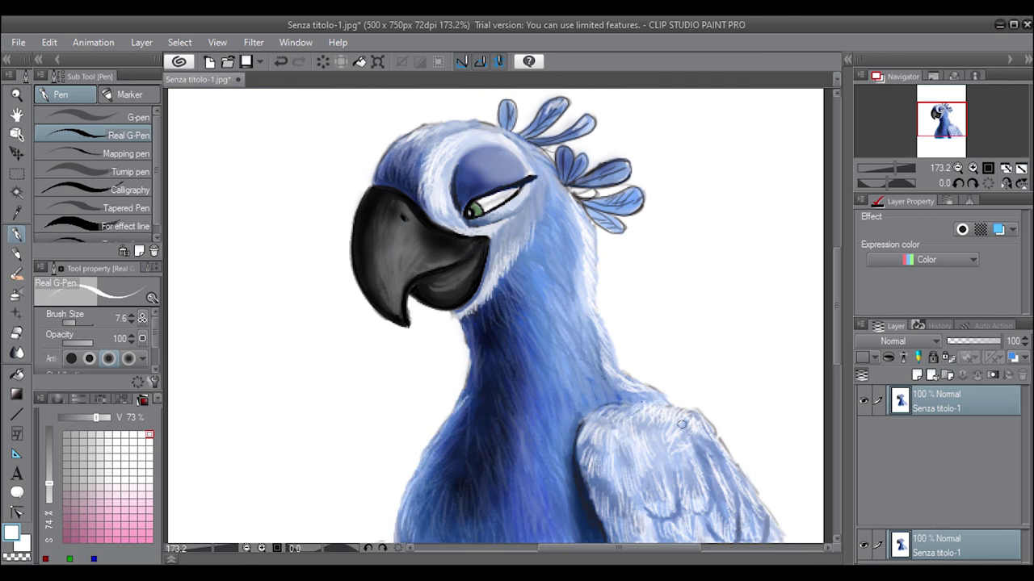
# - Add light fur strokes along the right neck edge, around the crest base, and on the wing
pyautogui.moveTo(637, 384); pyautogui.dragTo(599, 316)
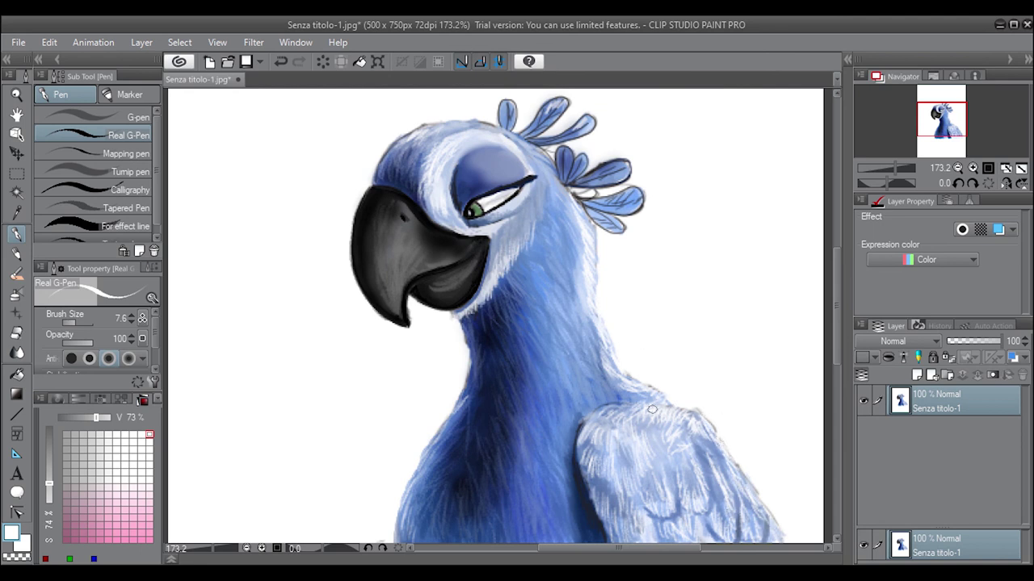
pyautogui.moveTo(610, 365); pyautogui.dragTo(569, 307)
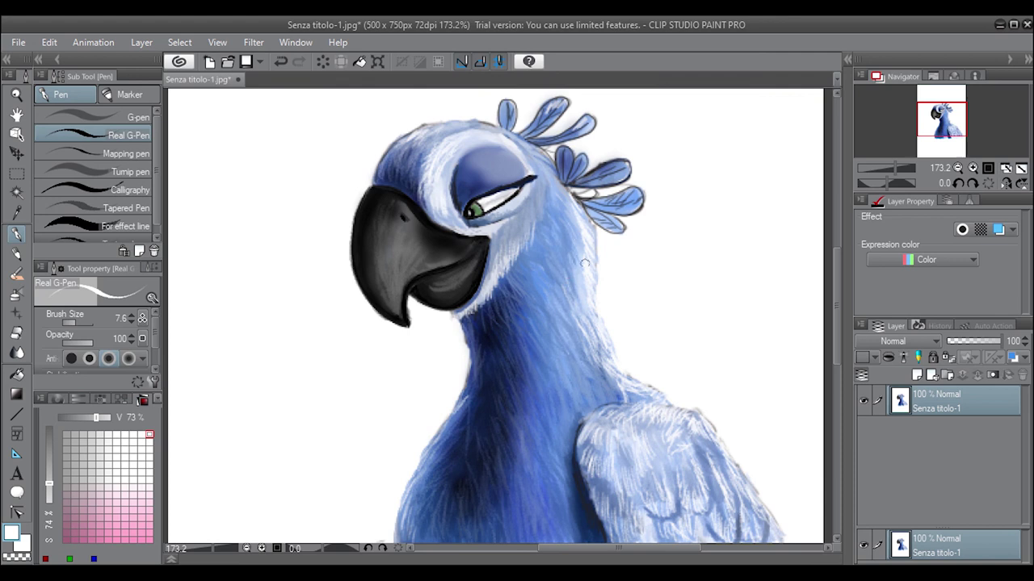
pyautogui.moveTo(575, 205); pyautogui.dragTo(546, 169)
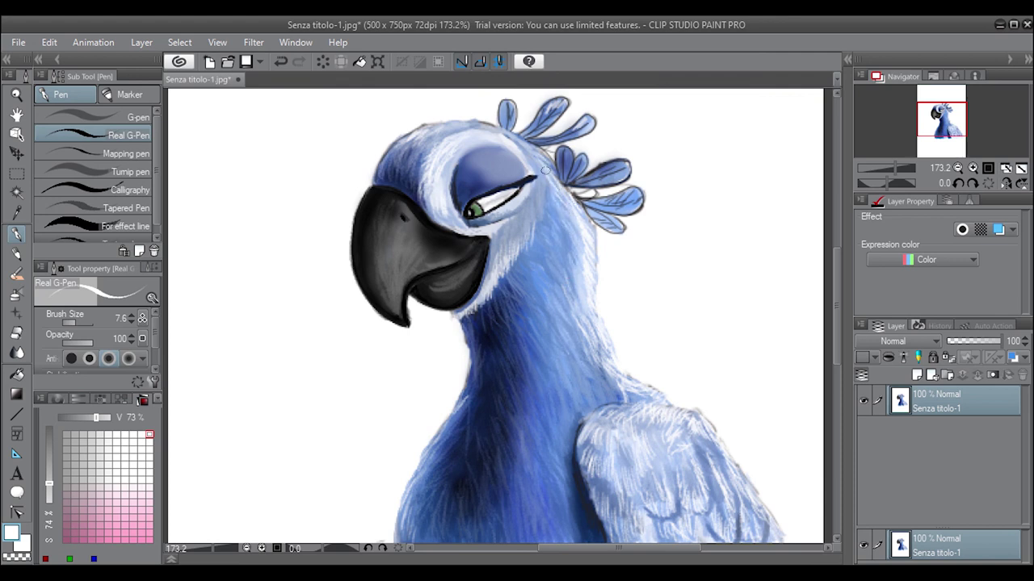
pyautogui.moveTo(553, 226)
pyautogui.mouseDown()
pyautogui.moveTo(569, 246)
pyautogui.moveTo(575, 343)
pyautogui.moveTo(562, 368)
pyautogui.moveTo(585, 377)
pyautogui.moveTo(565, 301)
pyautogui.moveTo(513, 283)
pyautogui.moveTo(505, 290)
pyautogui.moveTo(557, 252)
pyautogui.mouseUp()
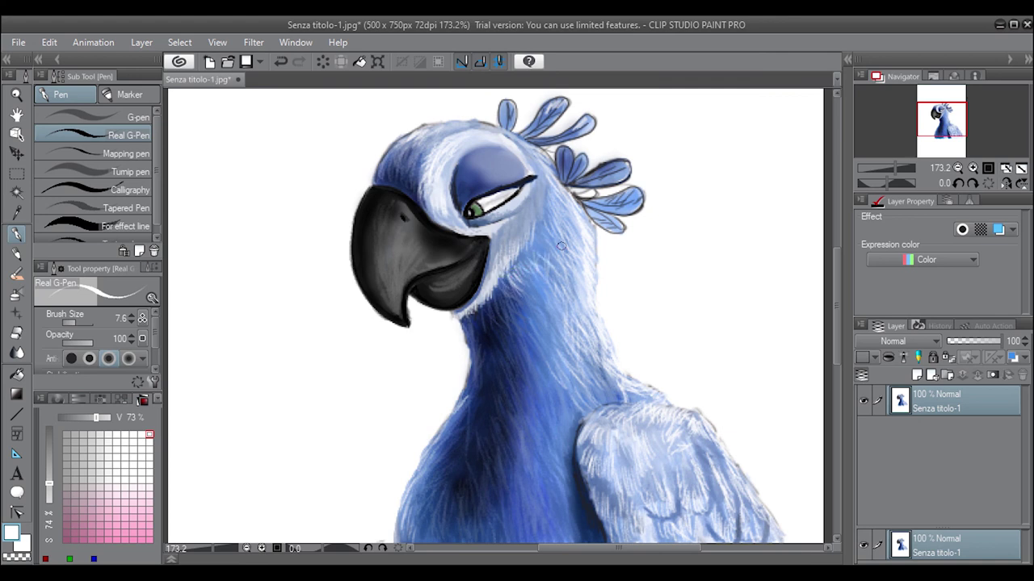
pyautogui.moveTo(677, 449)
pyautogui.mouseDown()
pyautogui.moveTo(678, 460)
pyautogui.moveTo(688, 449)
pyautogui.mouseUp()
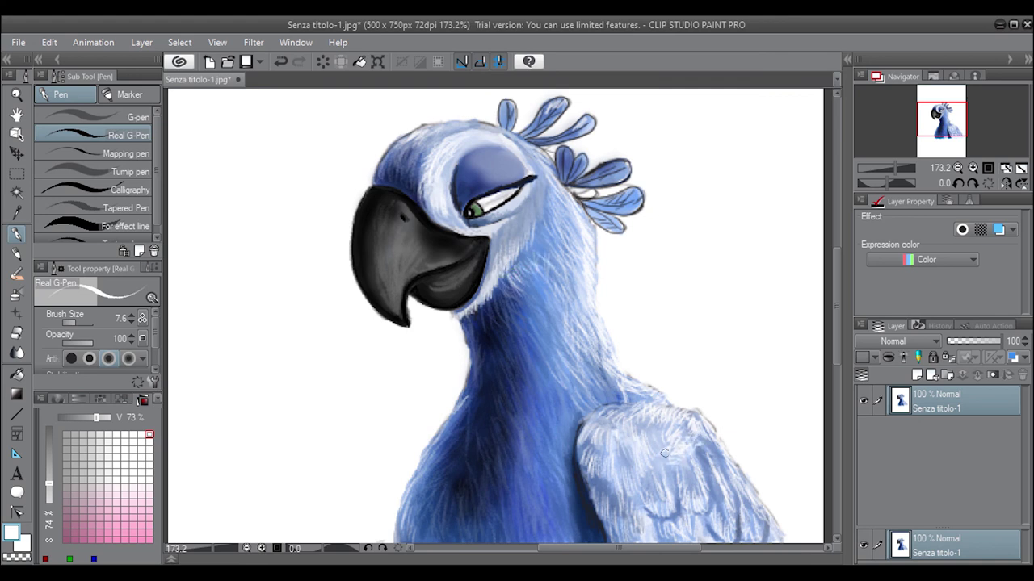
# - Pick a light blue on the Color Wheel and paint feather strokes on the neck
pyautogui.click(57, 399)
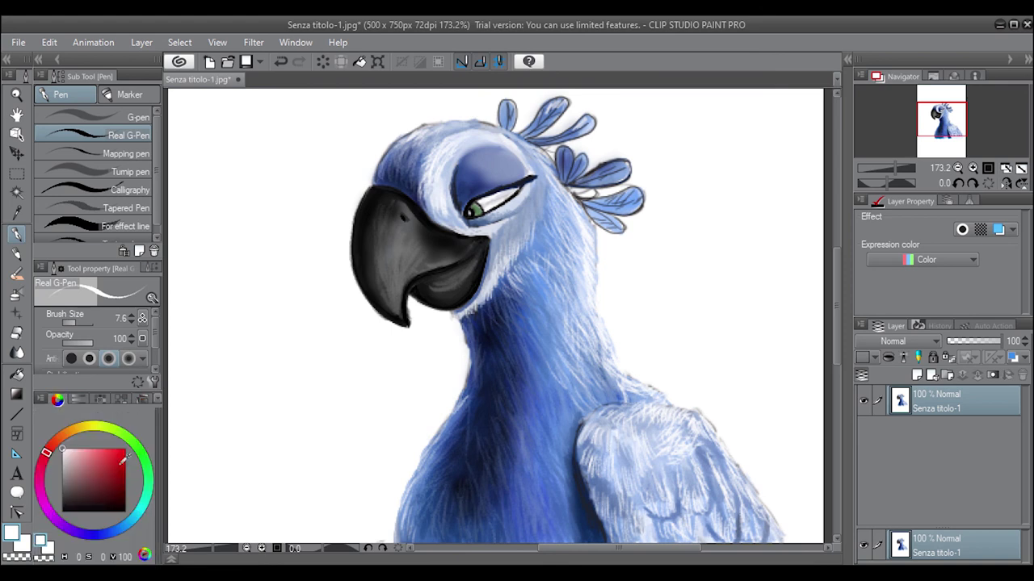
pyautogui.keyDown('alt'); pyautogui.click(640, 420); pyautogui.keyUp('alt')
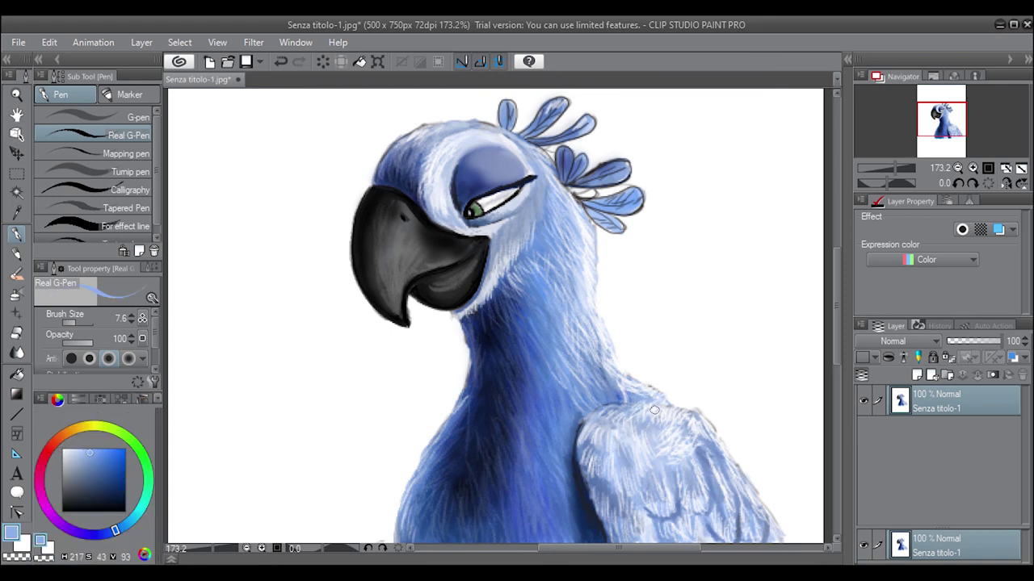
pyautogui.moveTo(508, 294)
pyautogui.mouseDown()
pyautogui.moveTo(529, 271)
pyautogui.moveTo(500, 297)
pyautogui.mouseUp()
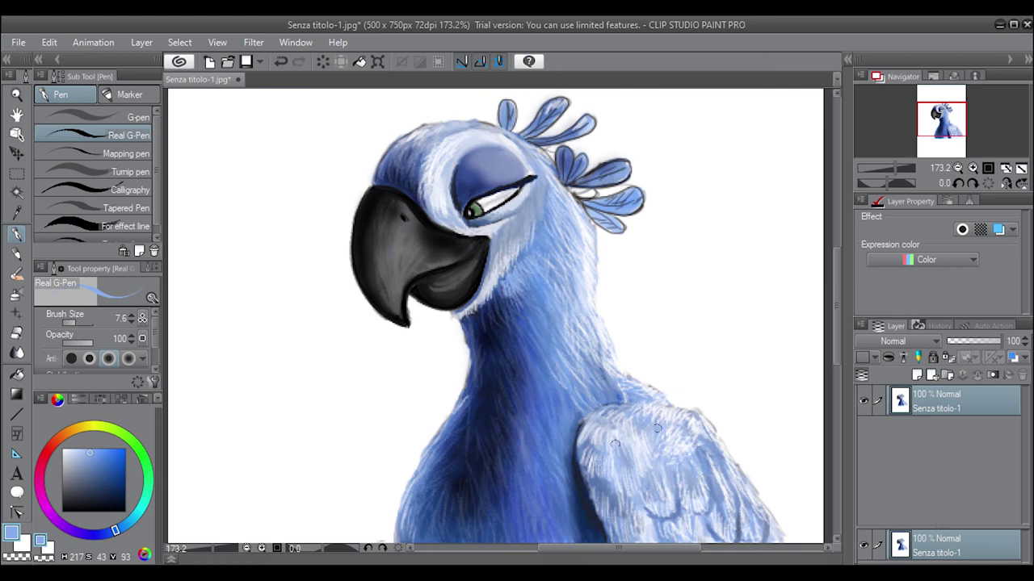
# - Darken the painting colour to a deep grey-blue at S23 V33
pyautogui.keyDown('alt'); pyautogui.click(608, 453); pyautogui.keyUp('alt')
pyautogui.keyDown('alt'); pyautogui.click(602, 464); pyautogui.keyUp('alt')
pyautogui.keyDown('alt'); pyautogui.click(594, 473); pyautogui.keyUp('alt')
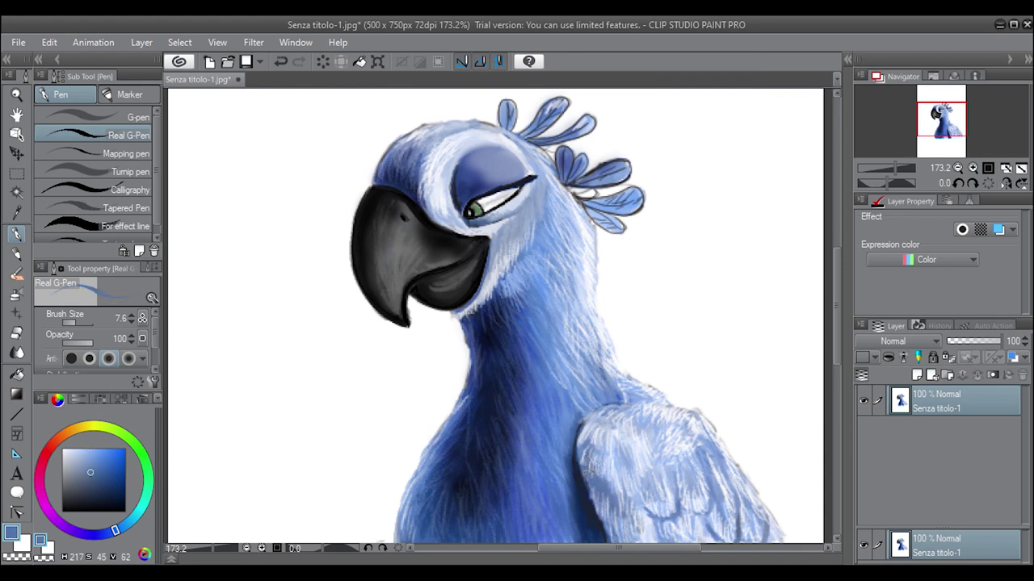
pyautogui.keyDown('alt'); pyautogui.click(629, 510); pyautogui.keyUp('alt')
pyautogui.keyDown('alt'); pyautogui.click(616, 483); pyautogui.keyUp('alt')
pyautogui.keyDown('alt'); pyautogui.click(612, 494); pyautogui.keyUp('alt')
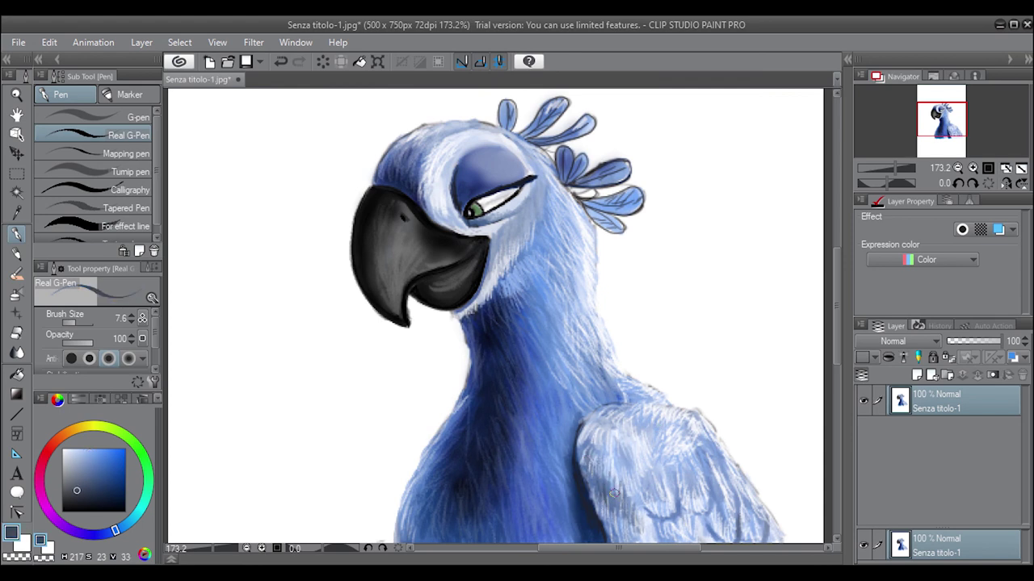
# - Hatch dark grey G-Pen strokes across the lower wing, its left side and right edge
pyautogui.moveTo(613, 495)
pyautogui.mouseDown()
pyautogui.moveTo(646, 523)
pyautogui.moveTo(596, 517)
pyautogui.mouseUp()
pyautogui.moveTo(586, 440); pyautogui.dragTo(587, 462)
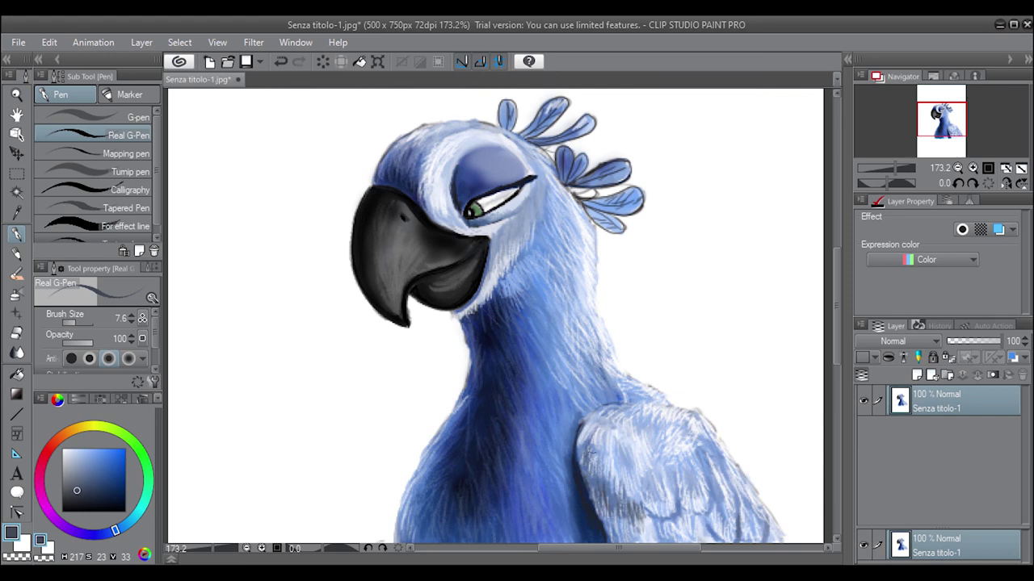
pyautogui.moveTo(588, 426); pyautogui.dragTo(596, 481)
pyautogui.moveTo(678, 496)
pyautogui.mouseDown()
pyautogui.moveTo(671, 525)
pyautogui.moveTo(658, 523)
pyautogui.mouseUp()
pyautogui.moveTo(736, 520); pyautogui.dragTo(739, 475)
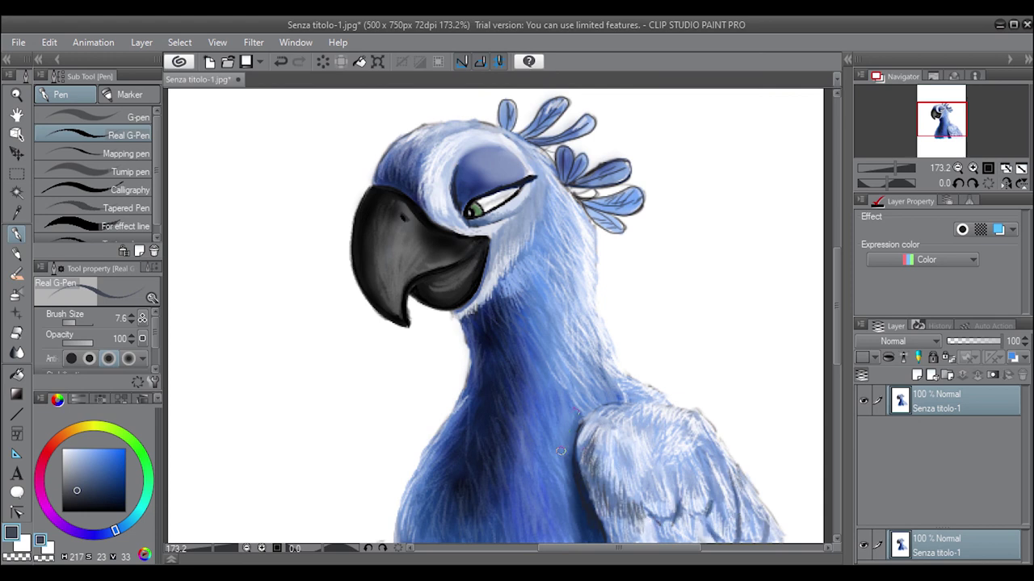
pyautogui.moveTo(572, 498); pyautogui.dragTo(583, 532)
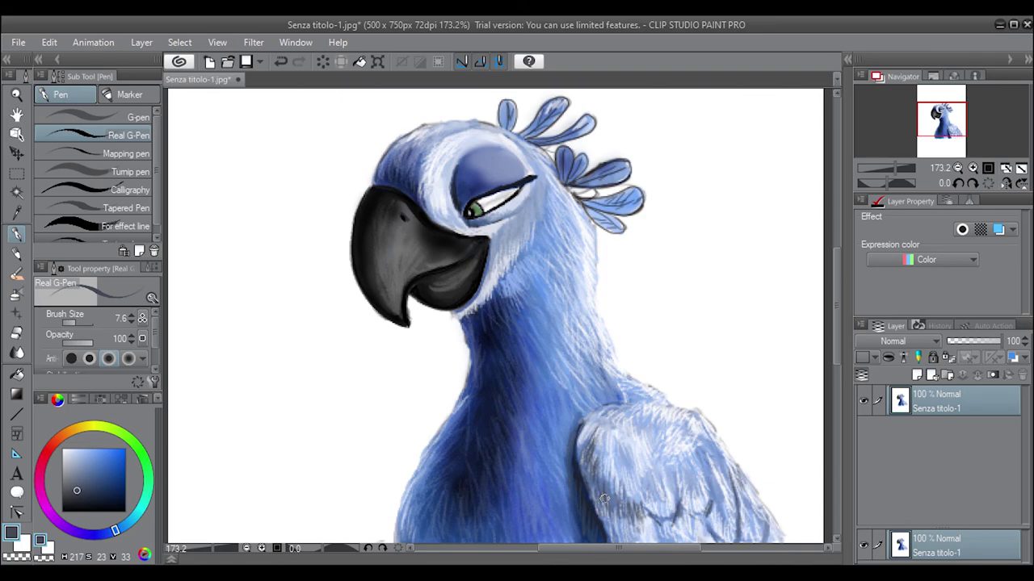